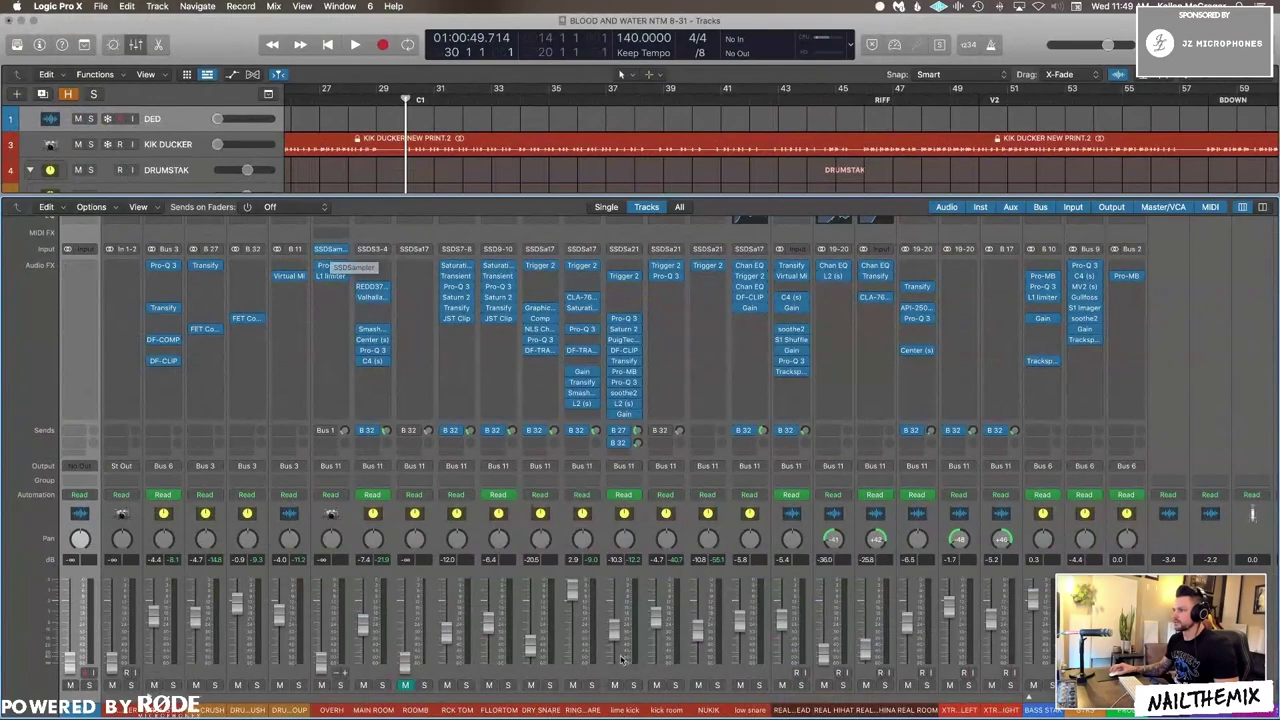
Step: Look over the drum tracks in the arrangement and open the SSDSampler instrument on the OVERH channel
key(x)
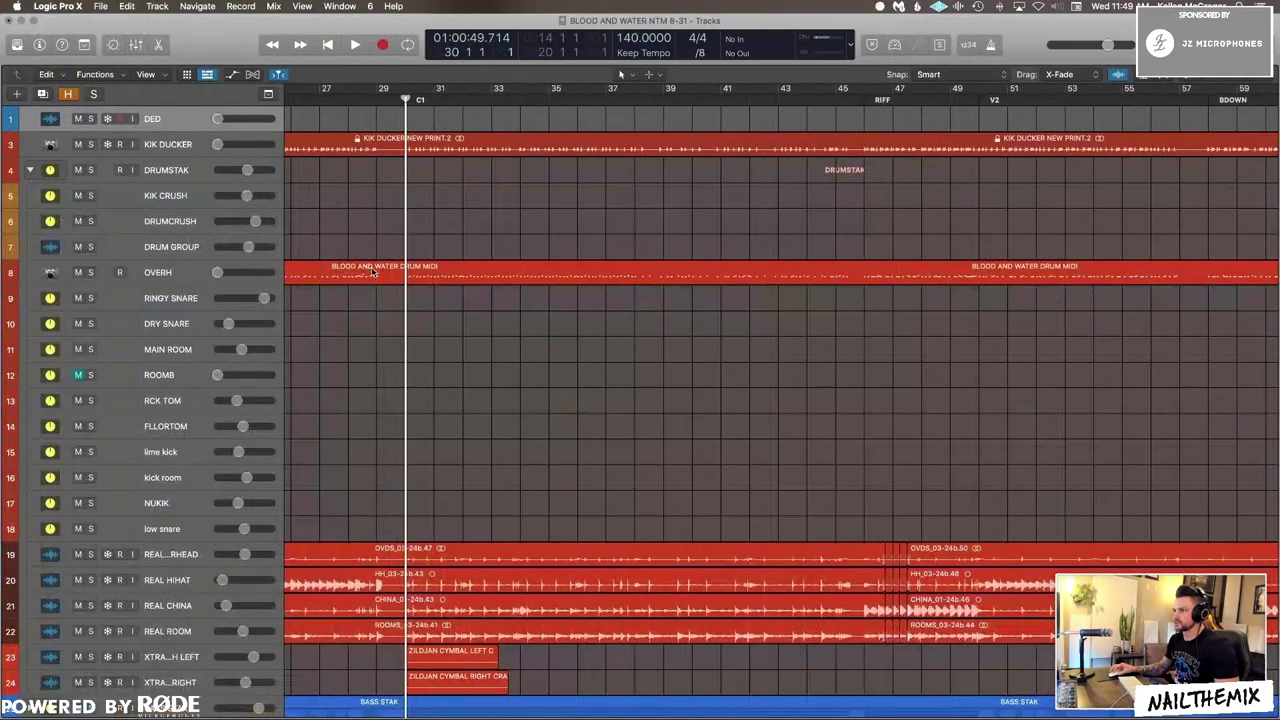
key(x)
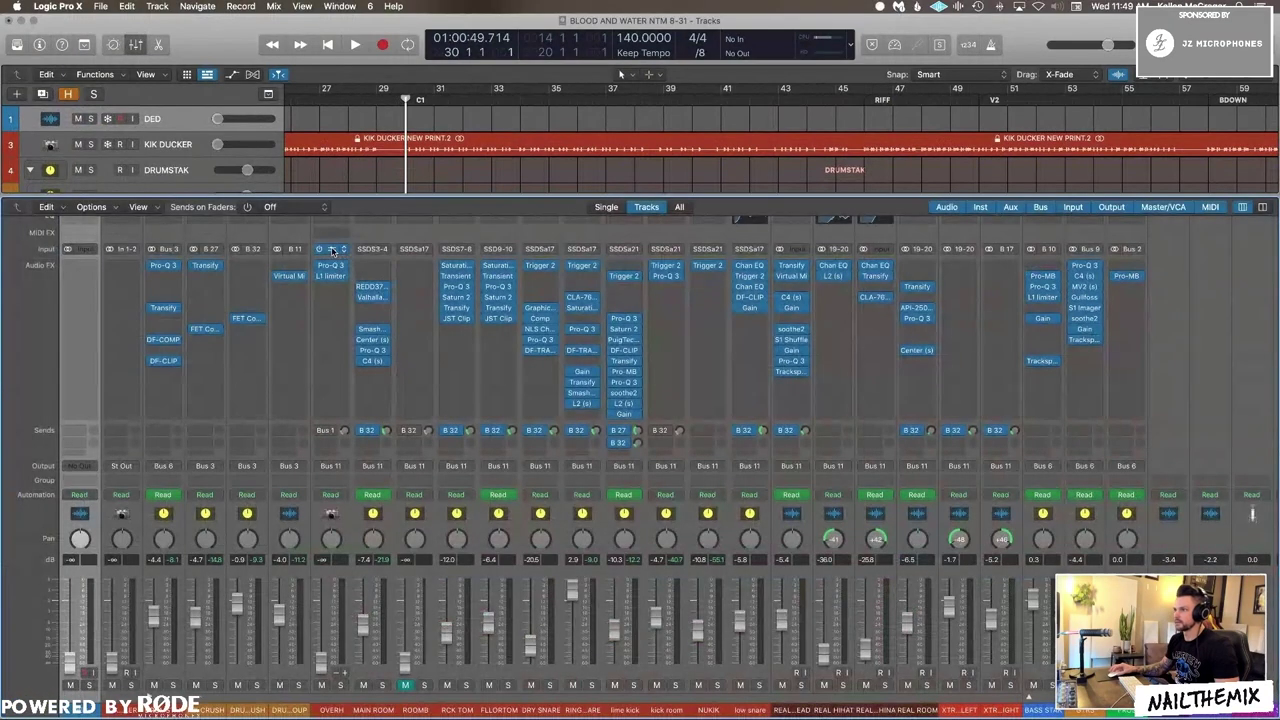
click(331, 249)
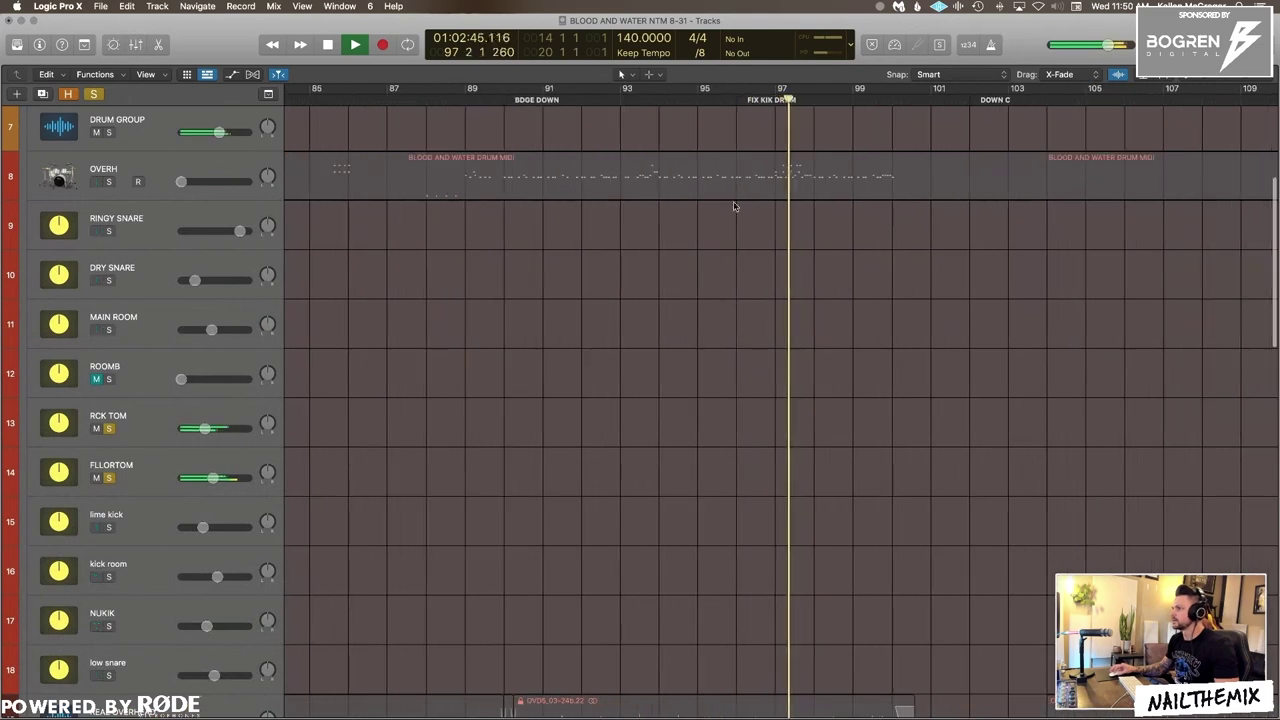
Step: Stop playback and open the BLOOD AND WATER DRUM MIDI region on the OVERH track in the Piano Roll
scroll(732, 208, right, 3)
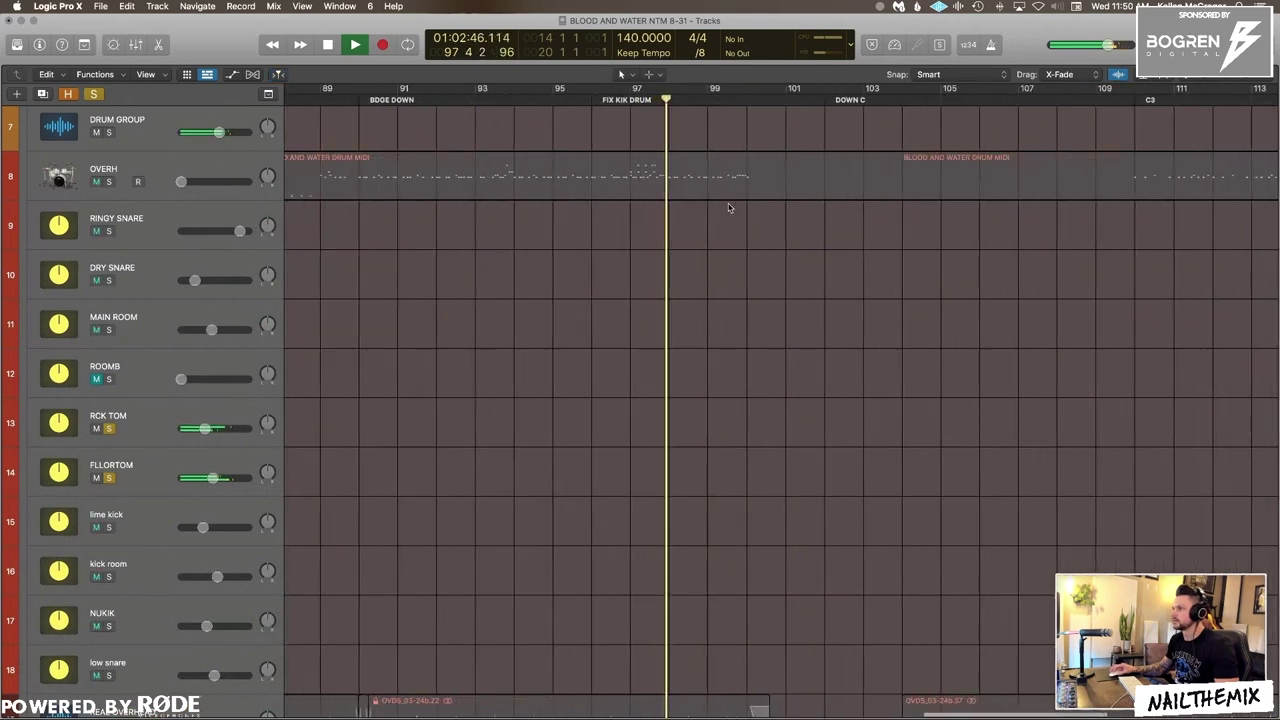
key(super+Left)
key(super+Left)
key(super+Left)
key(space)
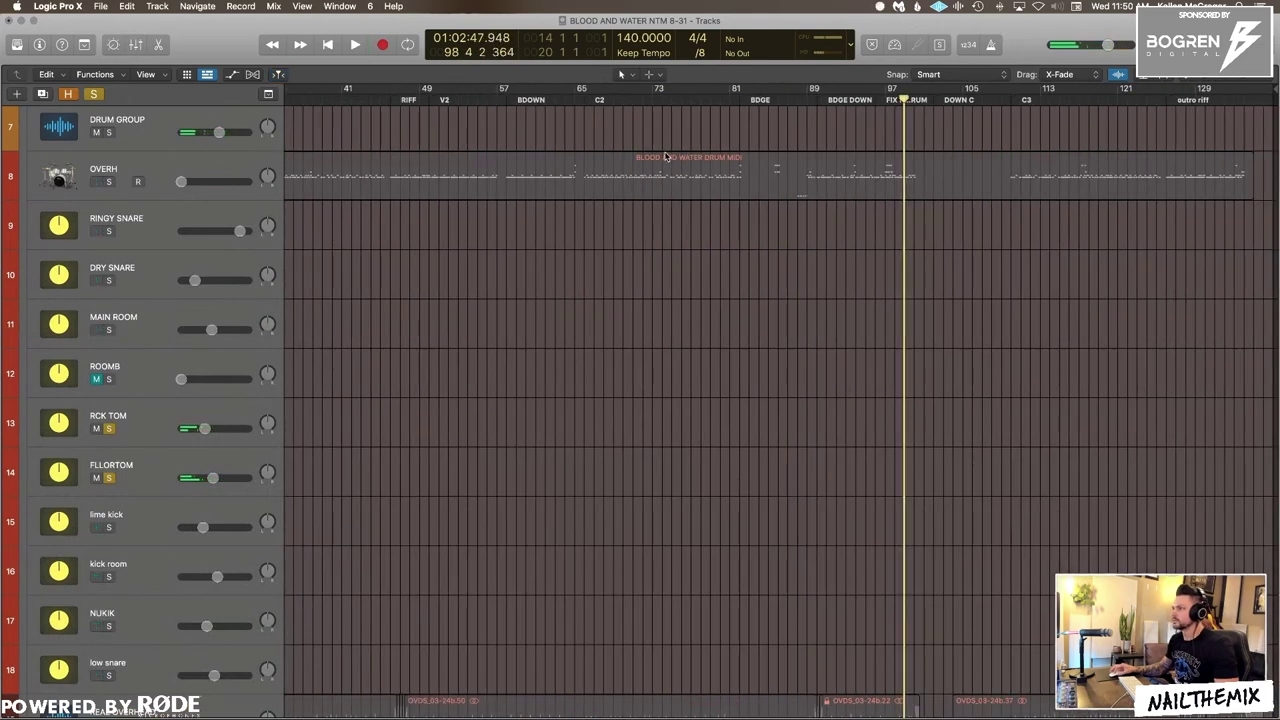
double_click(666, 157)
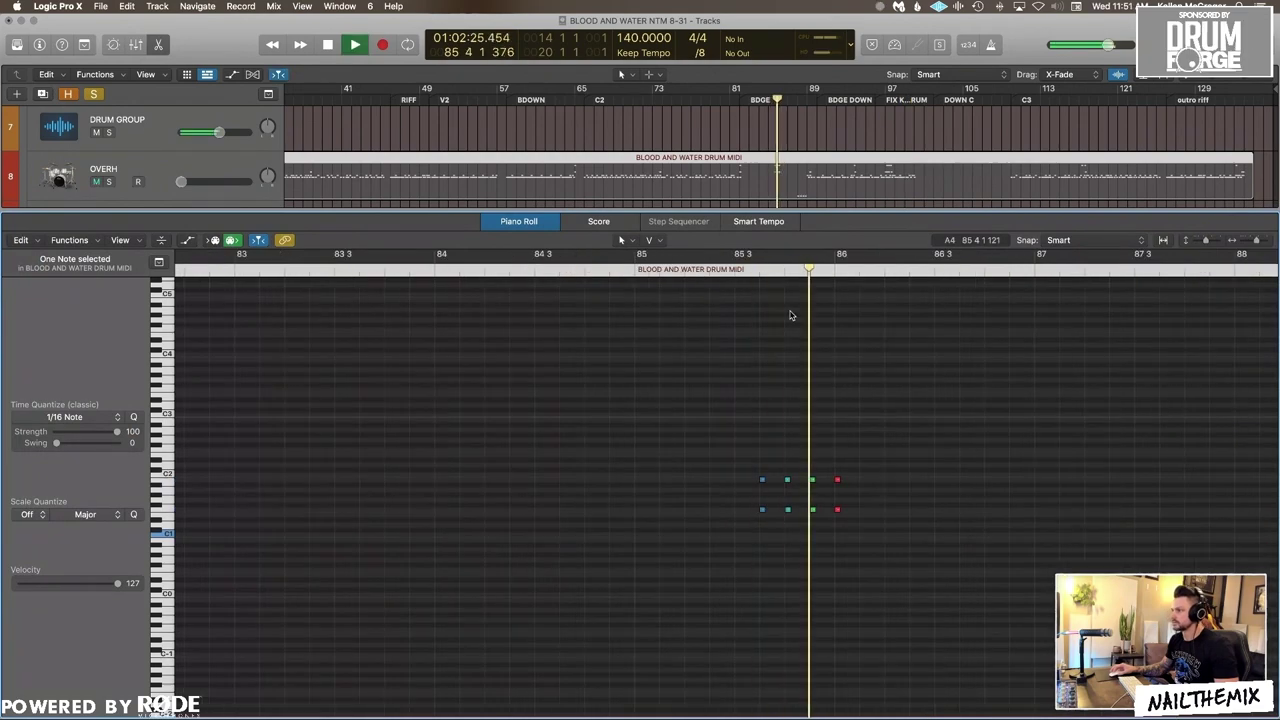
Step: Show the mixer, play the tom fill near bar 85, and take the FLLORTOM channel out of solo
key(x)
key(x)
click(741, 219)
key(space)
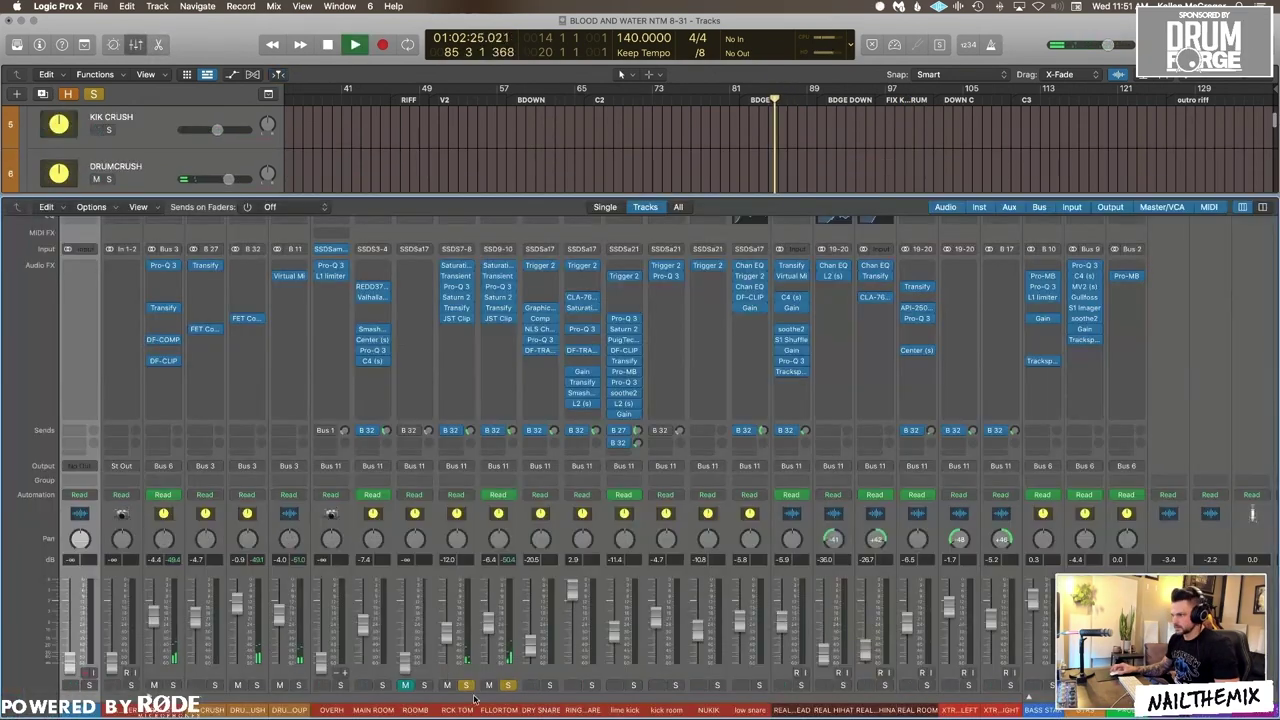
key(space)
click(508, 686)
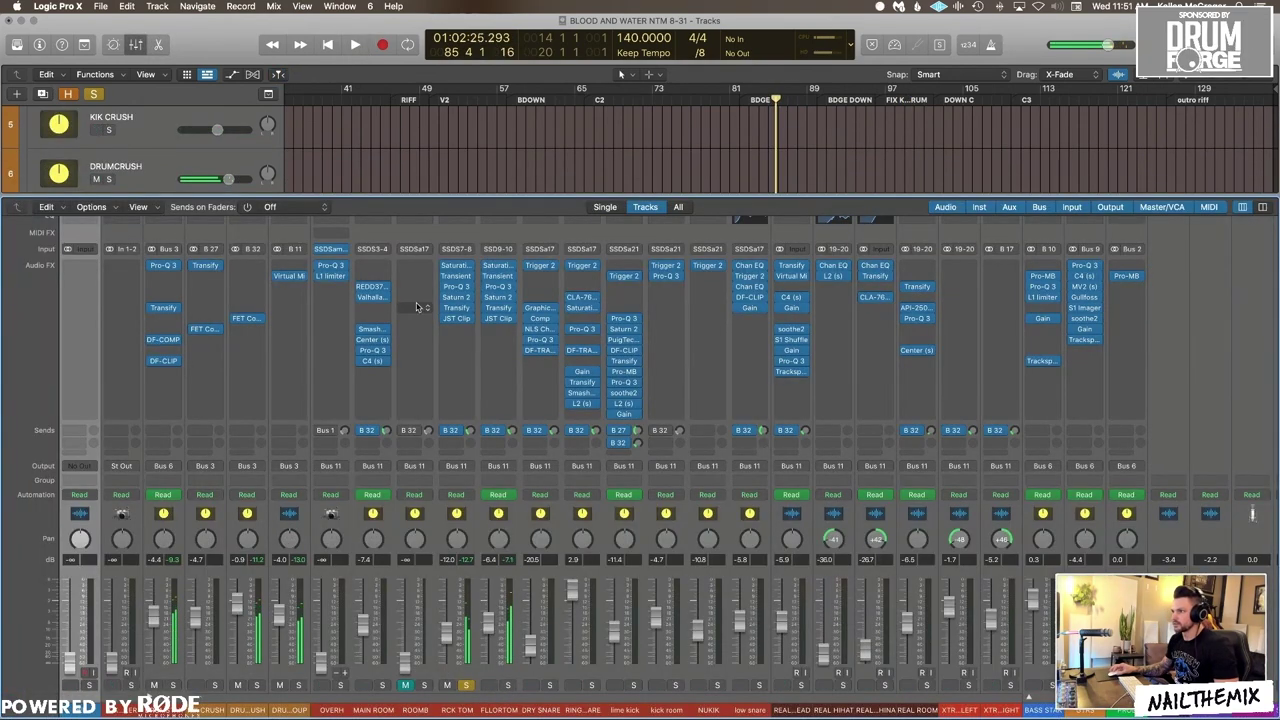
Step: Inspect the floor tom's sample, routing and envelope settings in the OVERH channel's SSDSampler, and close the plug-in
click(333, 250)
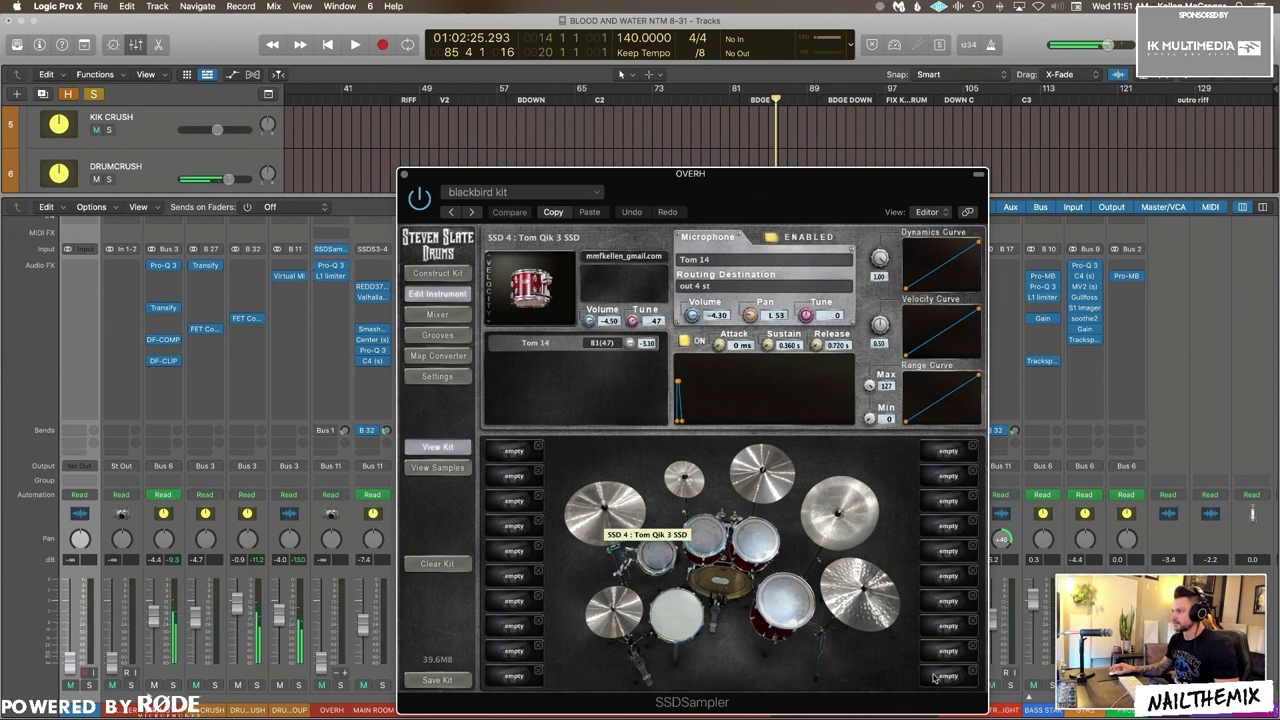
click(792, 611)
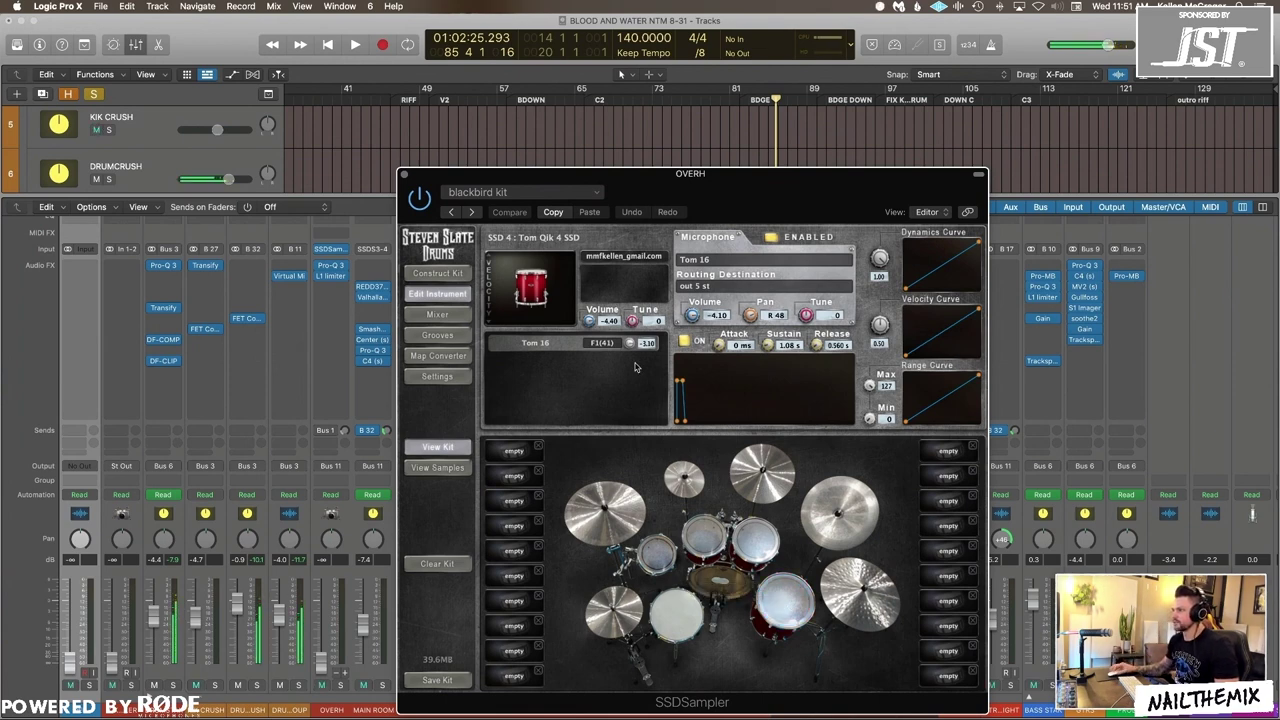
click(404, 175)
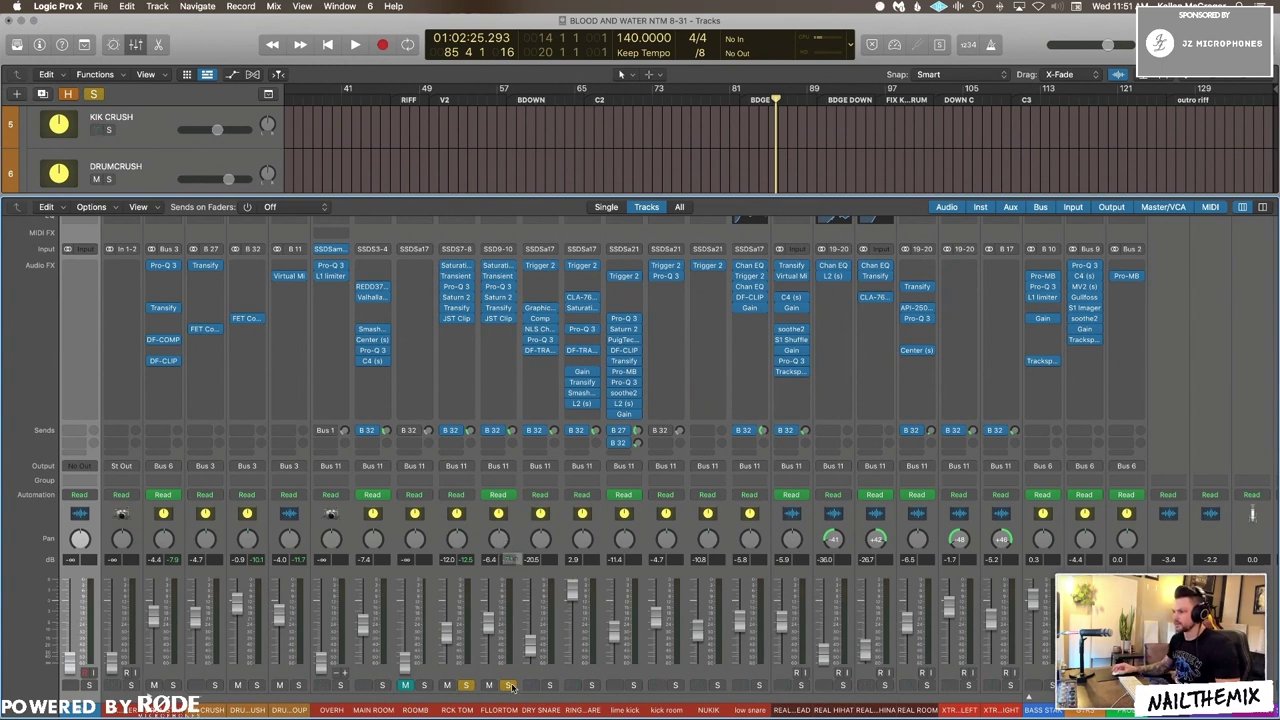
Step: Place the playhead at bar 85 beat 3, just before the tom fill in the BDGE section
key(x)
key(super+Right)
key(super+Right)
key(super+Right)
click(764, 102)
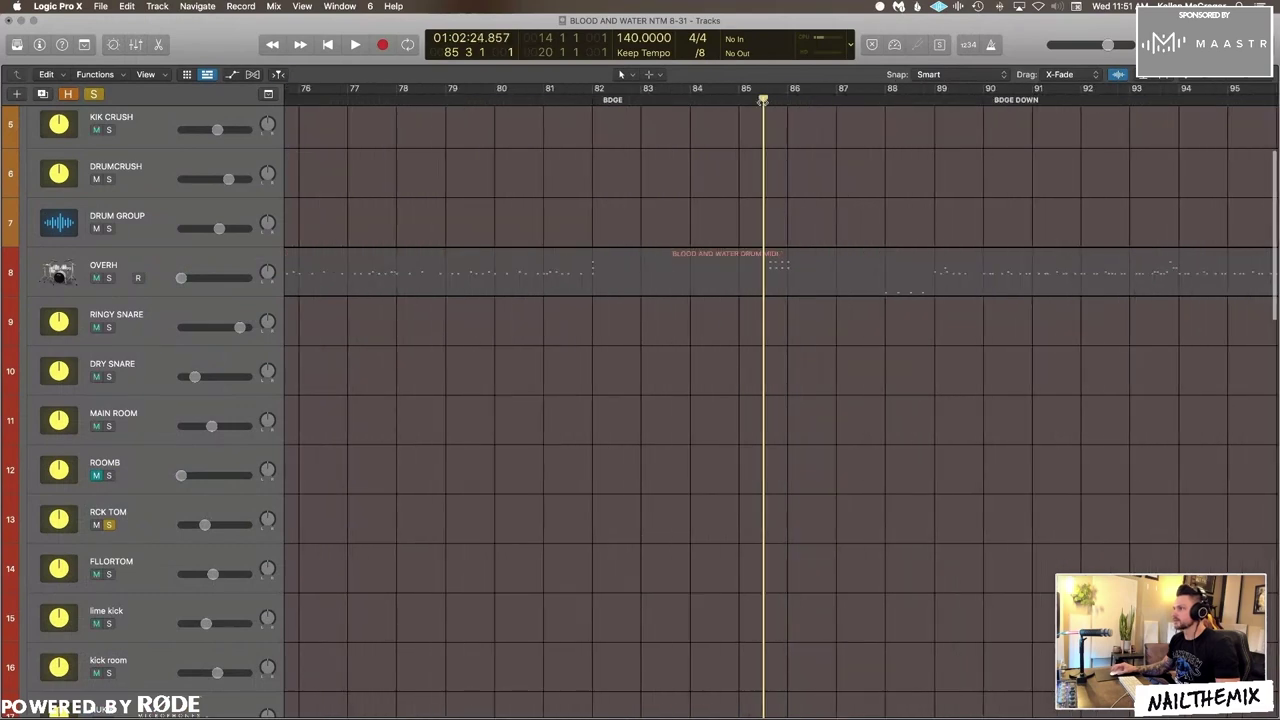
Step: Audition the soloed RCK TOM fill with all of the channel's plug-ins bypassed
key(x)
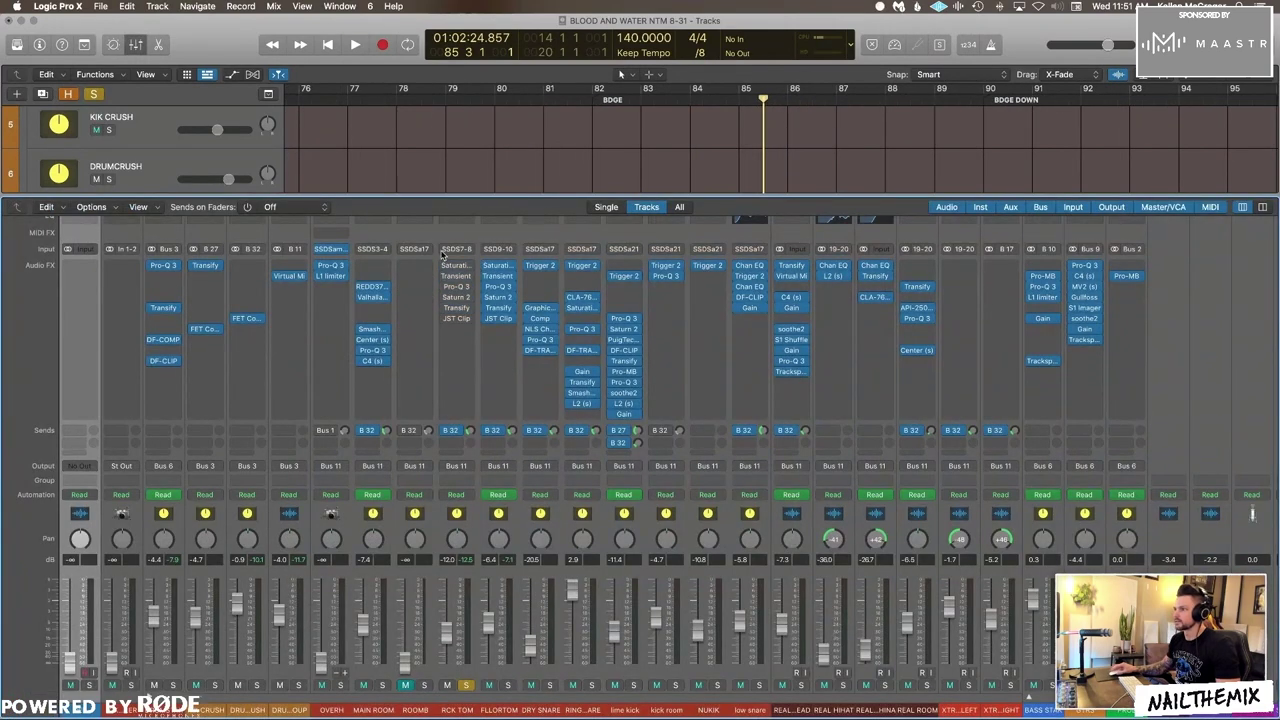
key(space)
mouse_move(444, 268)
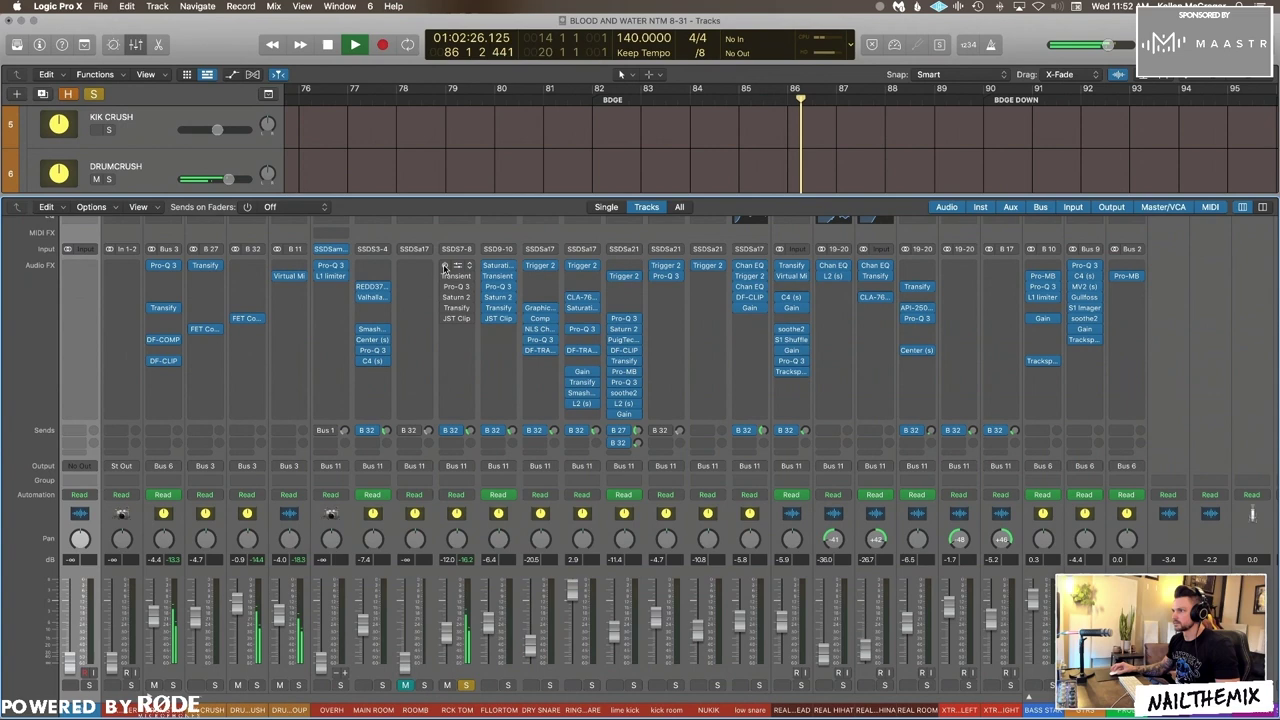
key(space)
key(space)
key(space)
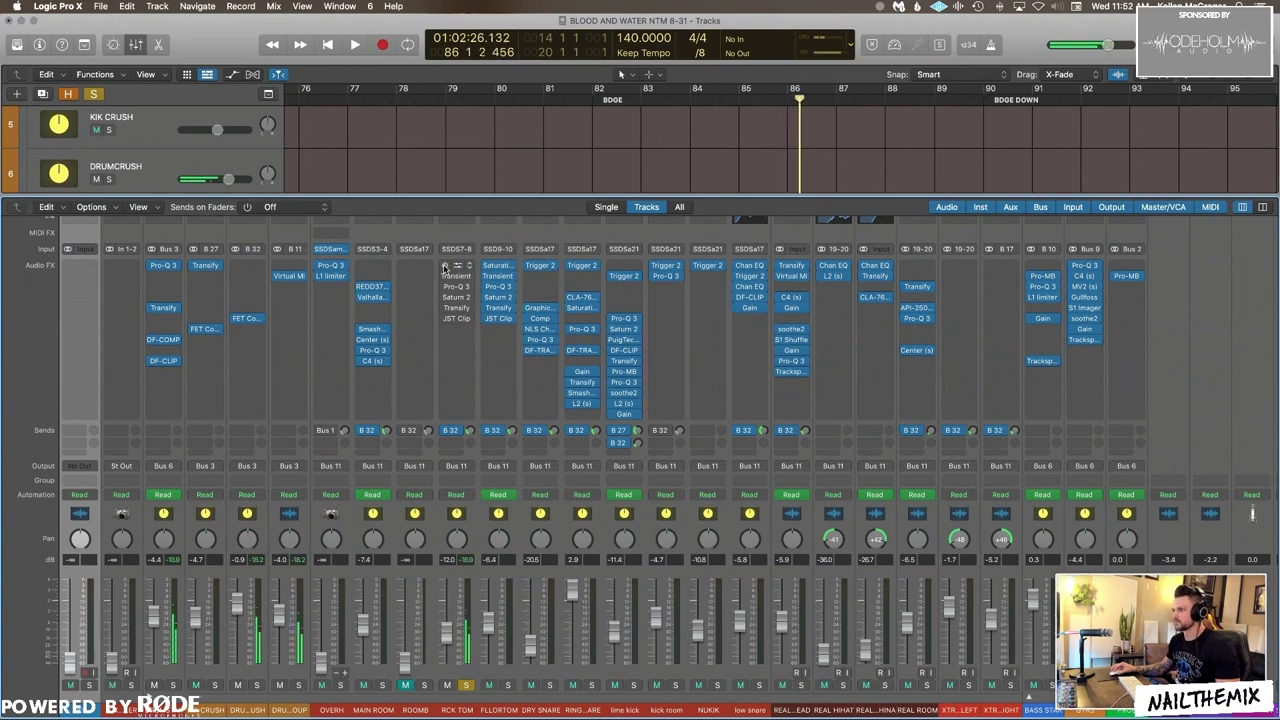
Step: Compare the RCK TOM fill with the Softube Saturation Knob bypassed and enabled, leave it enabled, and close the plug-in
click(455, 265)
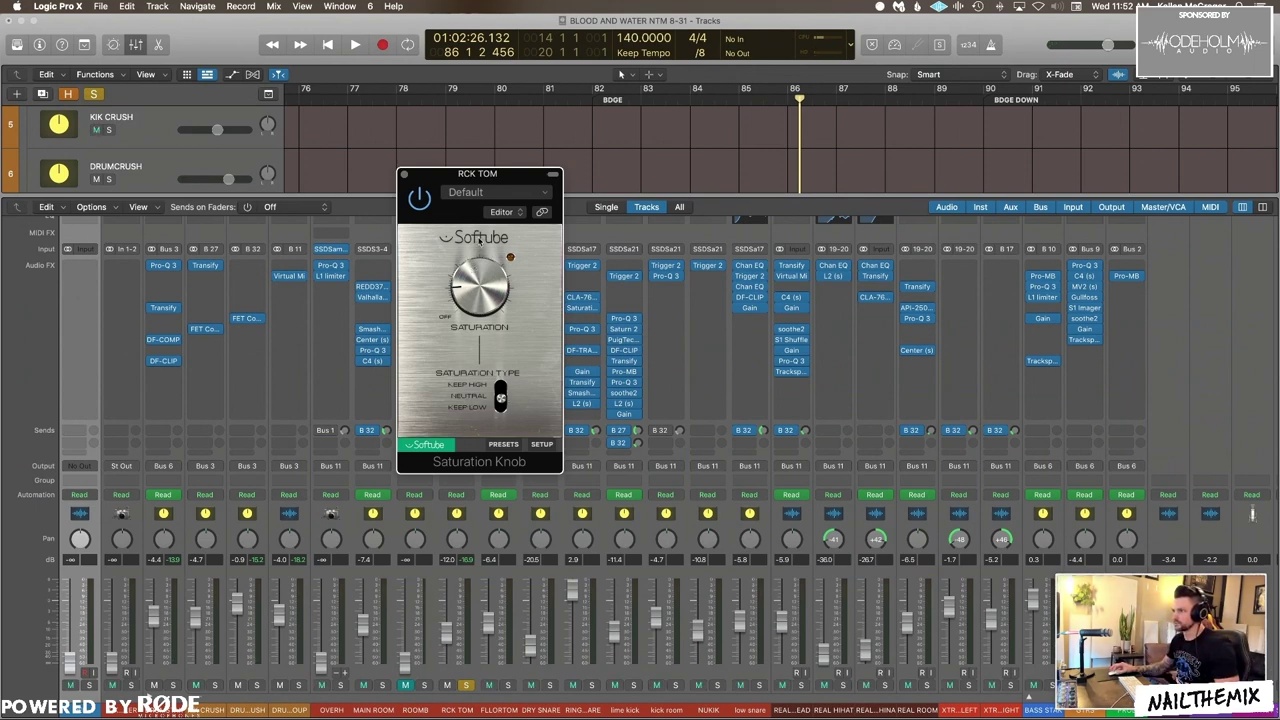
key(space)
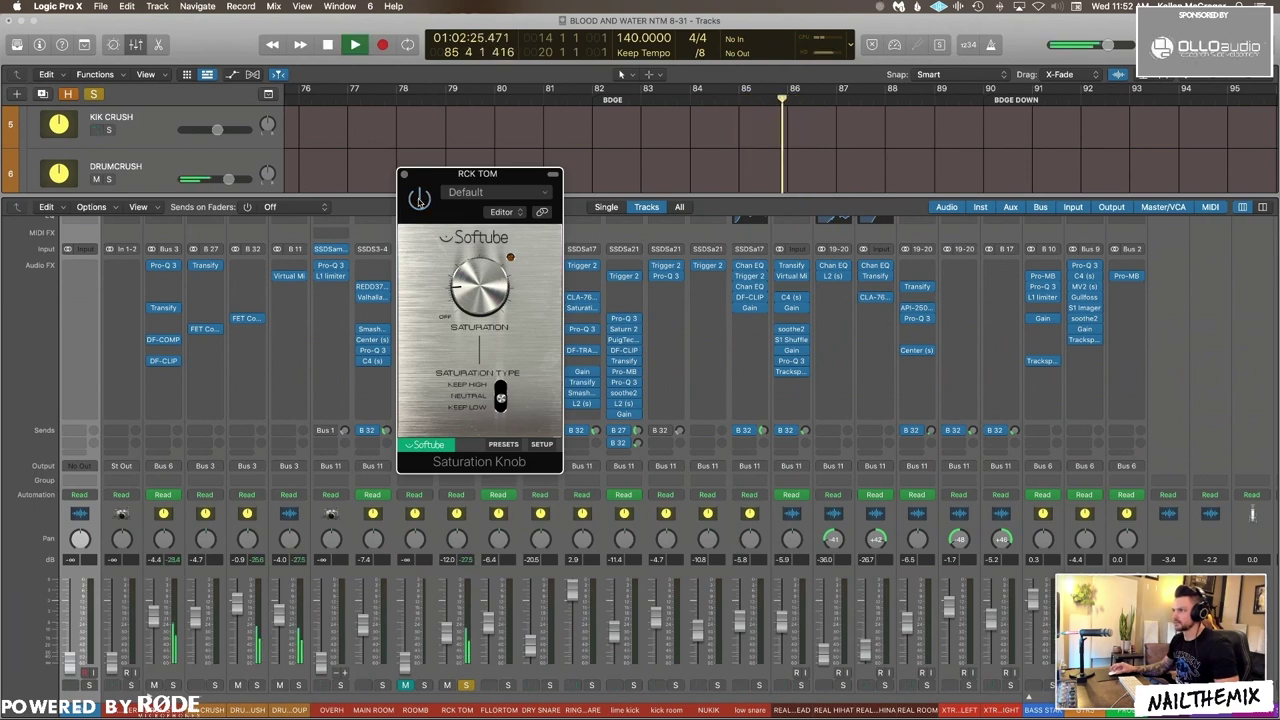
key(space)
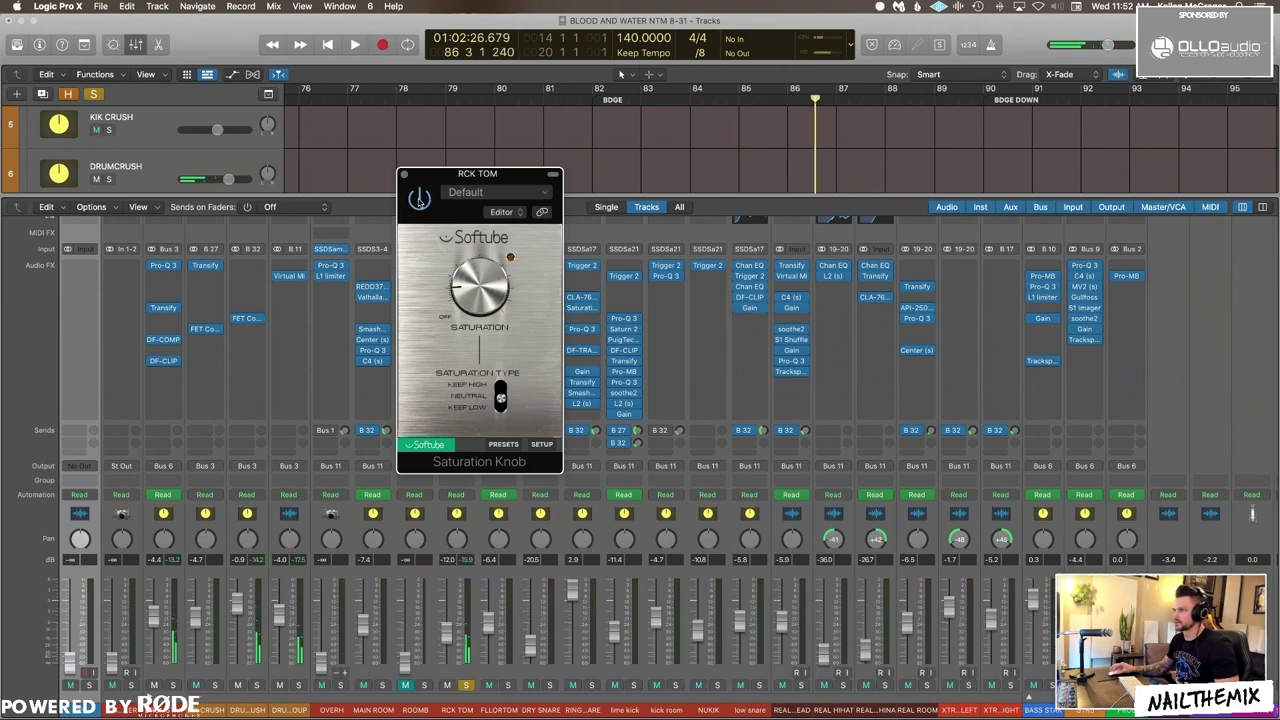
key(space)
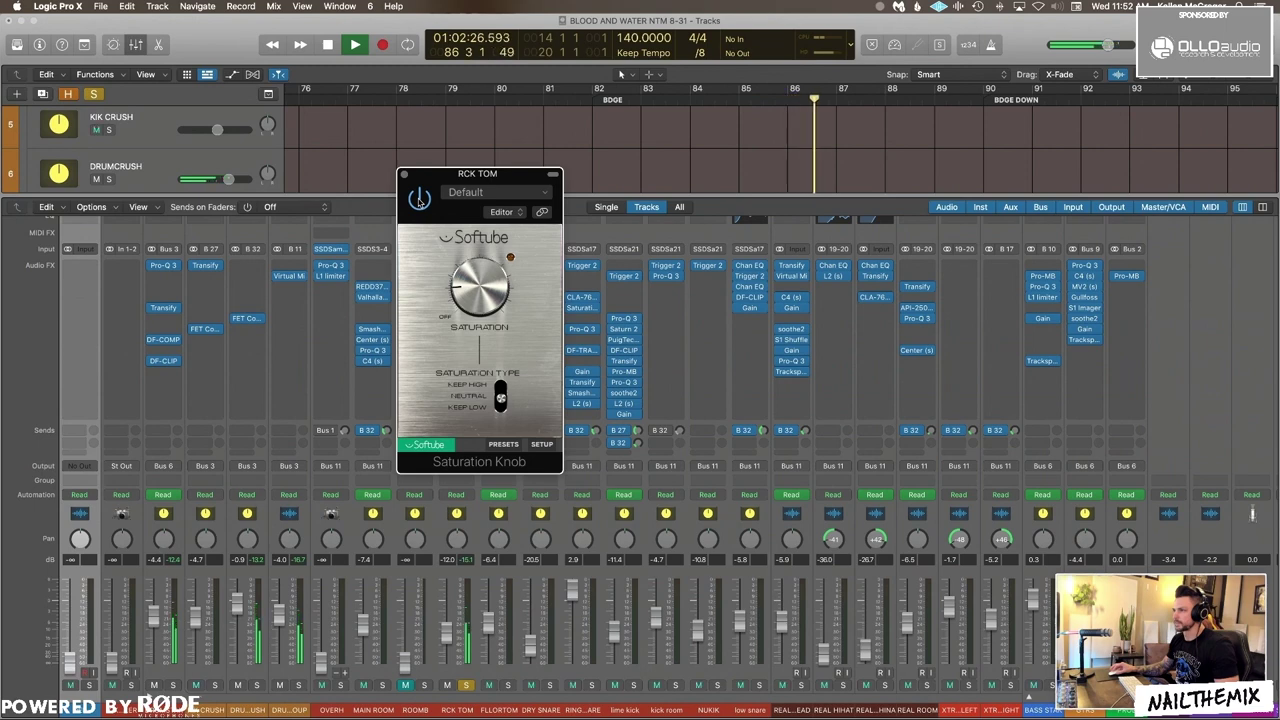
key(space)
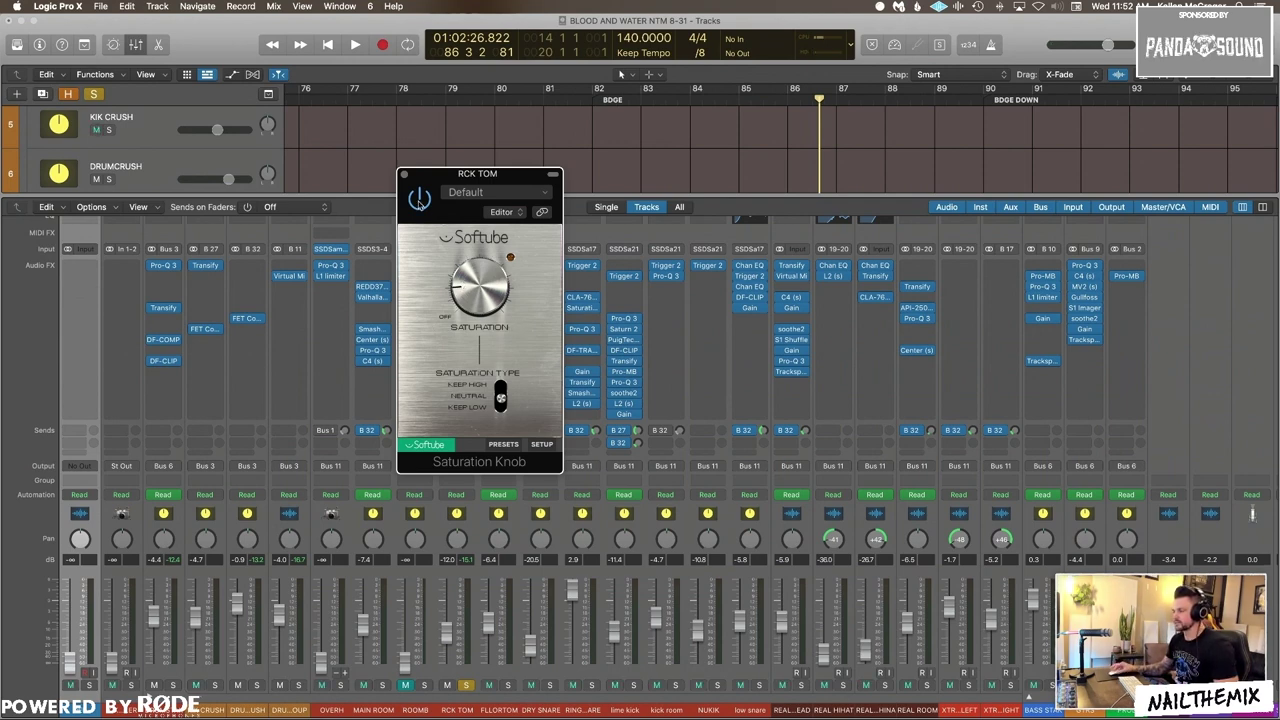
key(space)
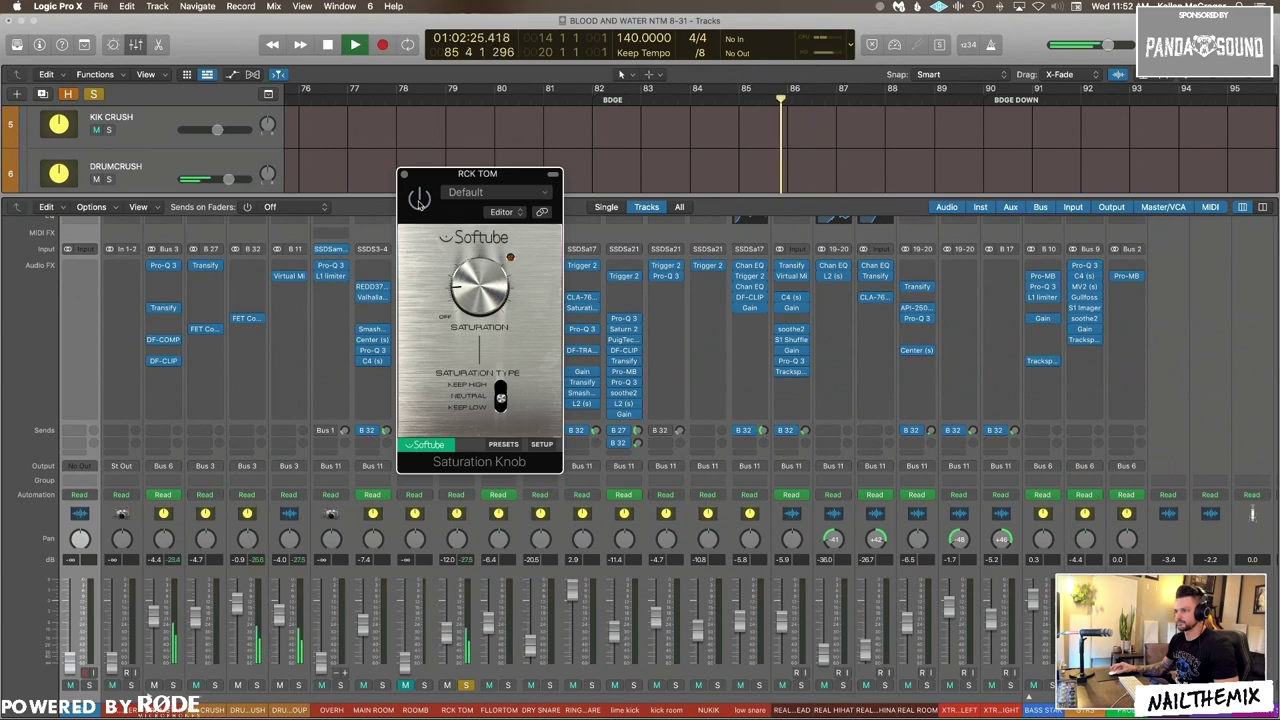
key(space)
key(space)
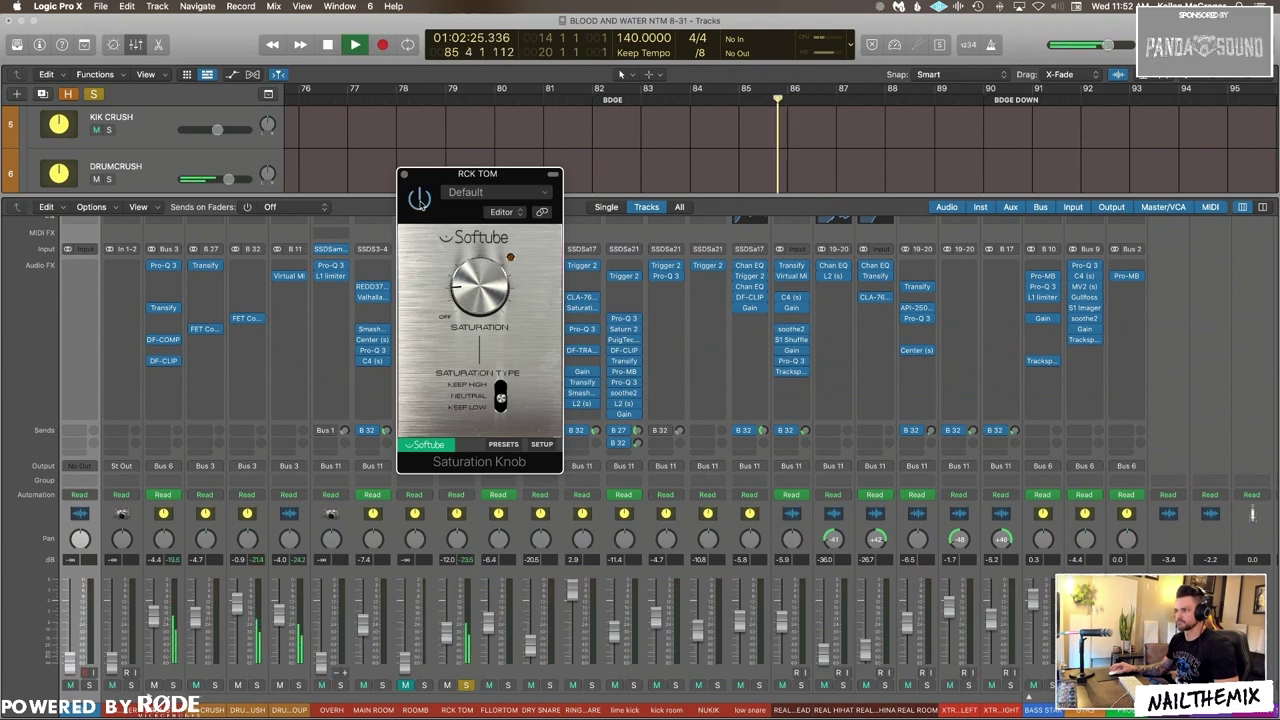
click(404, 177)
key(space)
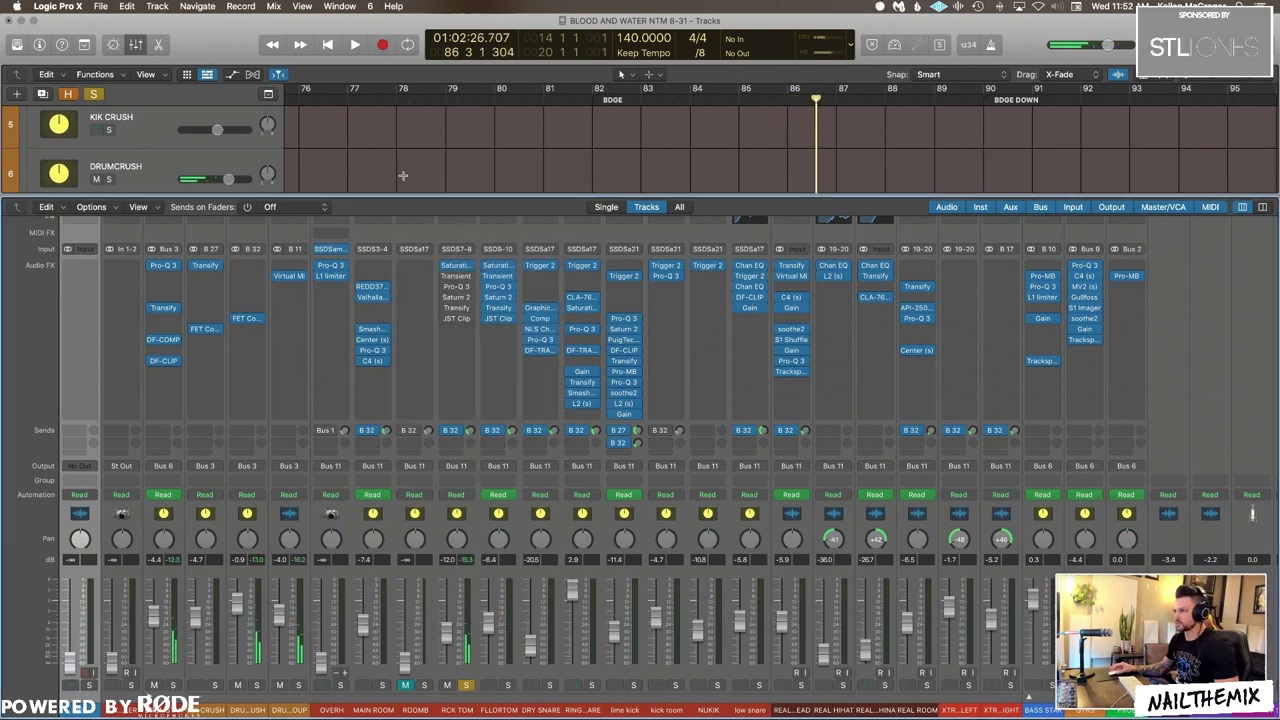
Step: Adjust the Pump amount in RCK TOM's Transient Shaper and compare the fill with the effect disabled and enabled
click(455, 280)
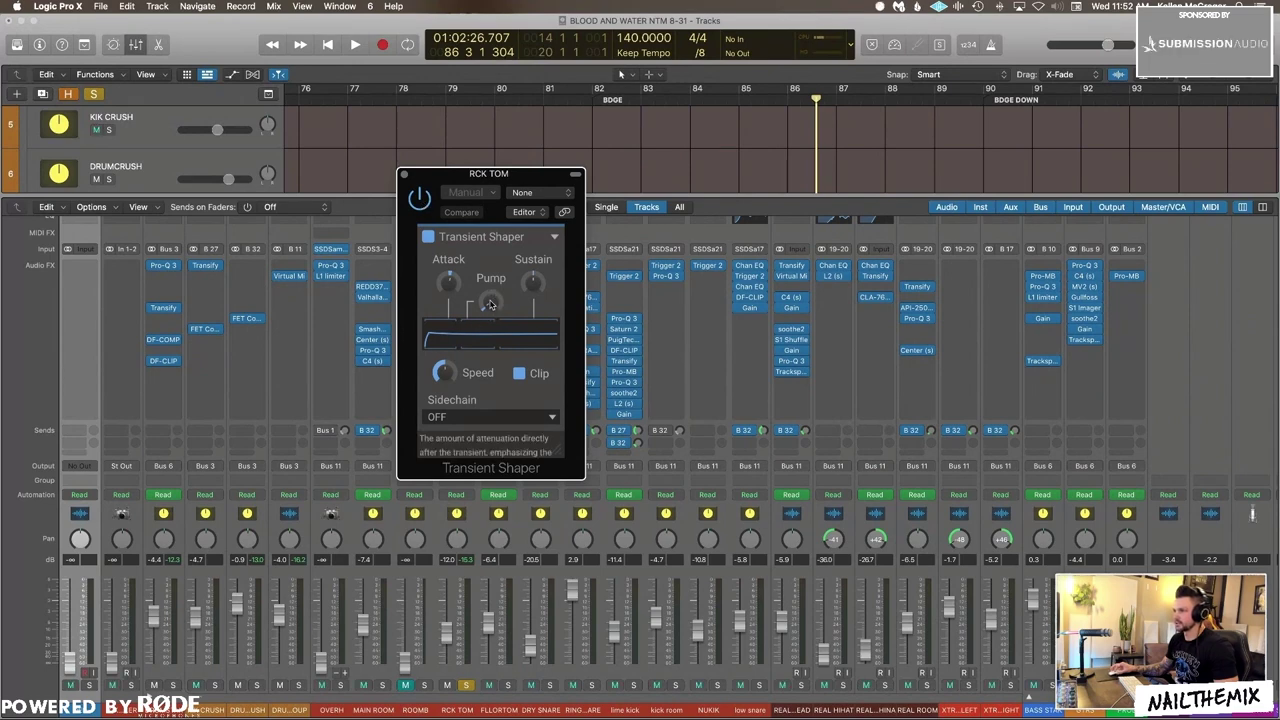
mouse_move(490, 302)
mouse_down()
mouse_move(490, 280)
mouse_move(478, 304)
mouse_move(478, 278)
mouse_move(481, 316)
mouse_up()
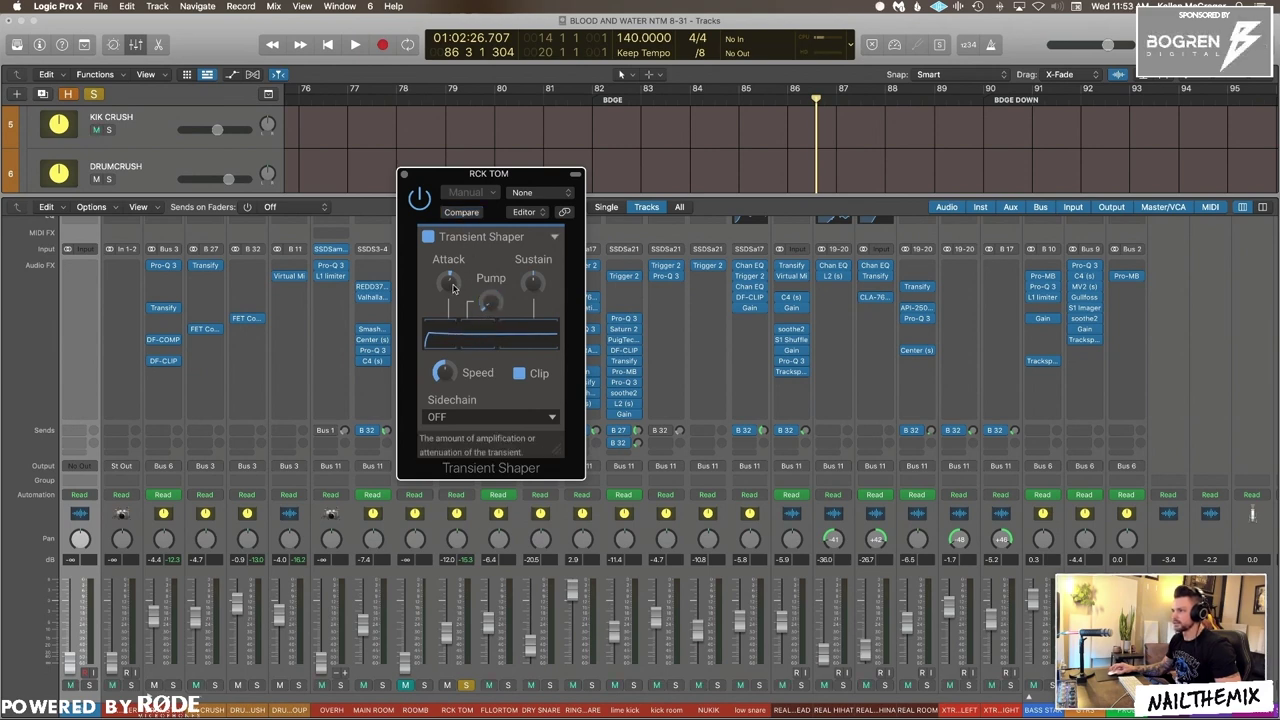
click(428, 237)
key(space)
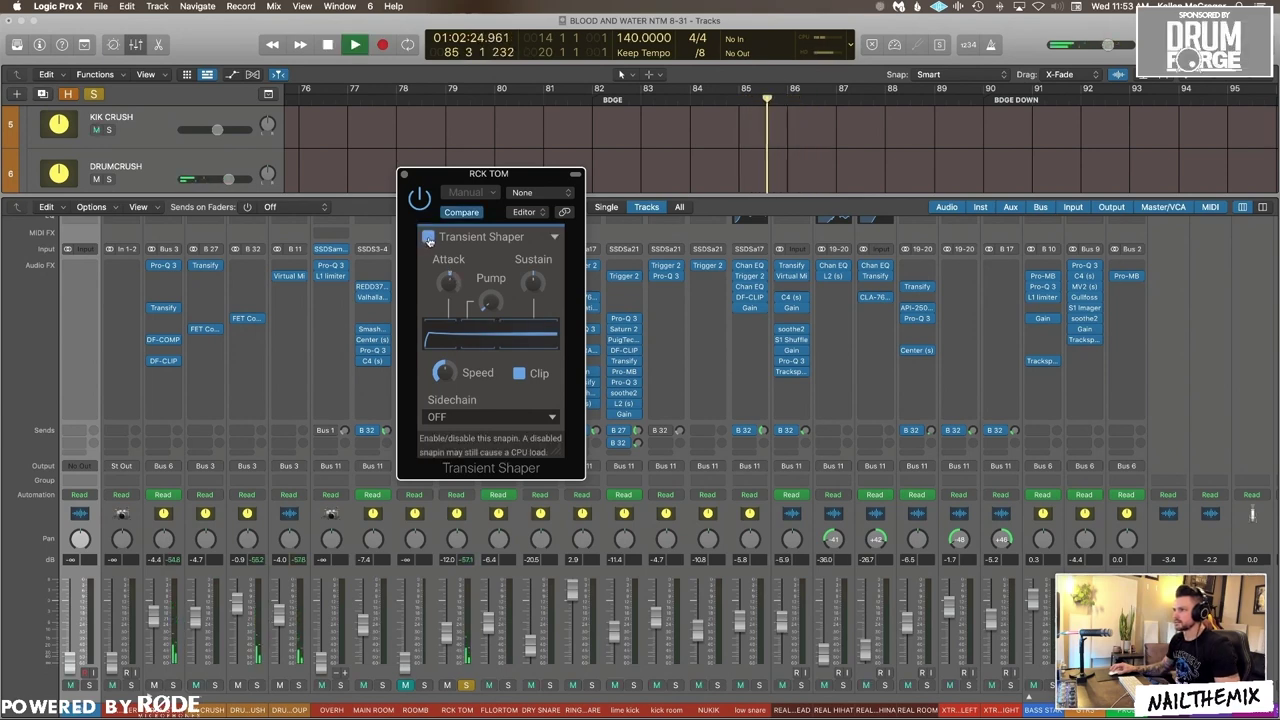
click(429, 237)
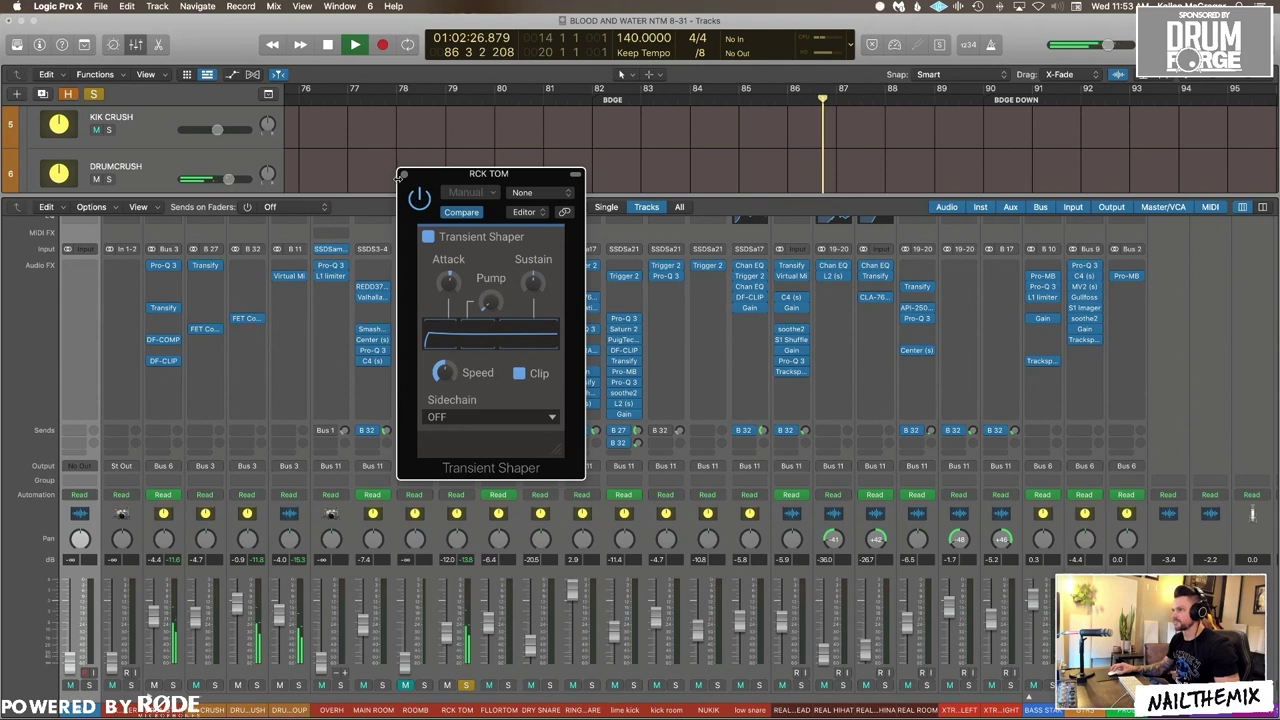
key(space)
Step: Compare the tom fill with the Transient Shaper's Clip option off and on, leave it on, and close the plug-in
drag(403, 177, 443, 207)
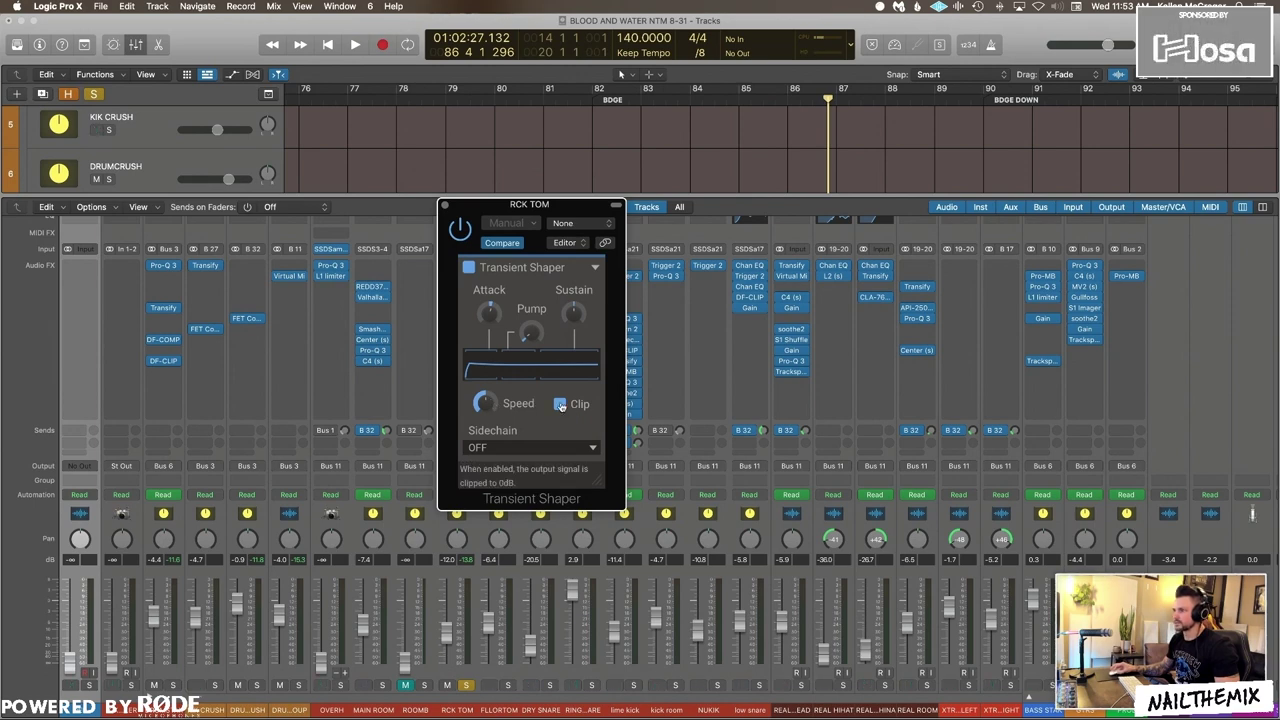
key(space)
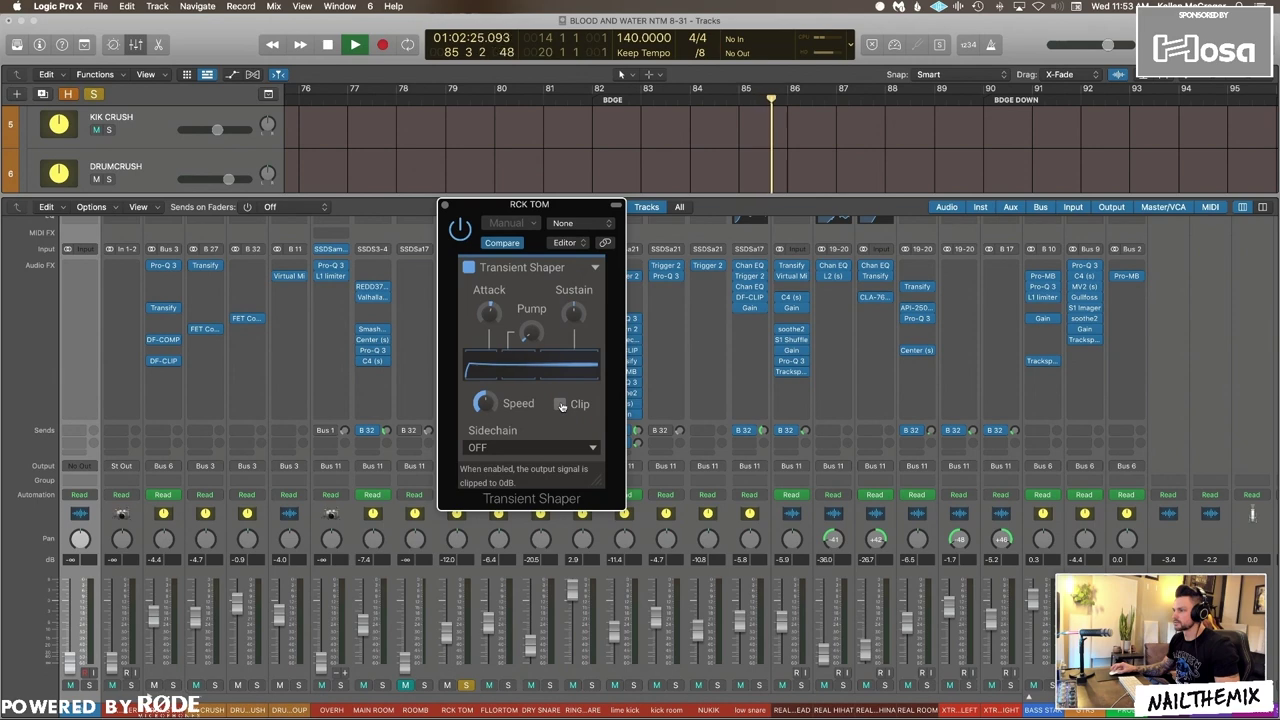
click(562, 406)
key(space)
key(space)
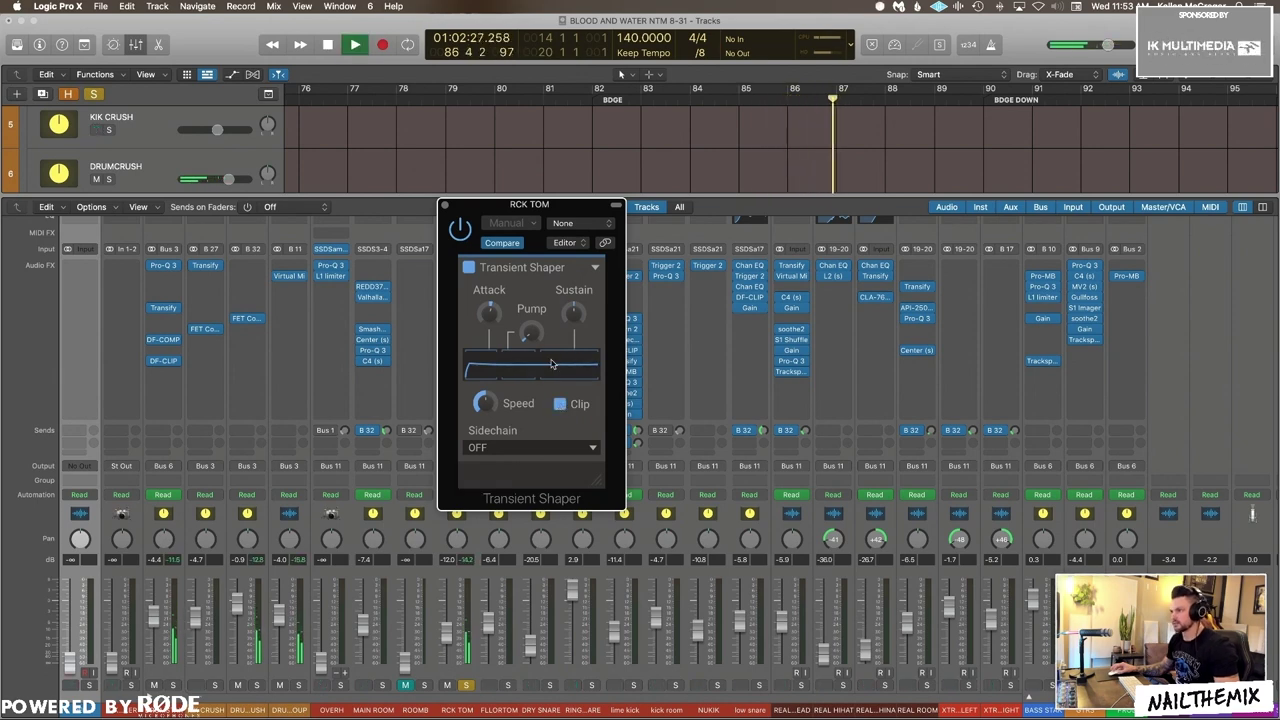
click(445, 204)
key(space)
Step: Compare the RCK TOM fill with its first Pro-Q 3 bypassed and active, and select band 6 to inspect its settings
click(452, 292)
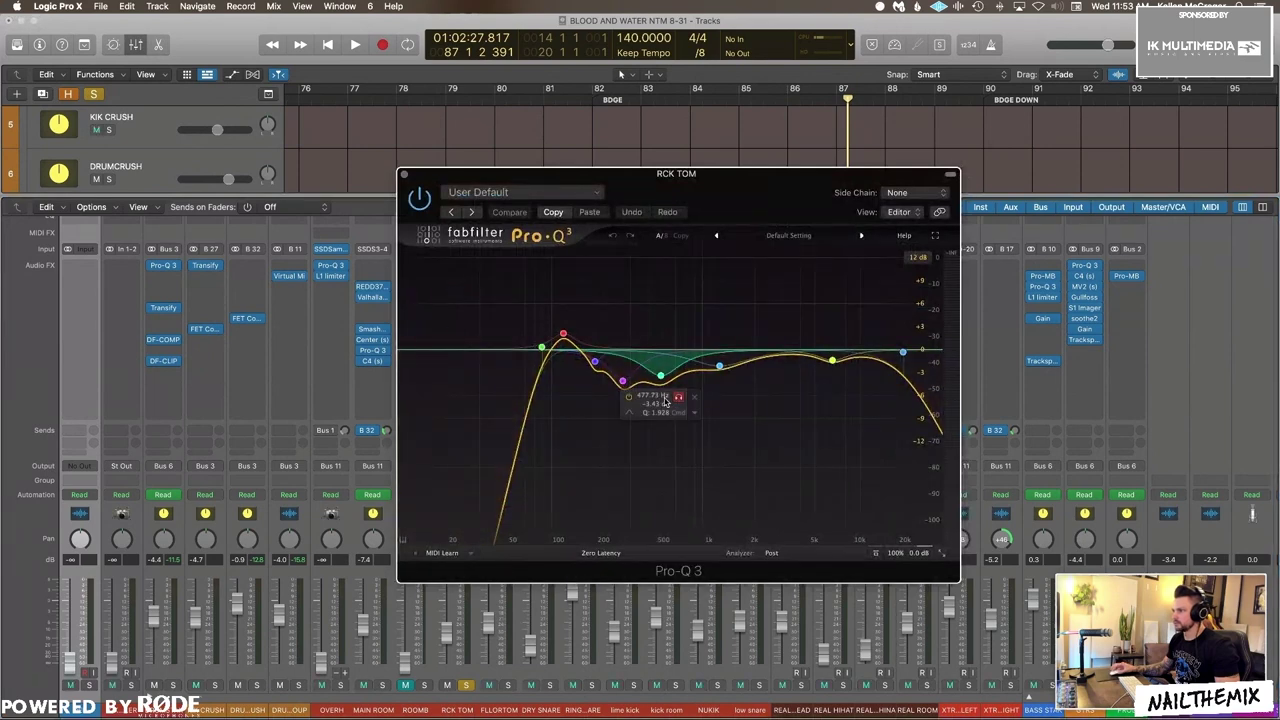
click(875, 553)
key(space)
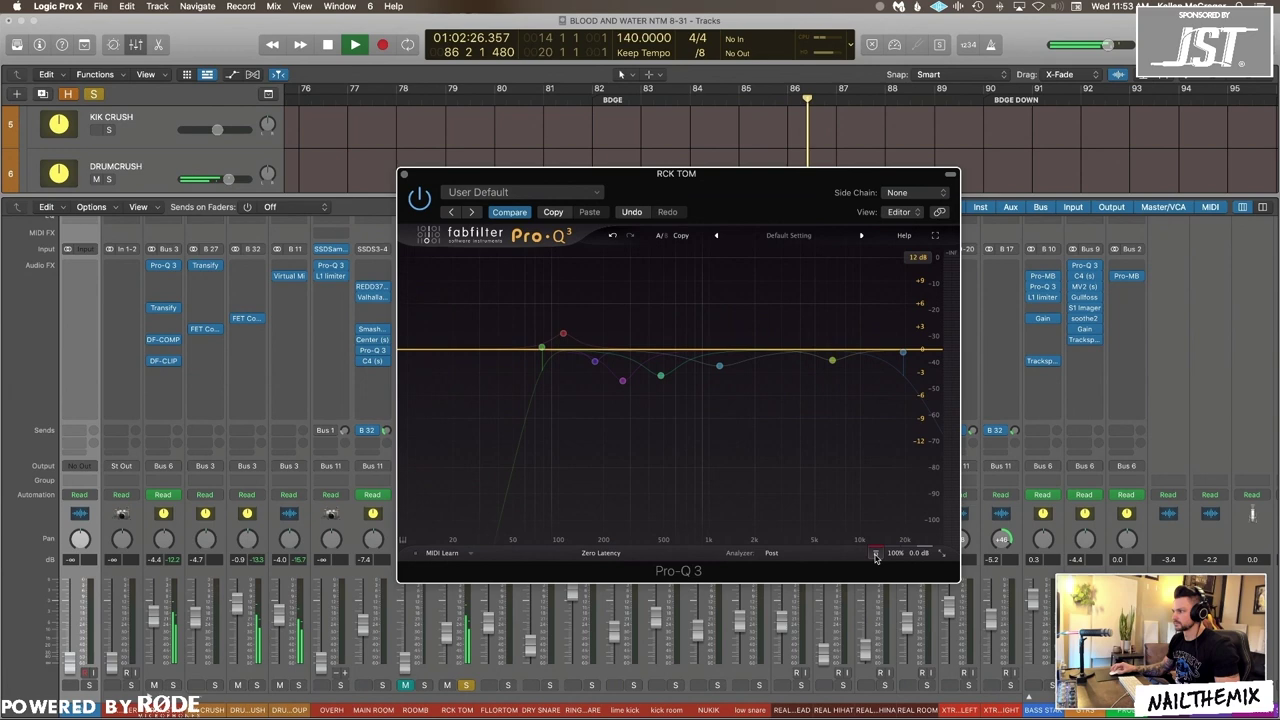
click(875, 553)
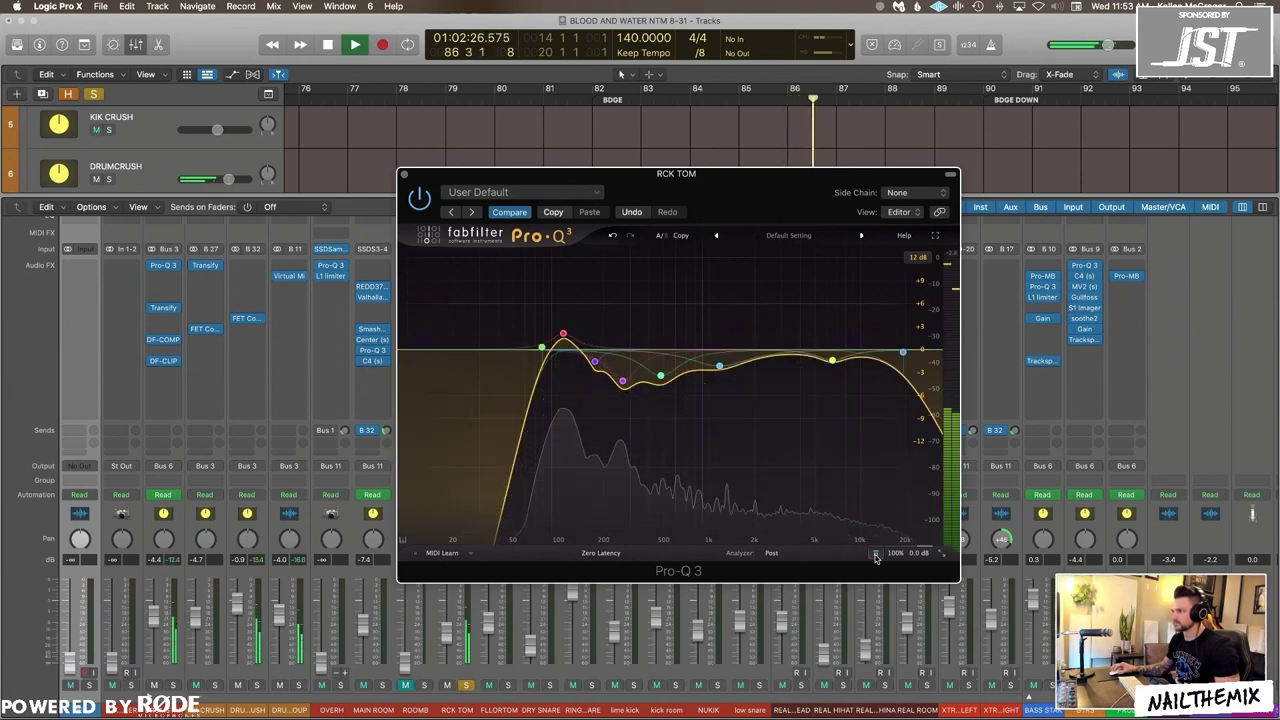
key(space)
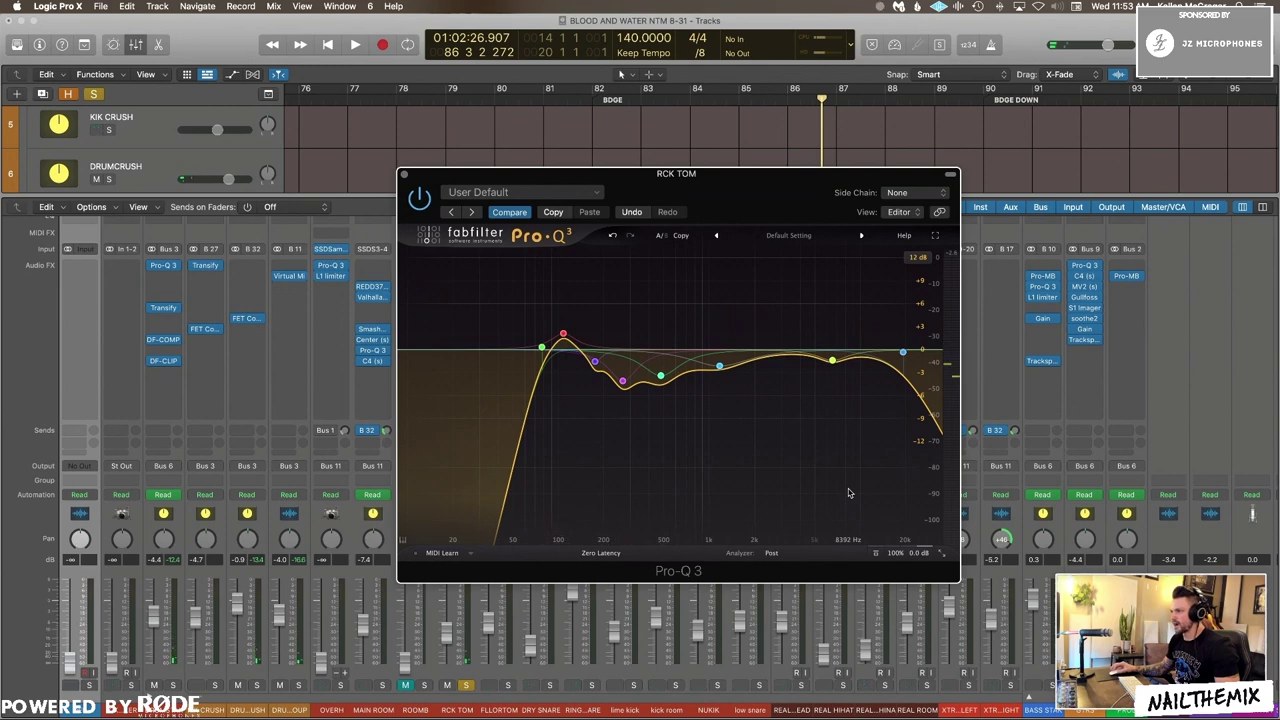
click(832, 360)
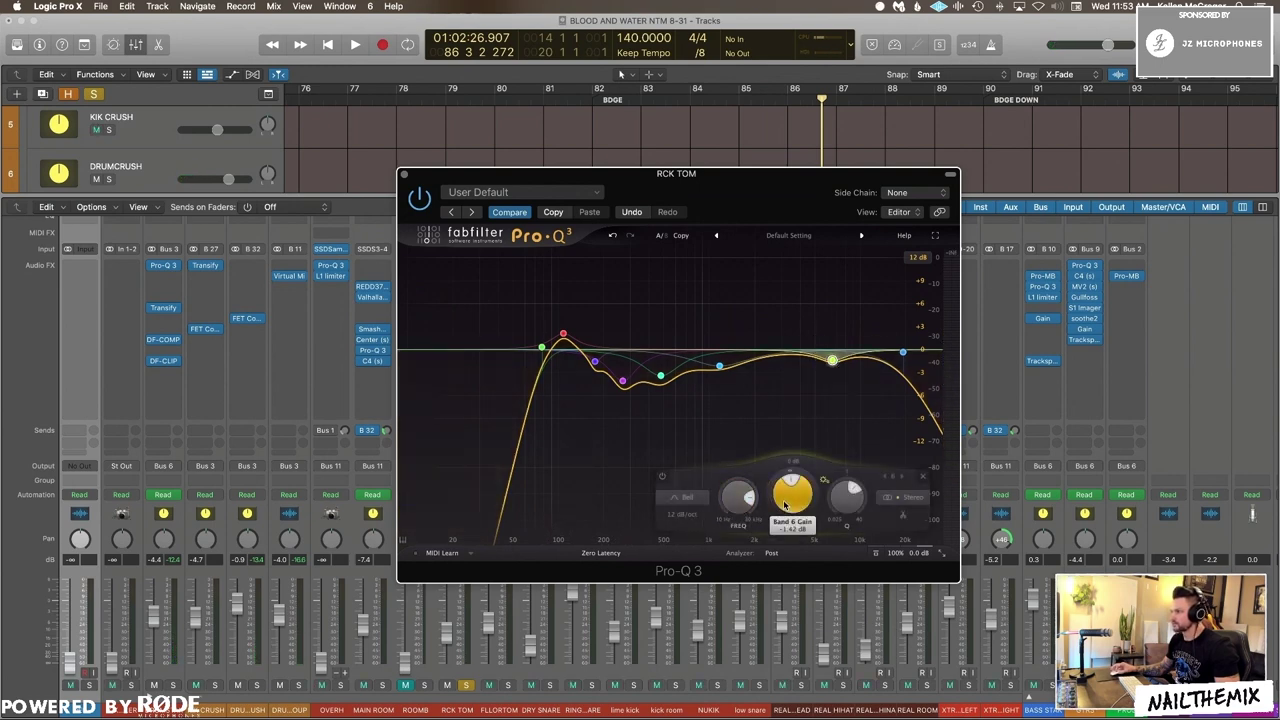
Step: Boost band 6 of the RCK TOM Pro-Q 3 to about +5.8 dB, audition the tom fill, and undo the boost
key(space)
drag(785, 505, 797, 456)
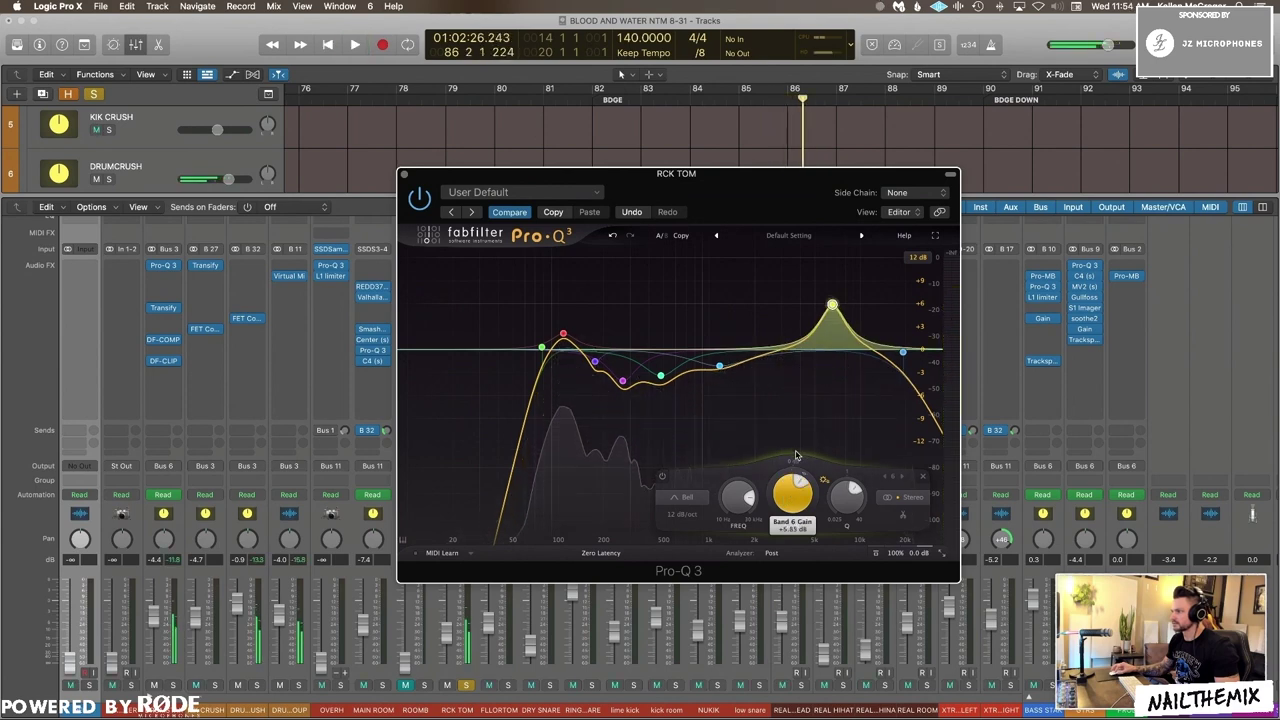
key(space)
key(space)
click(613, 236)
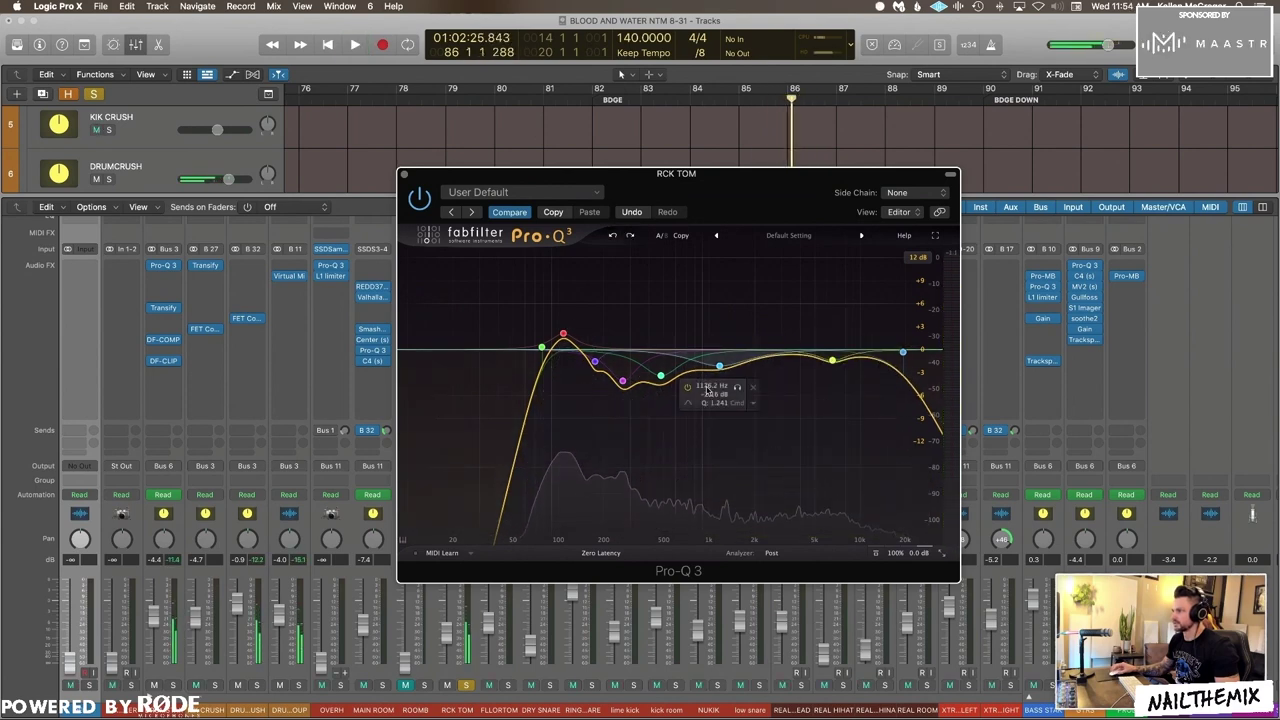
Step: Audition the tom fill with band 7 near 1176 Hz boosted to about +9.25 dB, and undo that boost
click(719, 366)
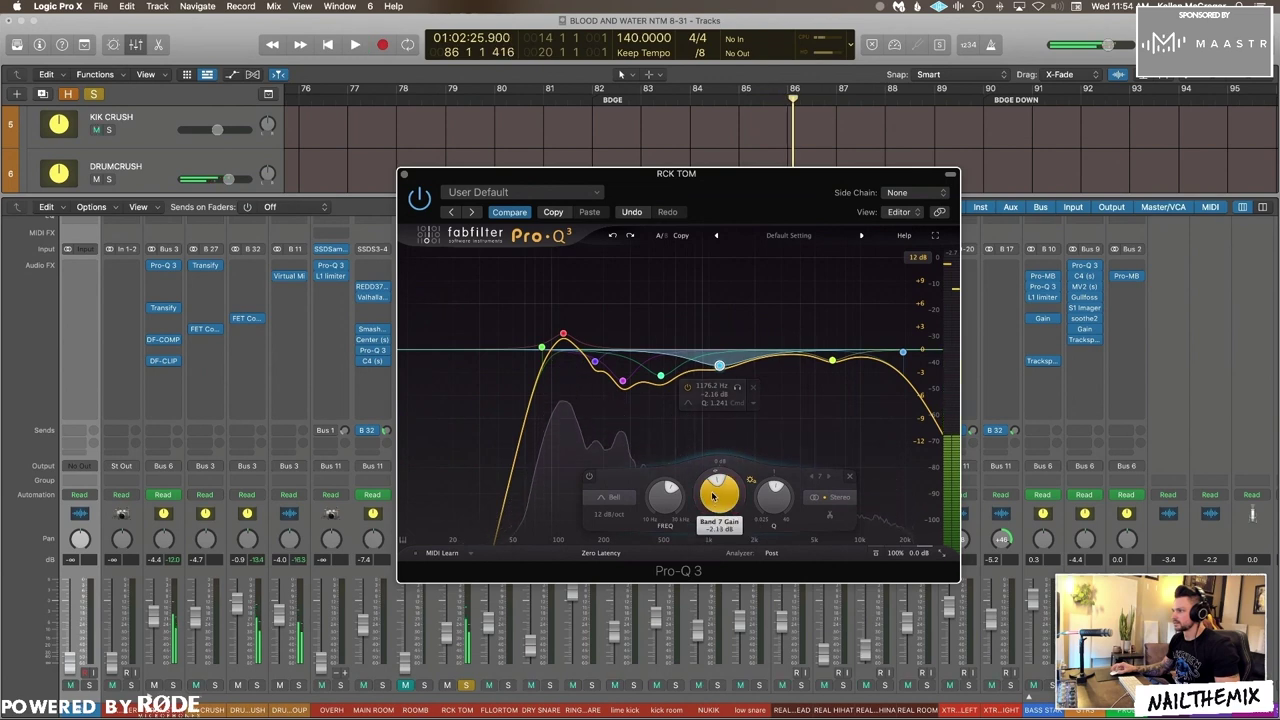
drag(713, 496, 714, 429)
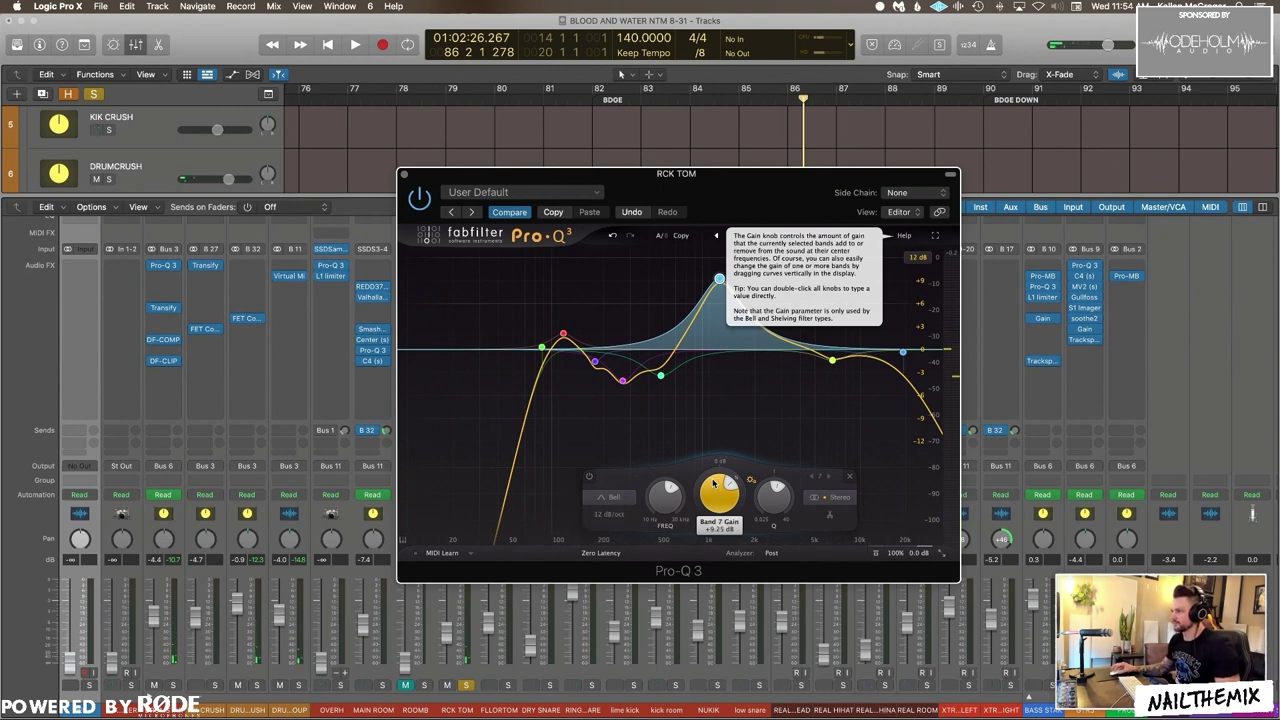
click(615, 238)
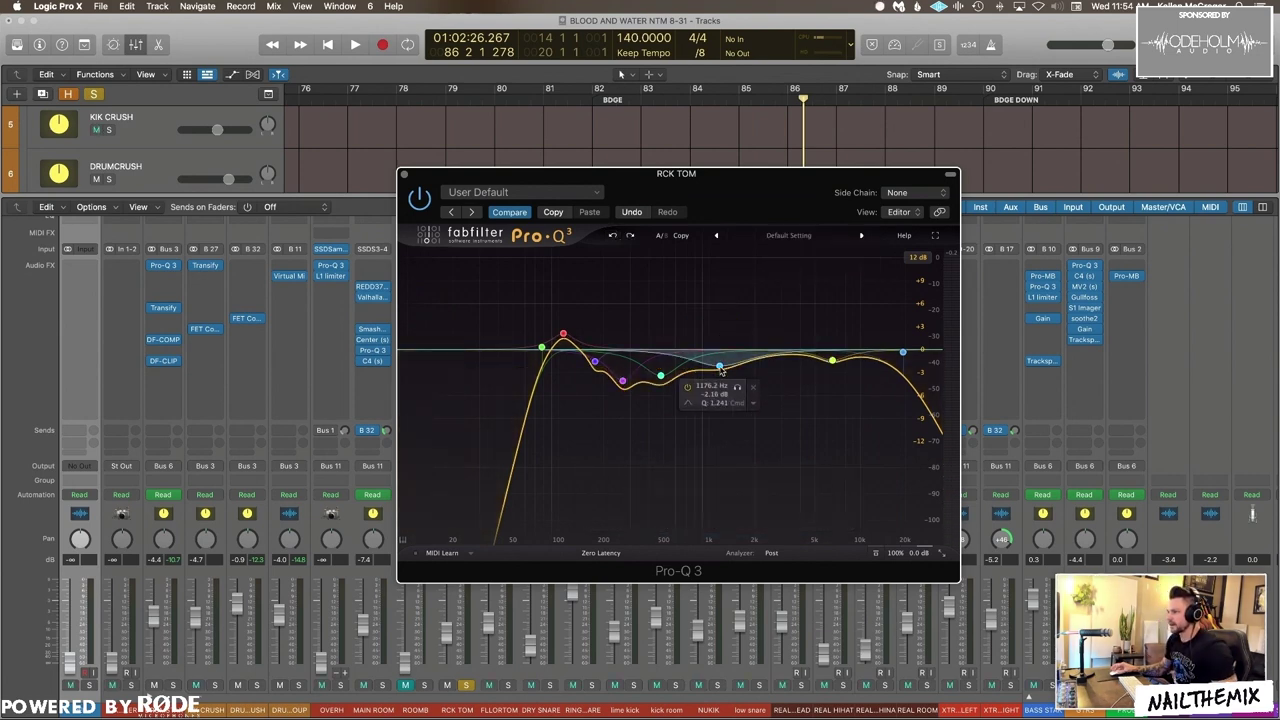
key(space)
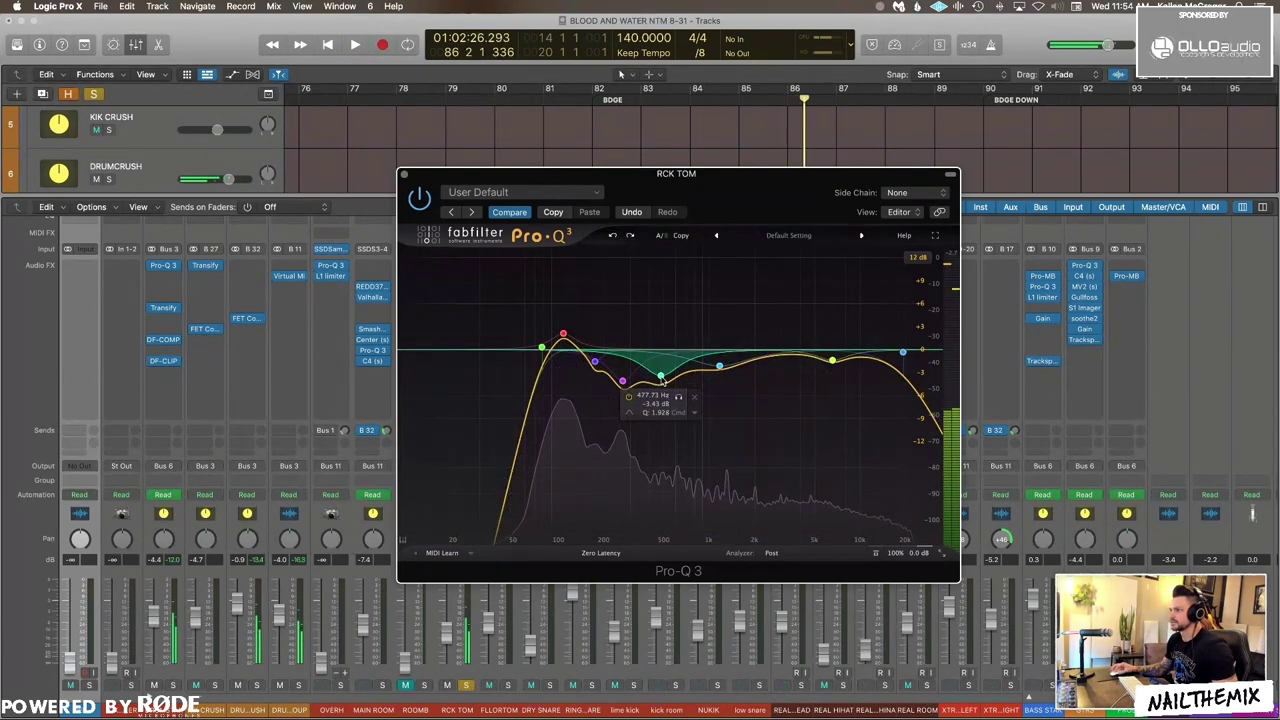
Step: Boost band 8 near 478 Hz to about +6.2 dB during the tom fill, undo it, and replay the fill
click(662, 381)
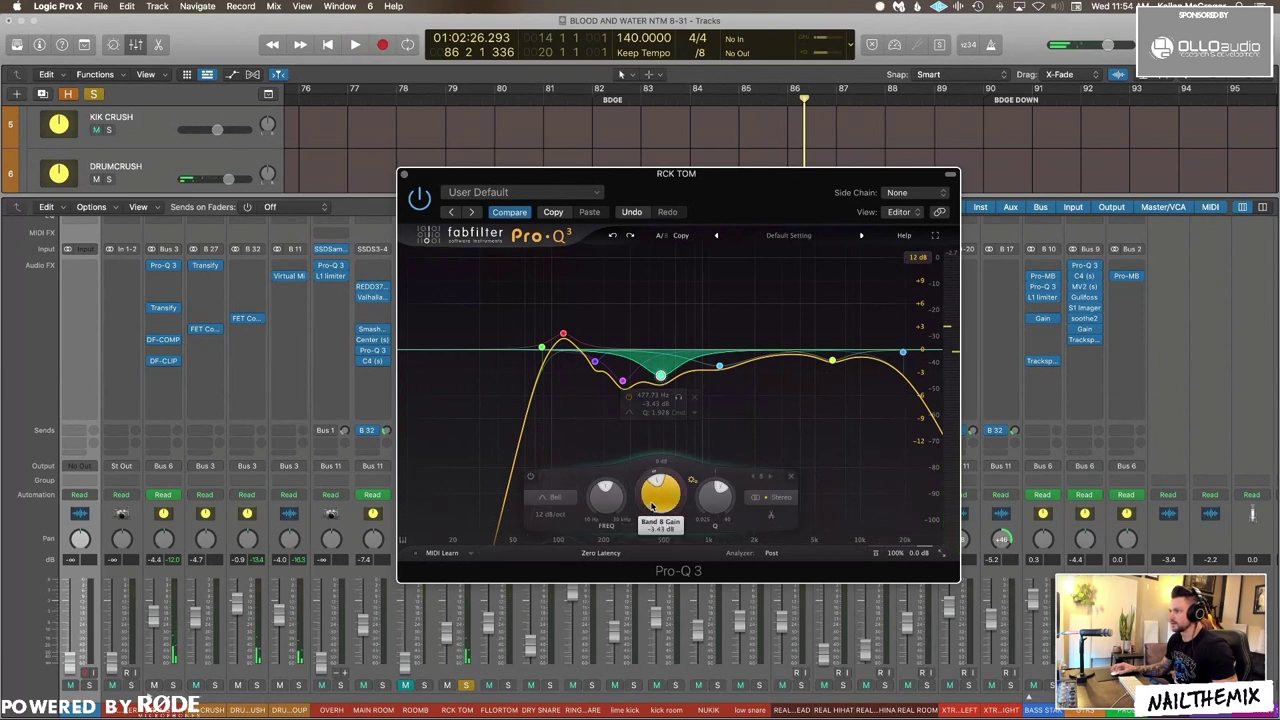
drag(653, 506, 662, 435)
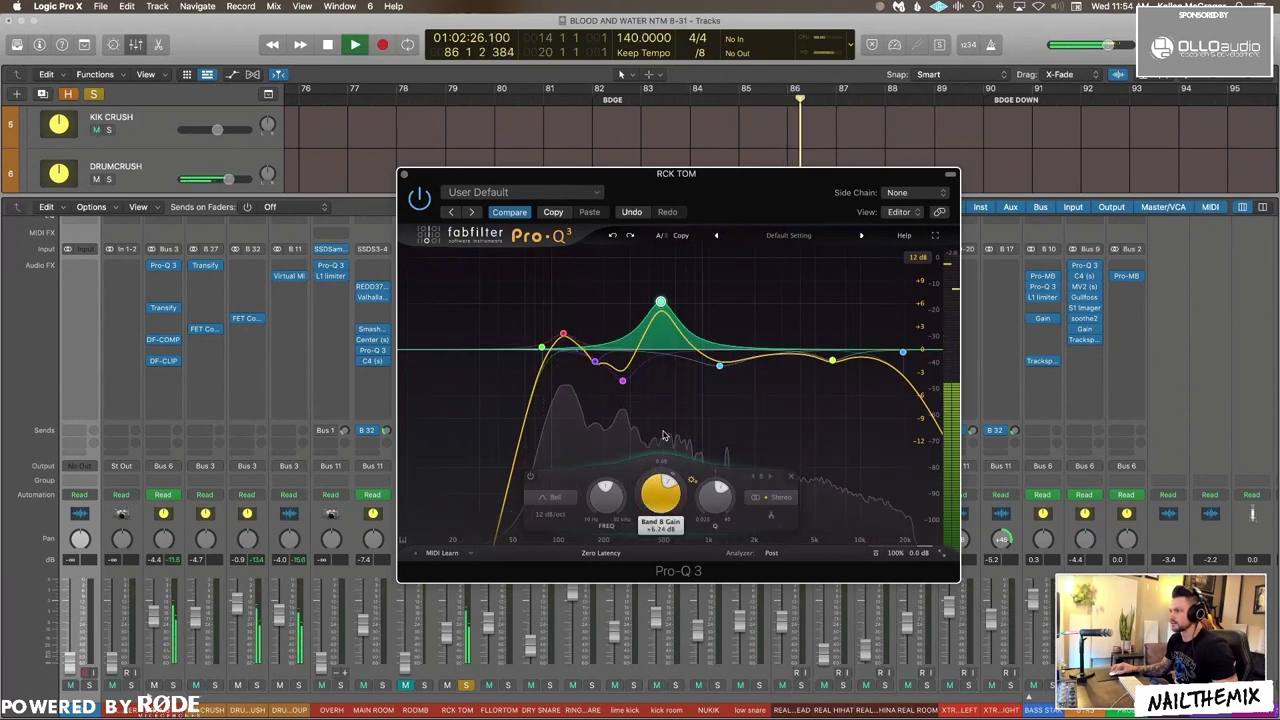
click(613, 236)
key(space)
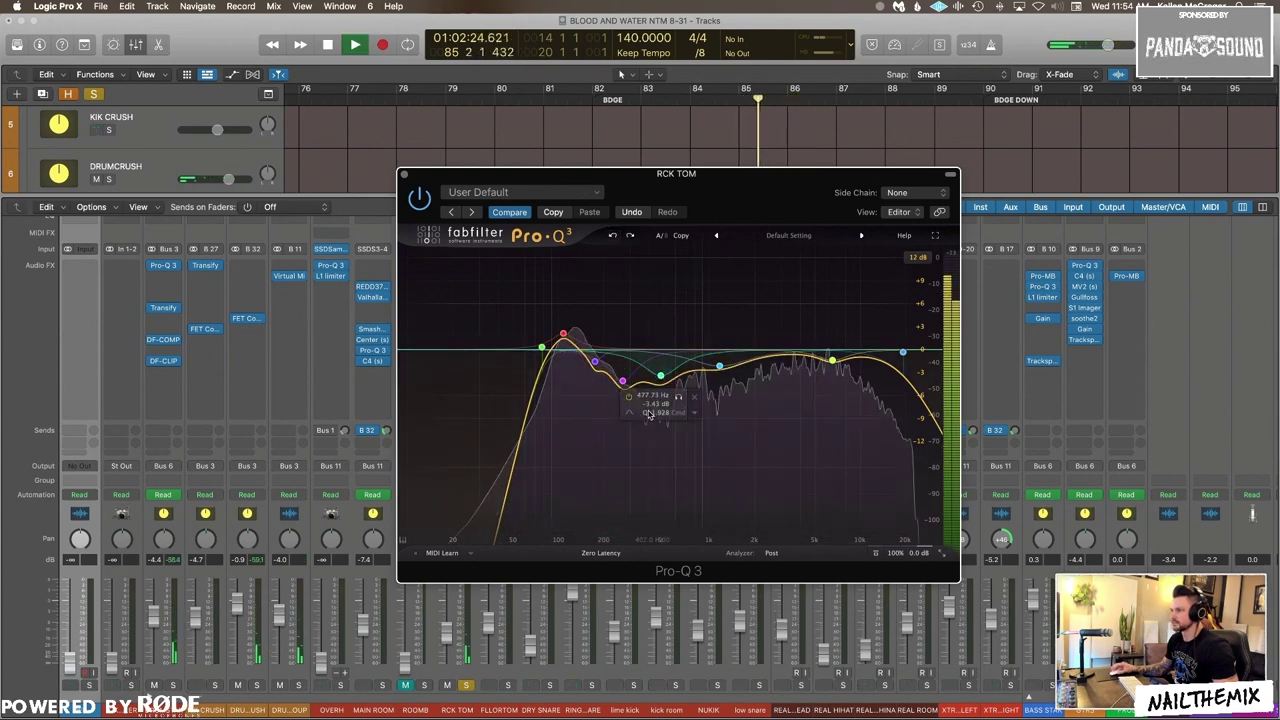
Step: Raise band 3 near 268 Hz to about +7.8 dB, play the tom fill, and undo the boost
click(623, 383)
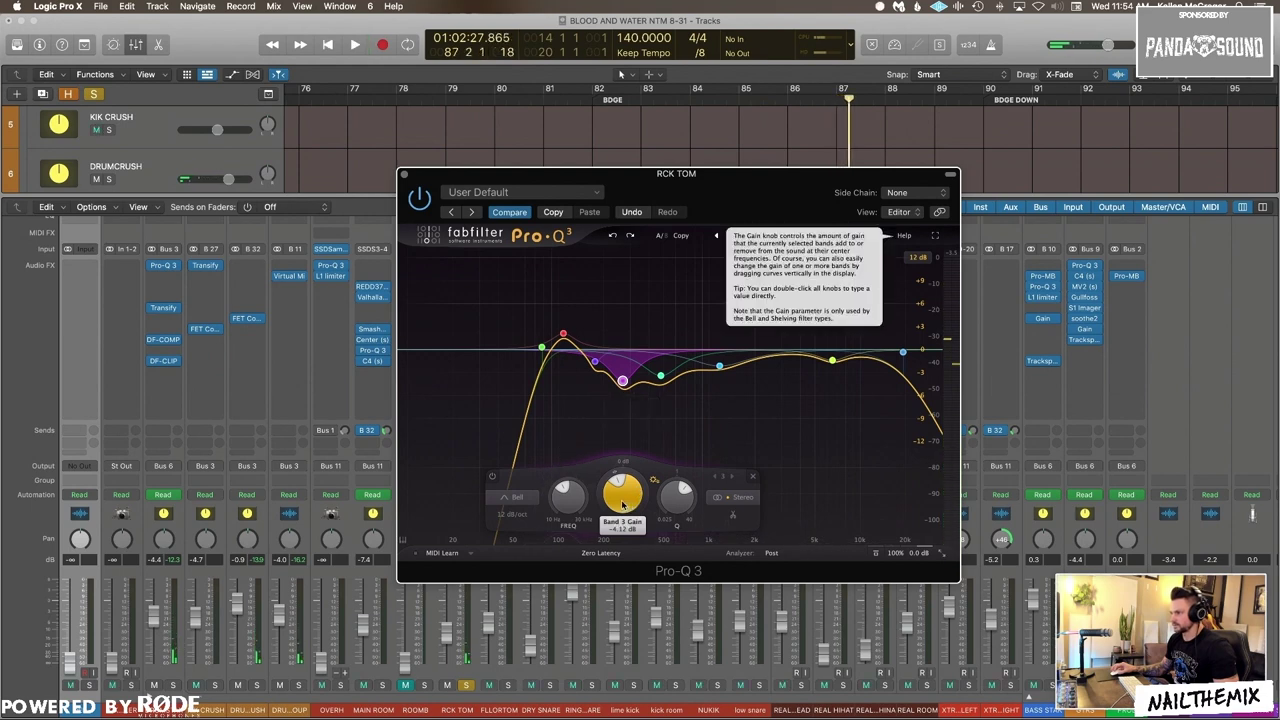
key(space)
drag(618, 505, 637, 431)
key(space)
key(space)
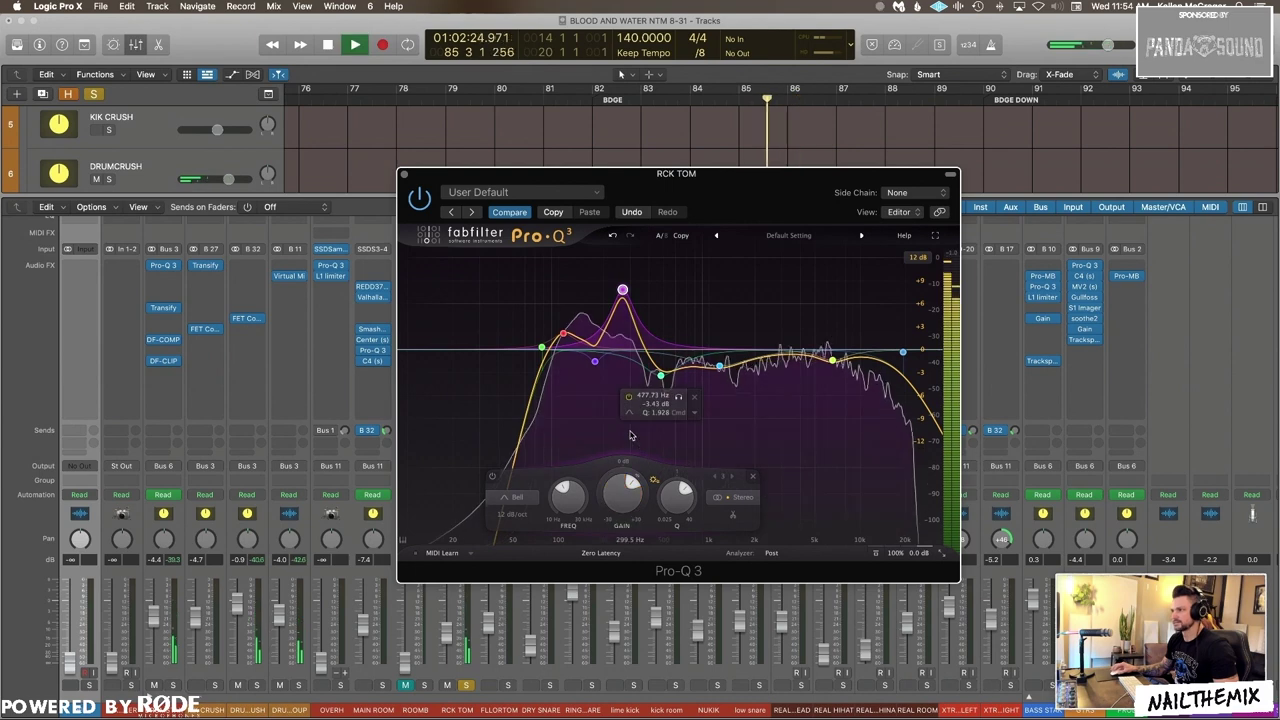
key(space)
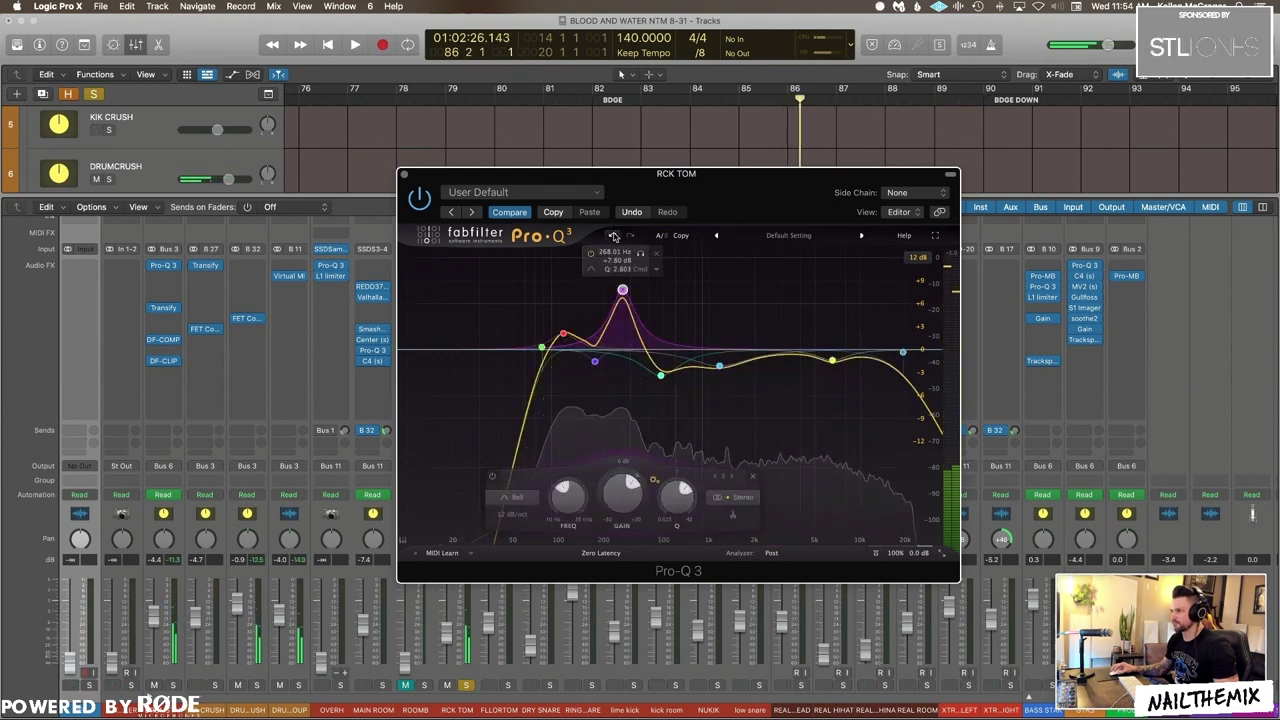
click(613, 235)
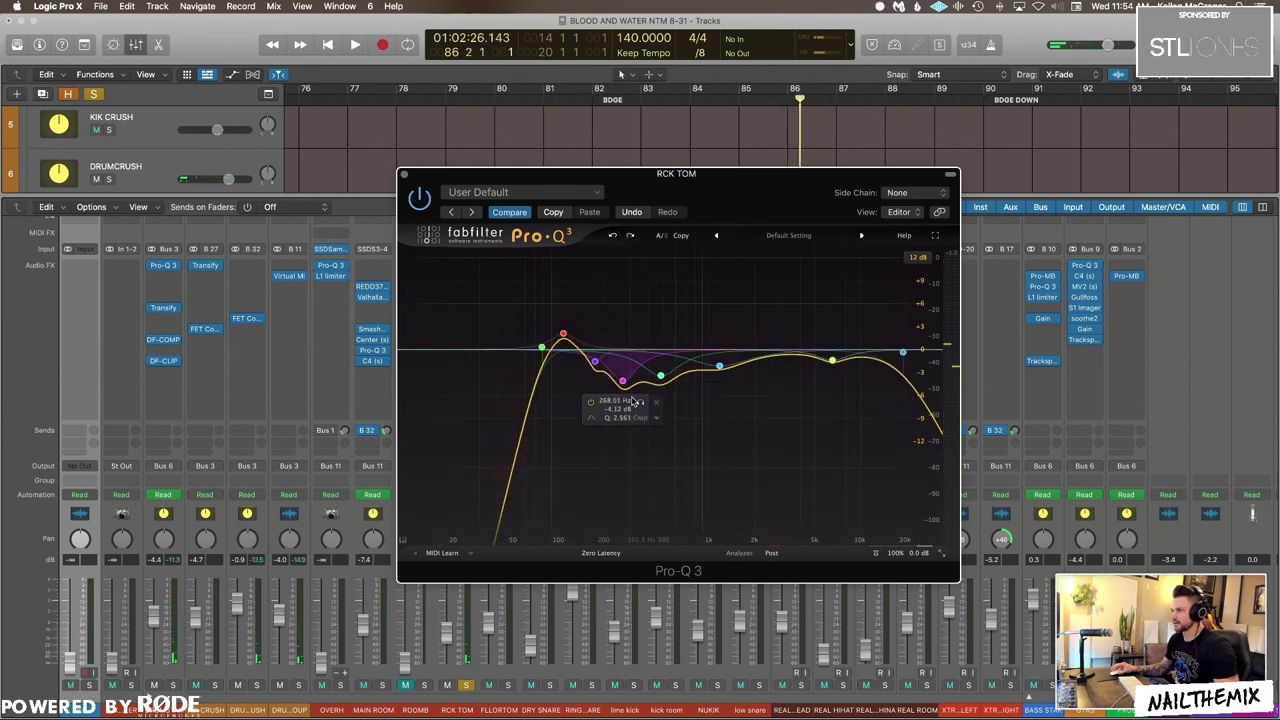
Step: Play the tom fill and listen to band 5 near 175 Hz in solo
key(space)
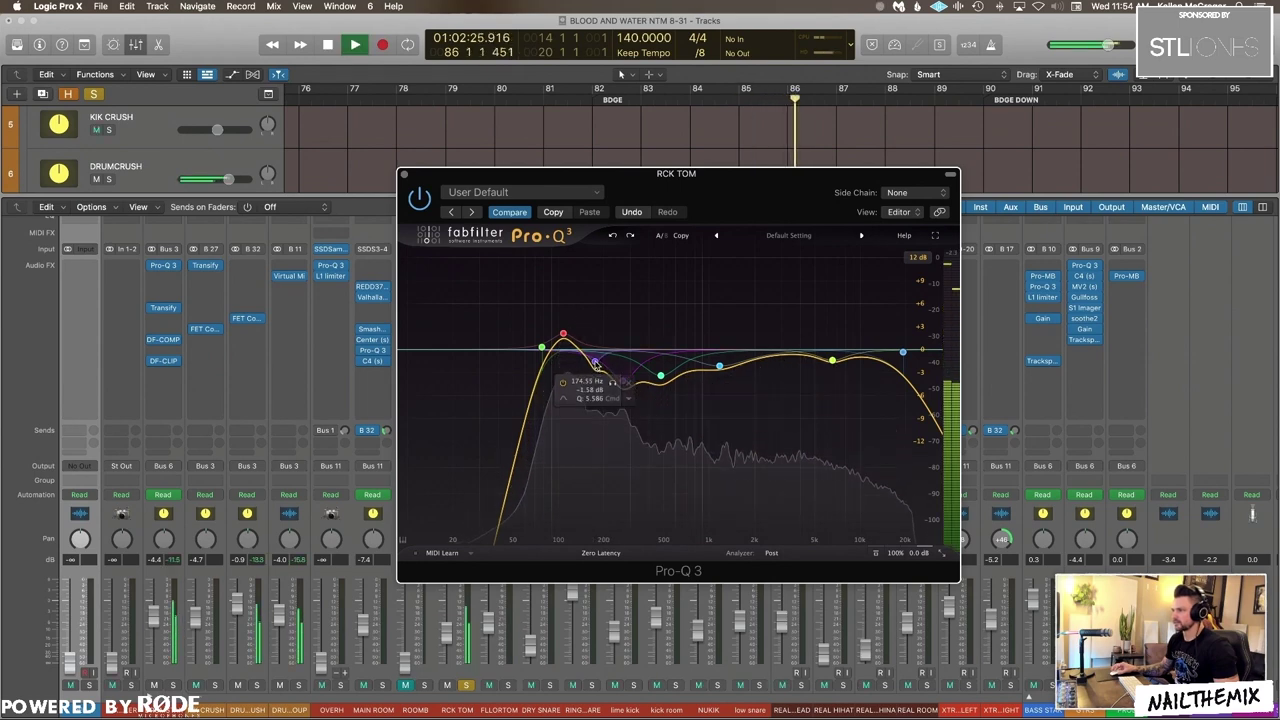
key(space)
click(595, 362)
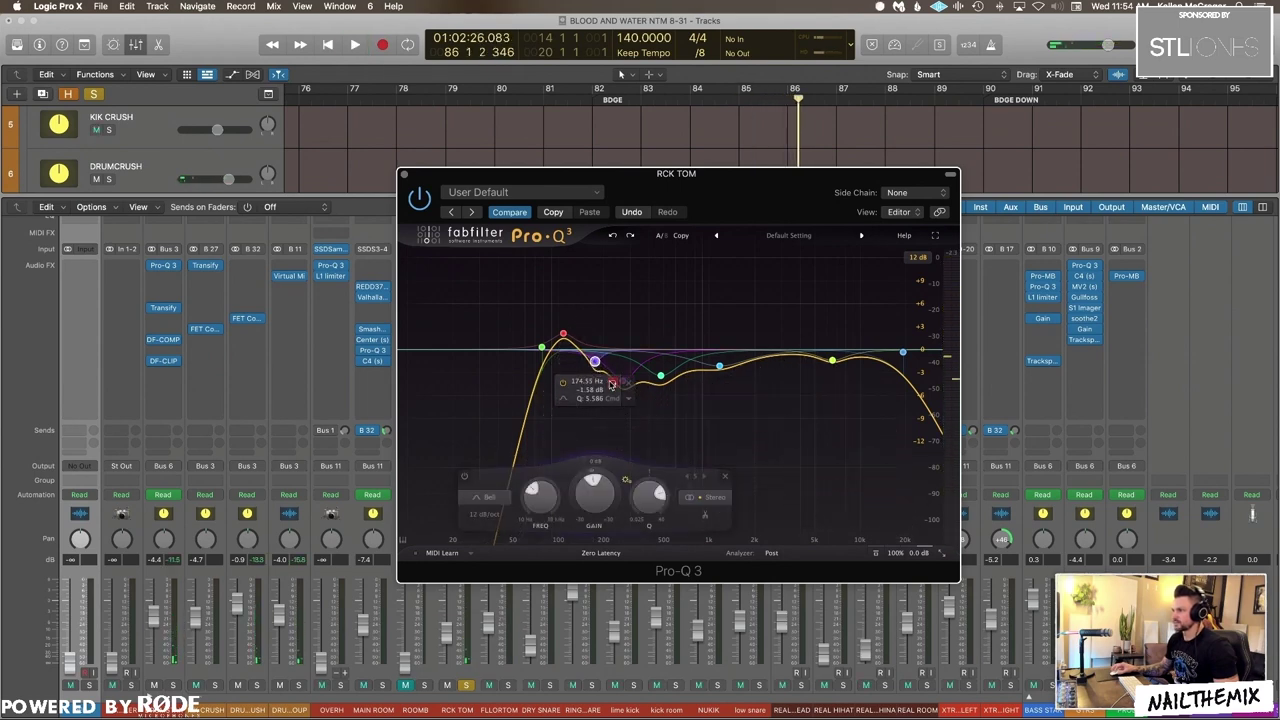
click(613, 384)
key(space)
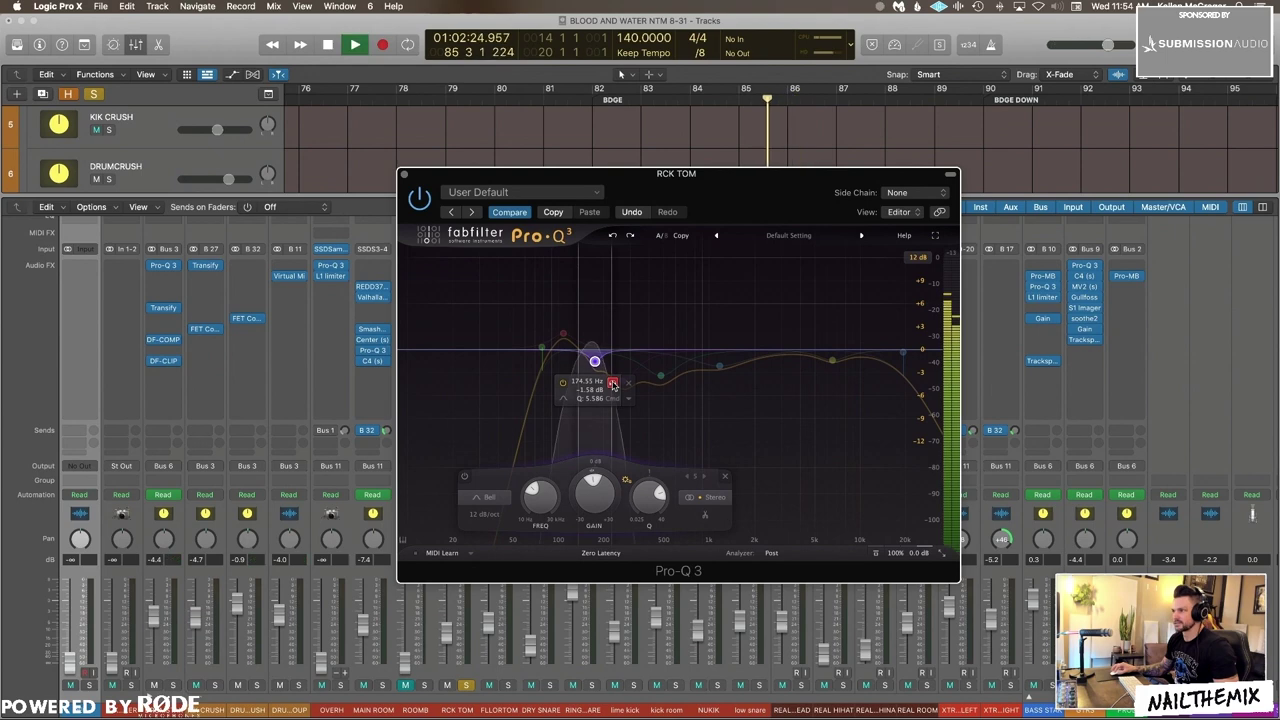
key(space)
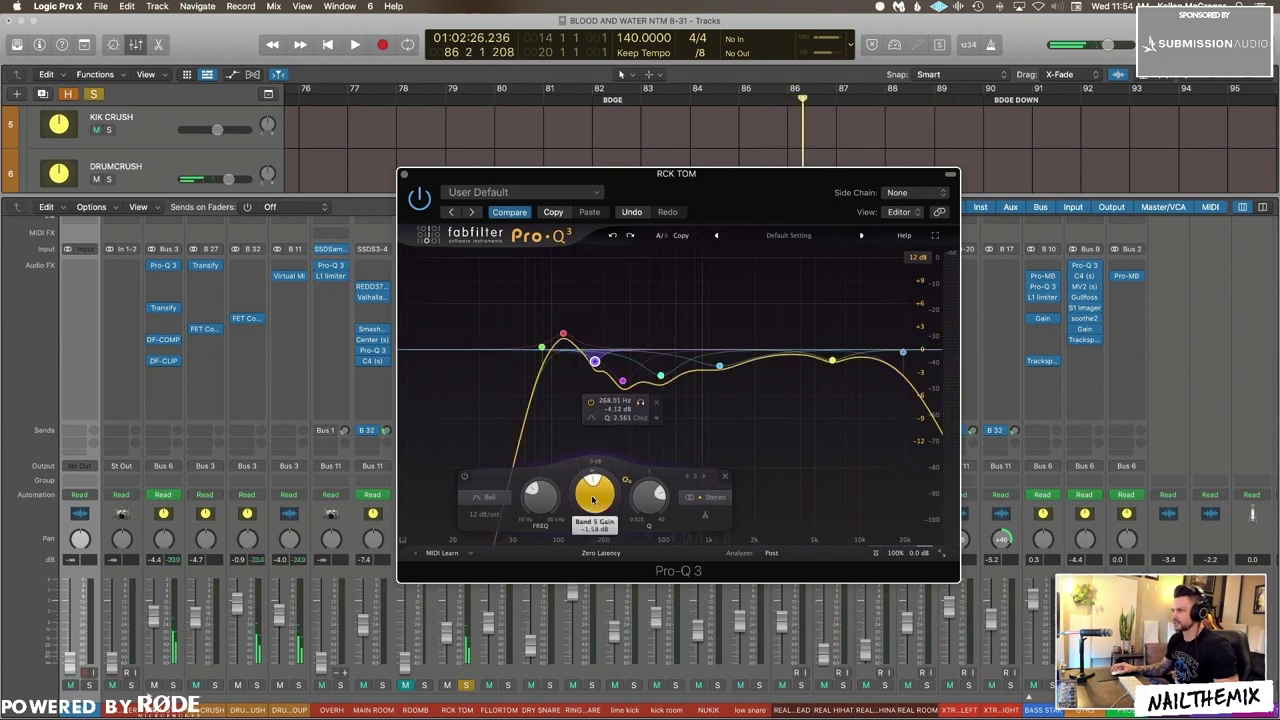
Step: Boost band 5 to about +6.5 dB, audition the tom fill, and undo the gain change
key(space)
drag(594, 497, 600, 444)
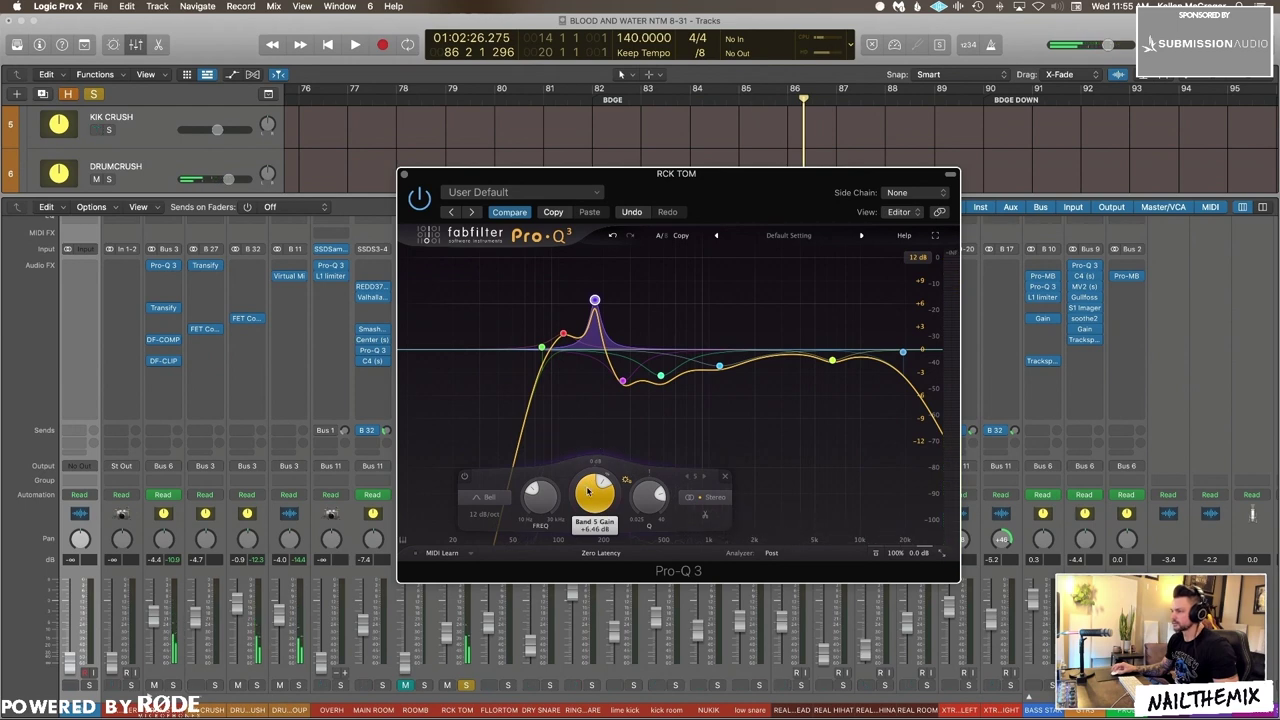
key(space)
click(612, 235)
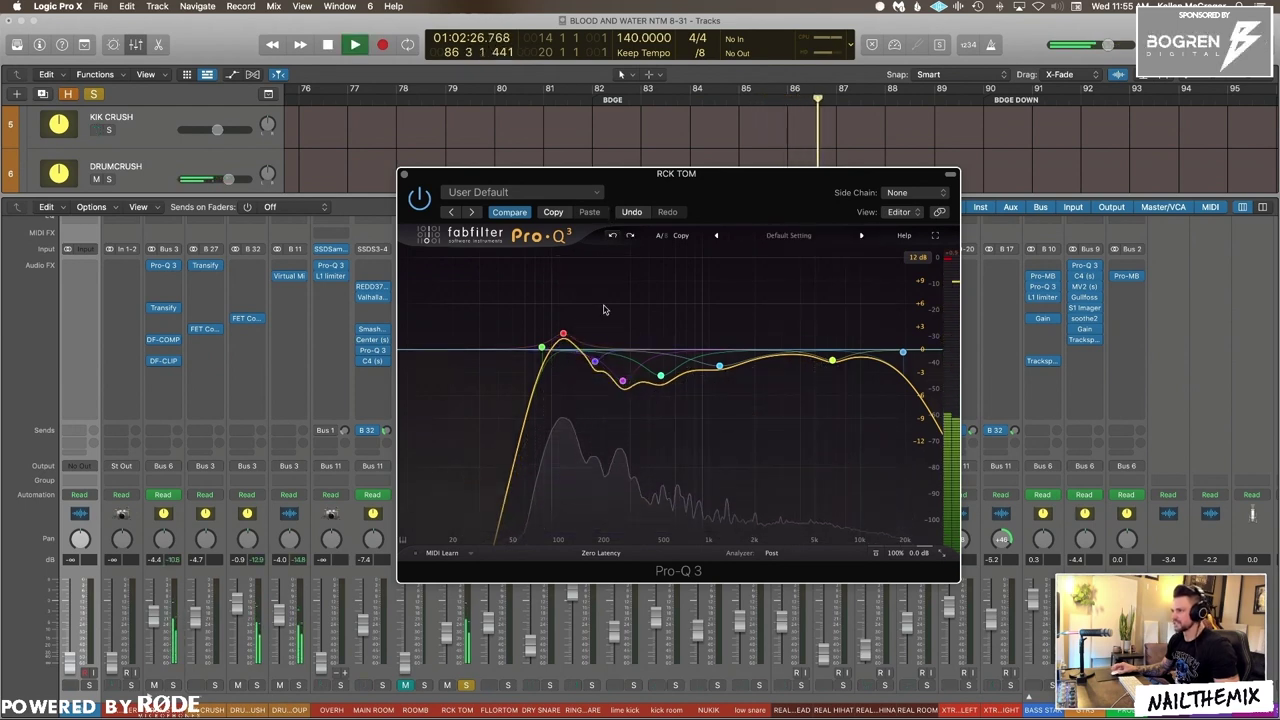
Step: Play back the tom fill to listen to the boosted band near 108 Hz
mouse_move(565, 337)
key(space)
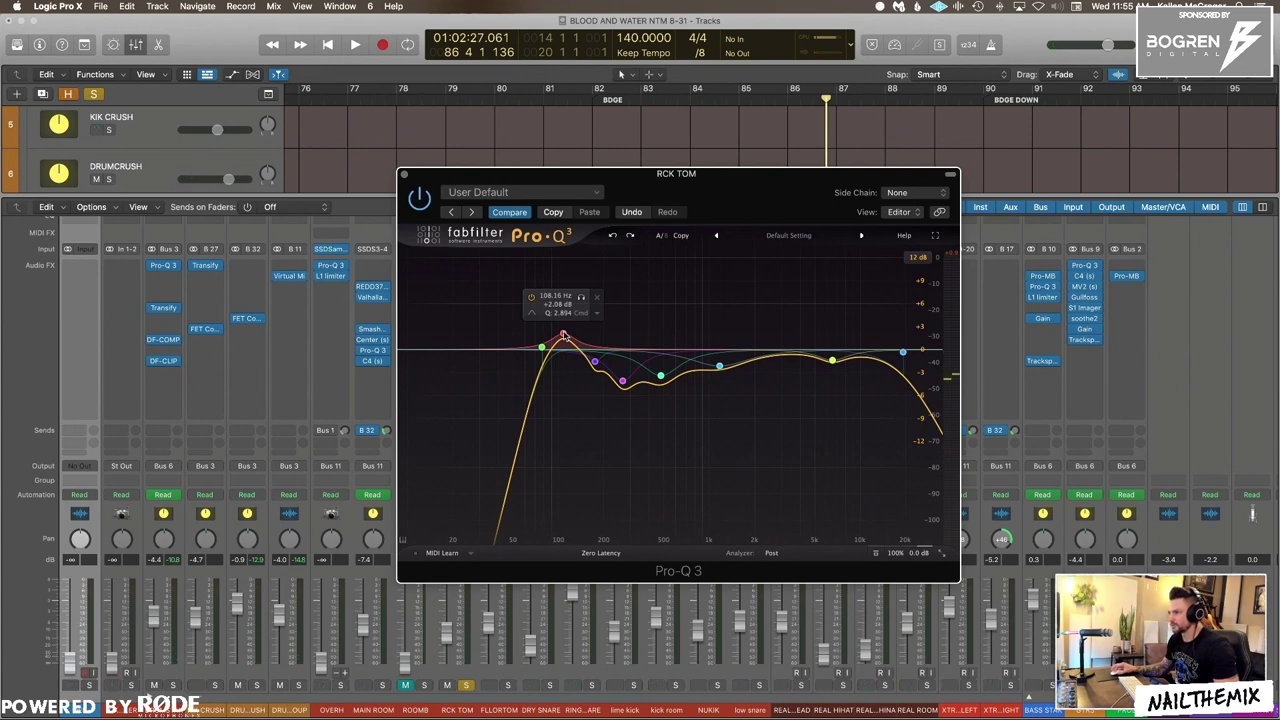
key(space)
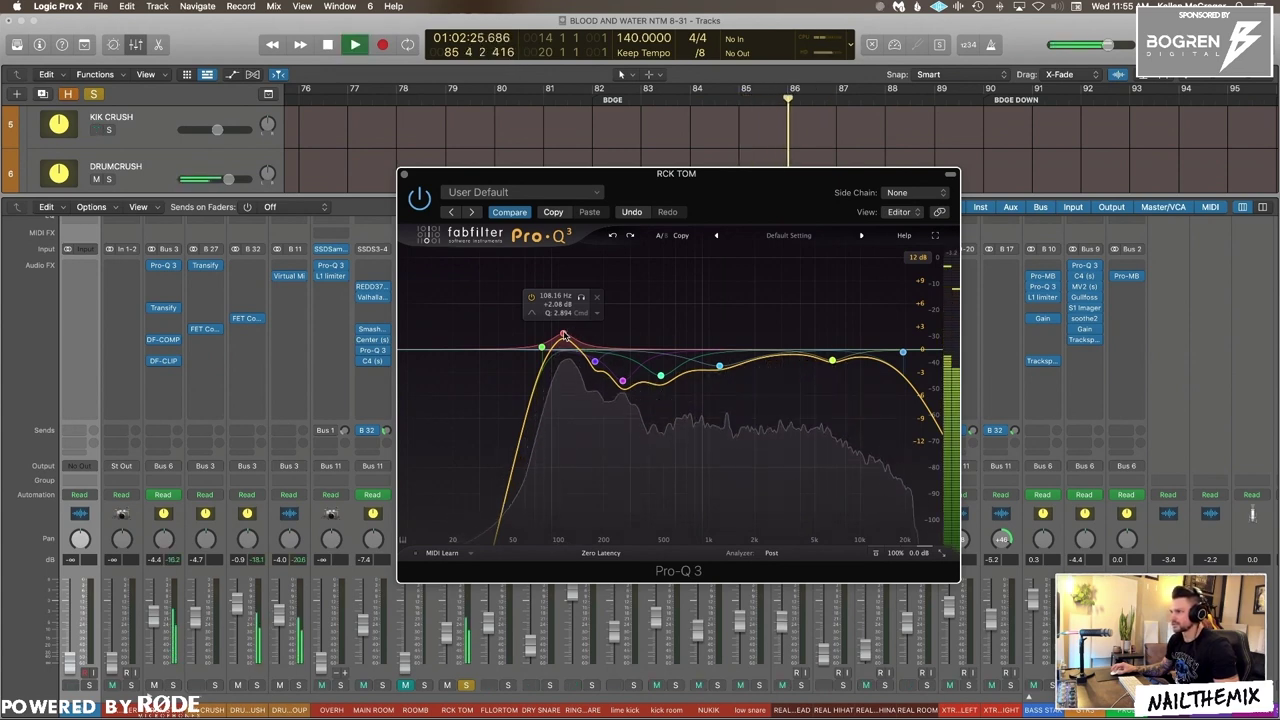
key(space)
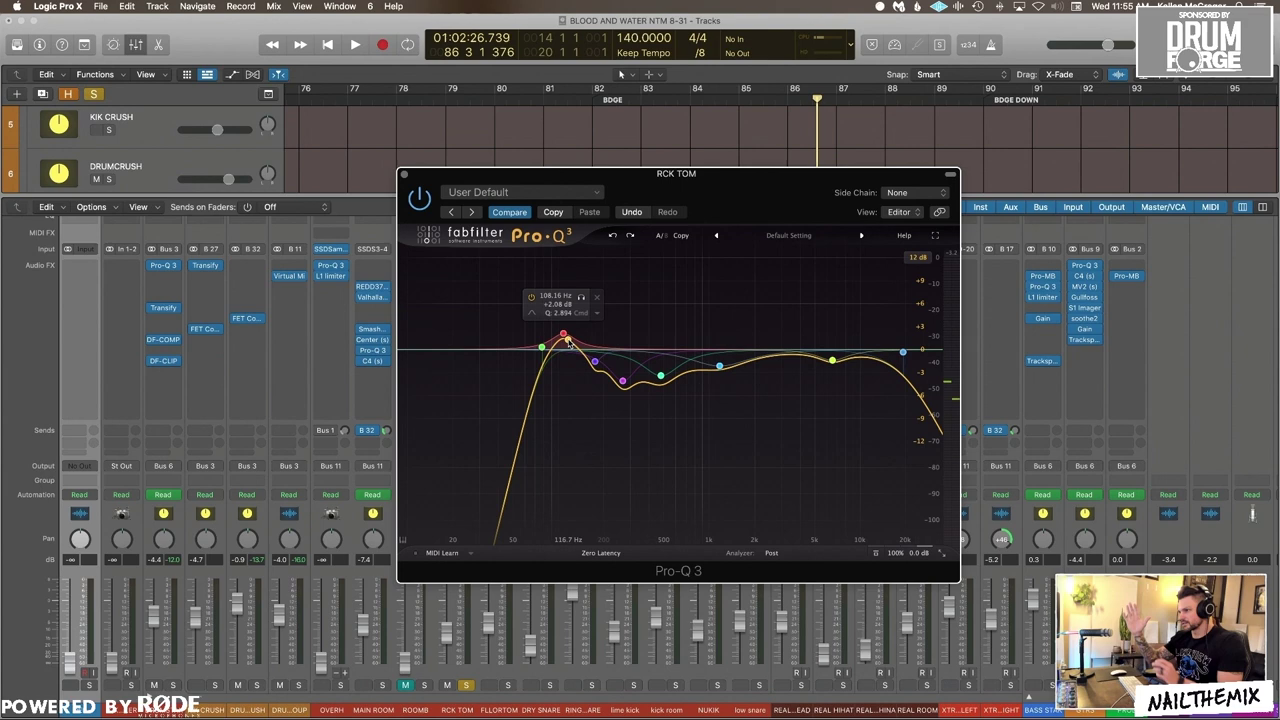
Step: Compare the tom fill with the 77.651 Hz low cut bypassed and active, leaving it active
key(space)
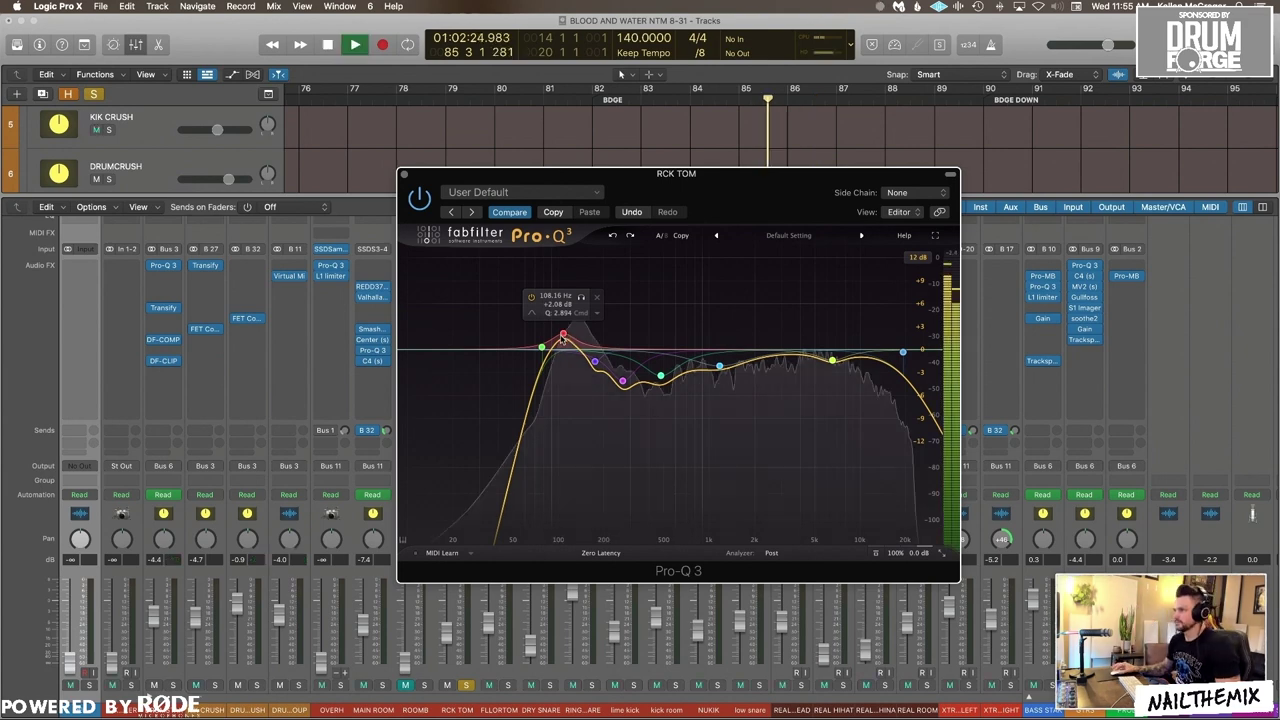
click(508, 312)
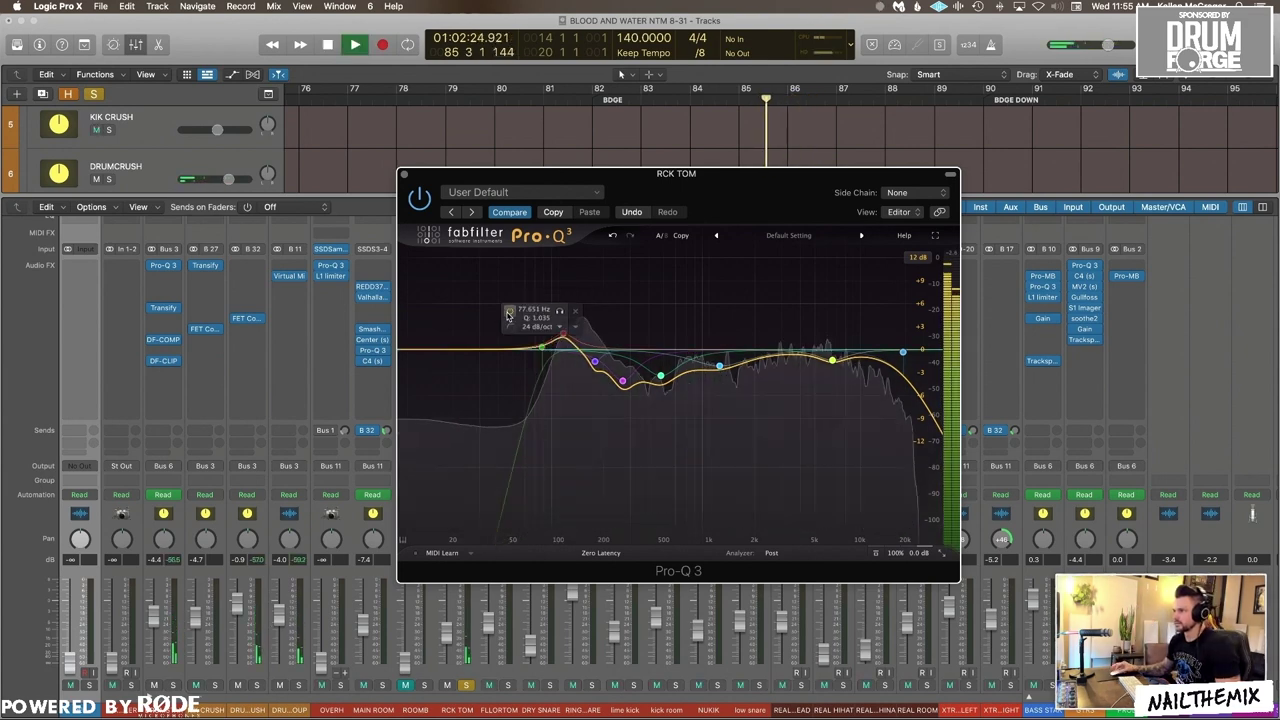
click(508, 312)
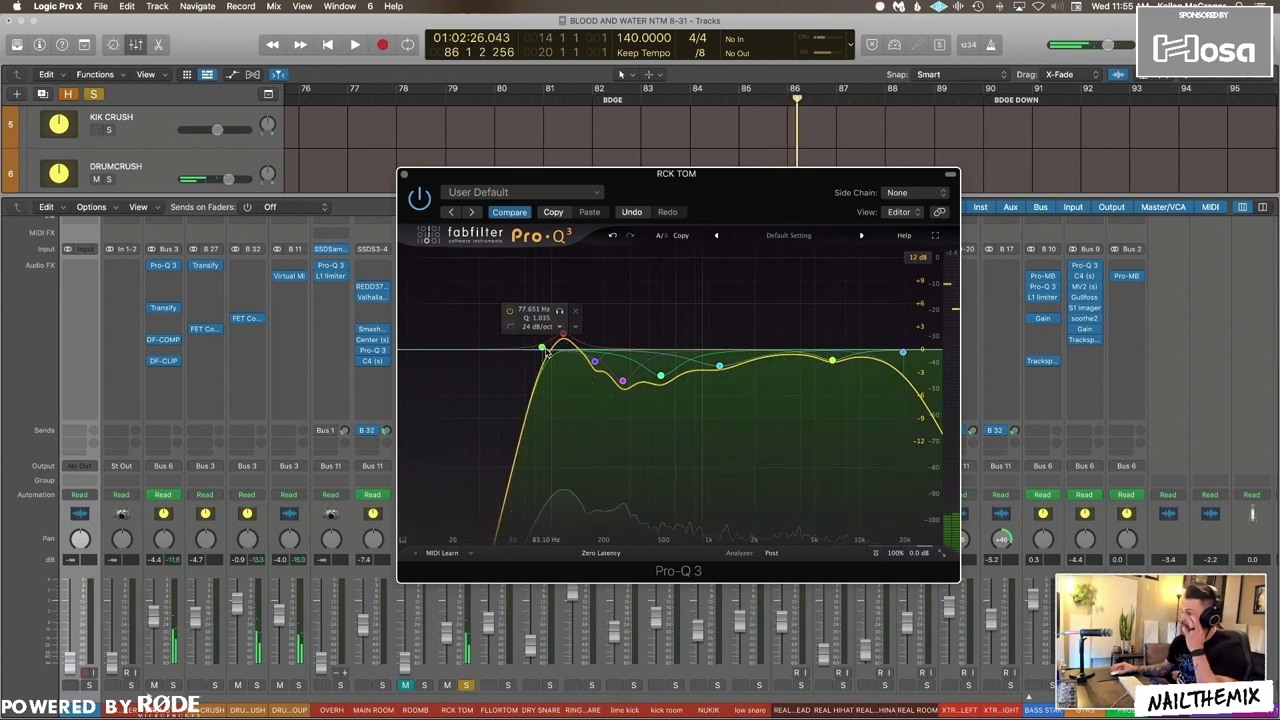
Step: Try a 96 dB/oct slope on the low cut band, audition the tom fill, and undo the slope change
click(541, 348)
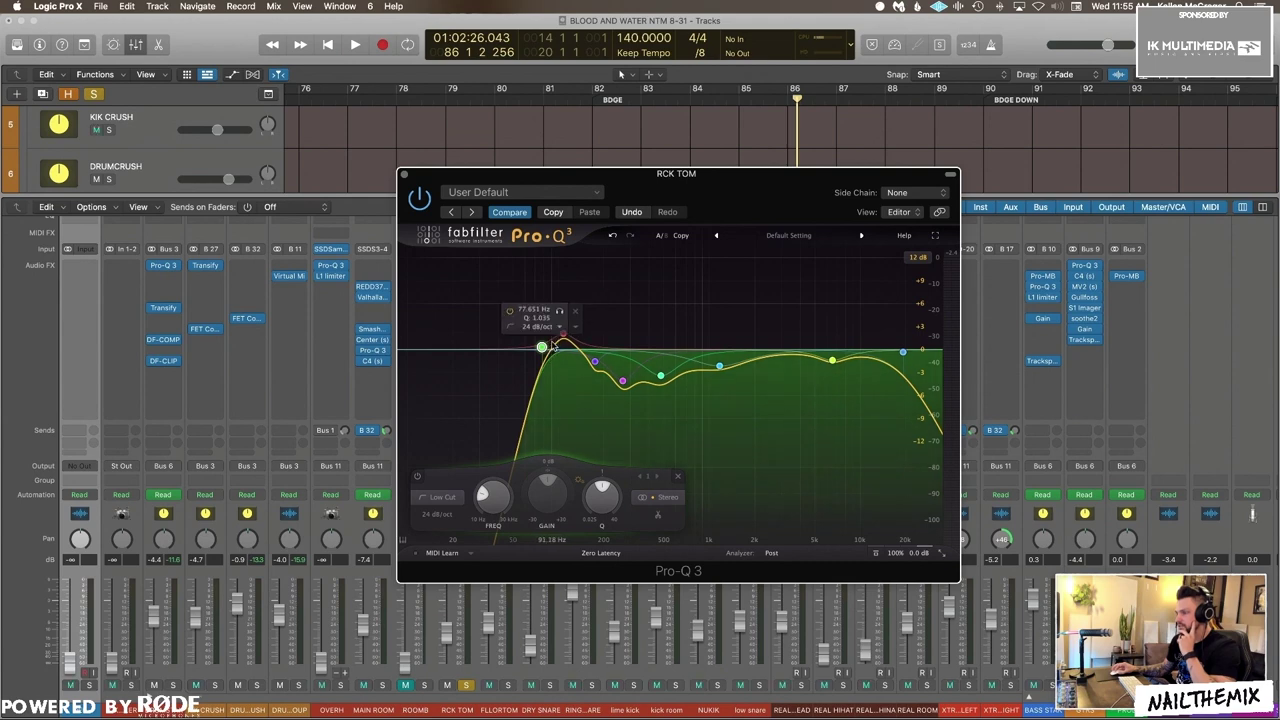
click(443, 515)
click(455, 607)
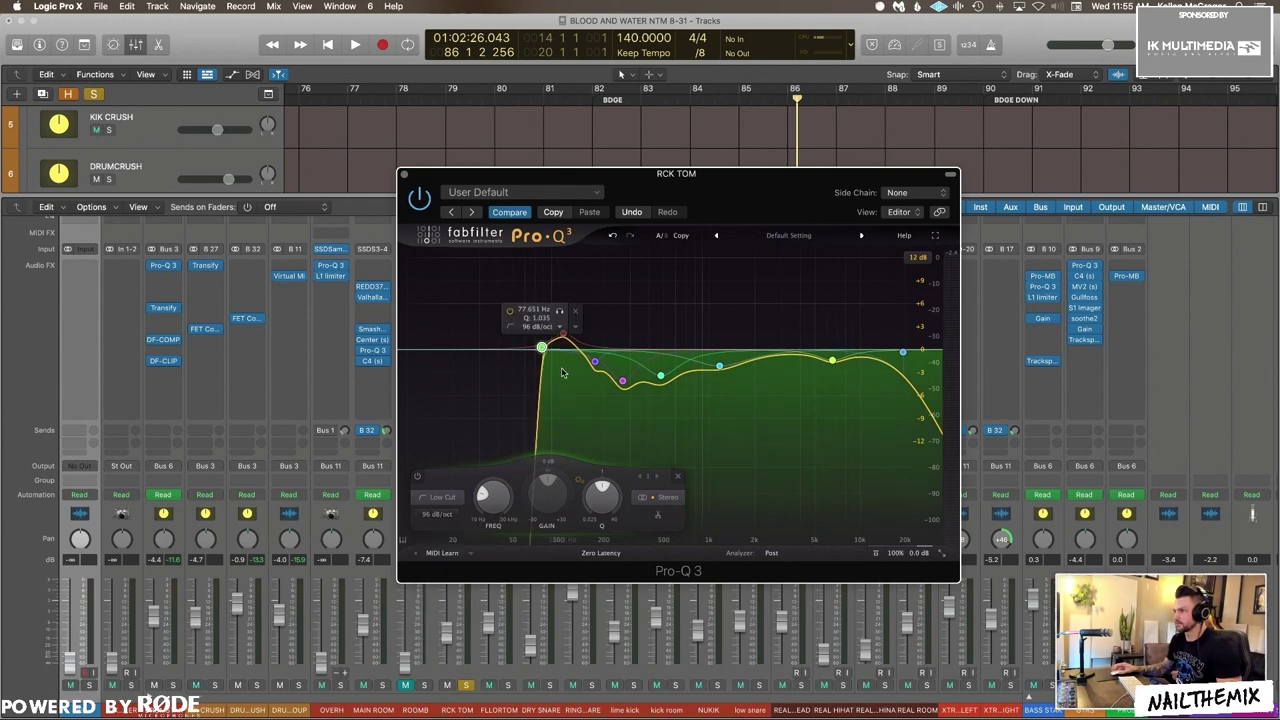
key(space)
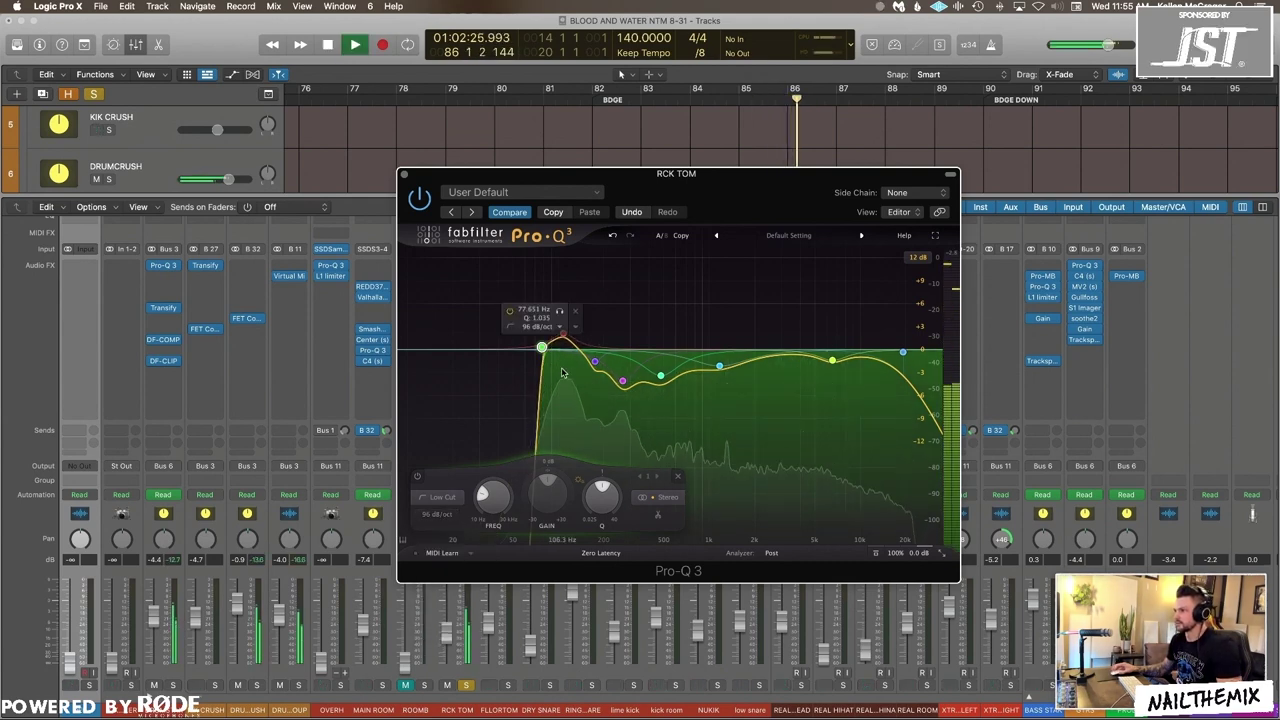
key(space)
click(448, 517)
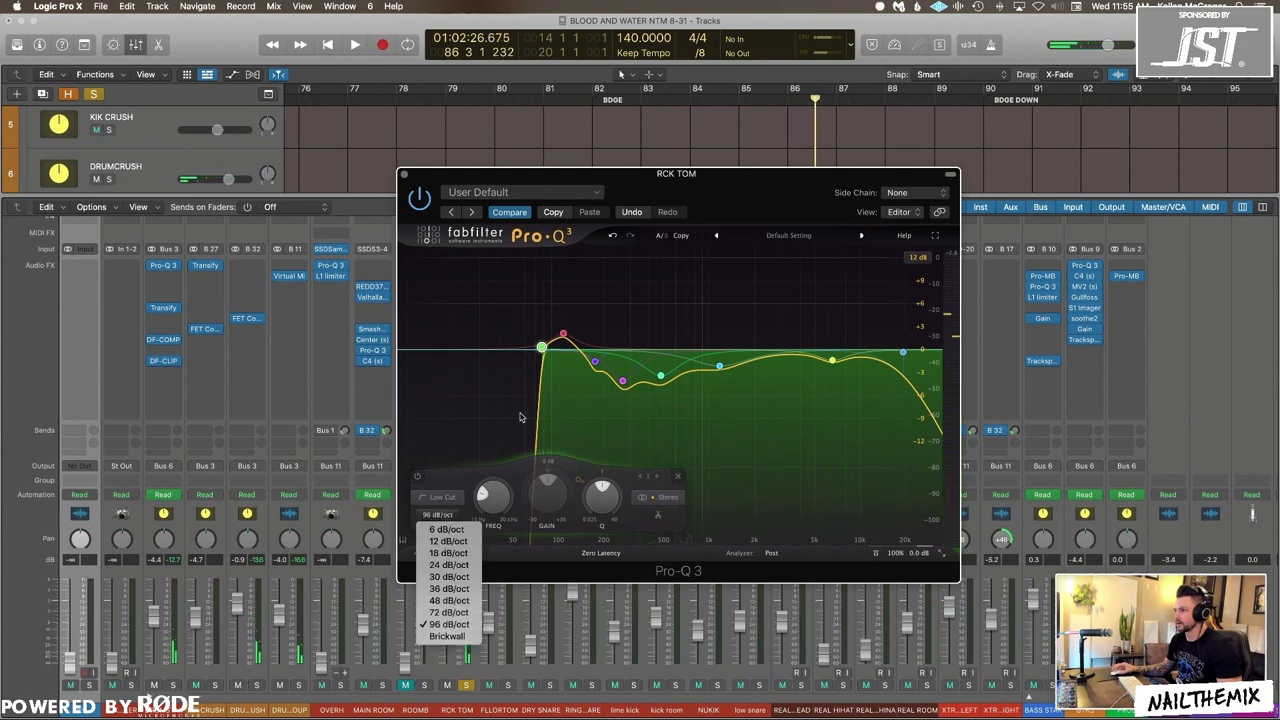
click(623, 247)
click(613, 236)
Step: Replay the tom fill with the low cut at 24 dB/oct, compare it with the band bypassed, and re-enable the band
key(space)
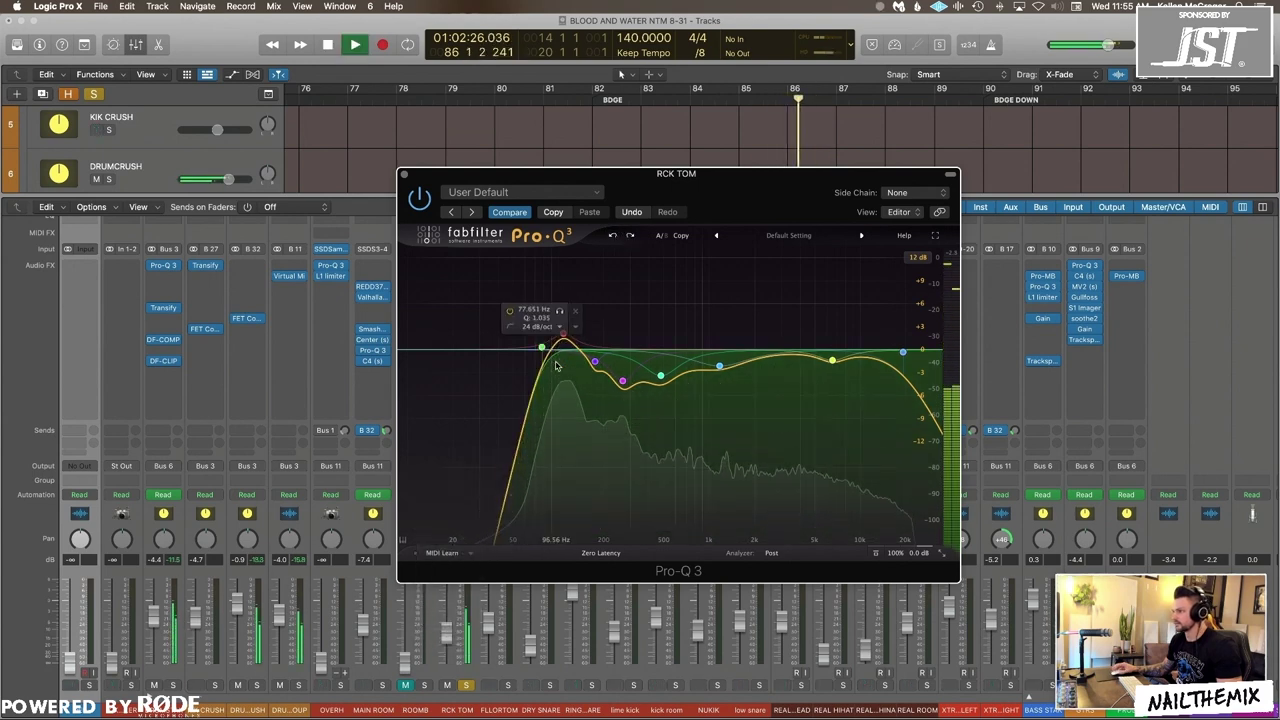
key(space)
click(508, 311)
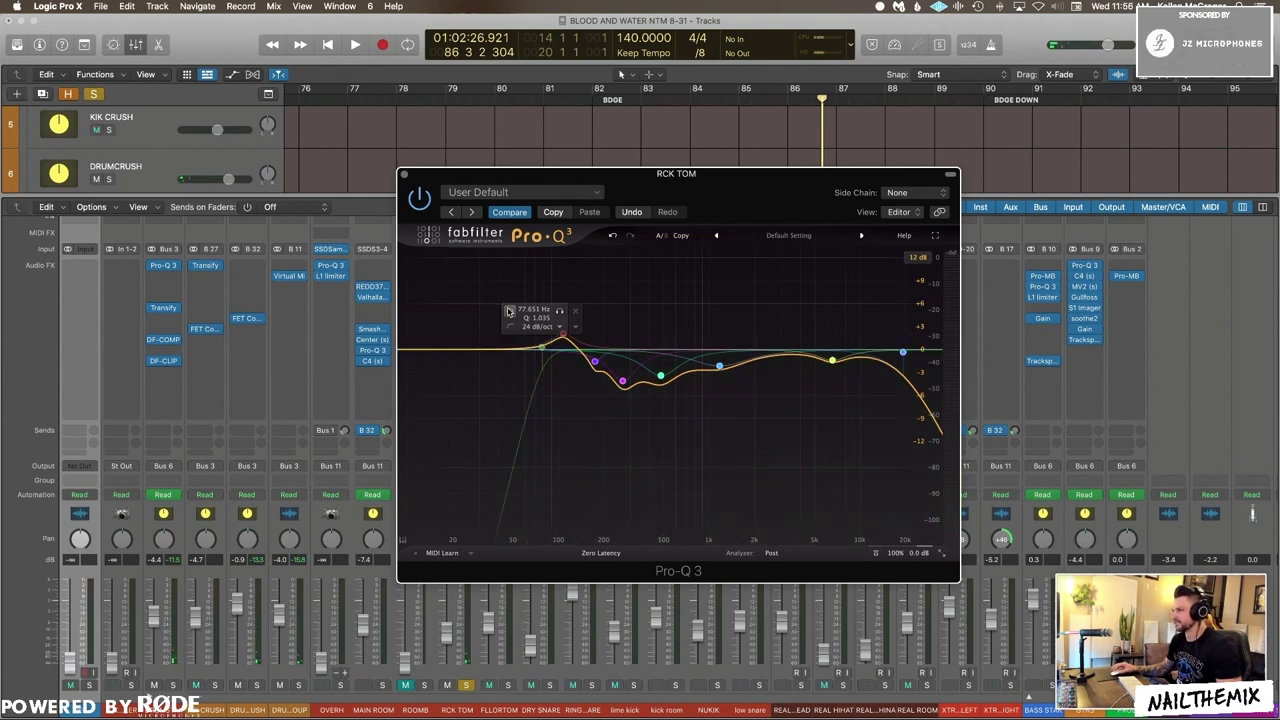
key(space)
click(508, 311)
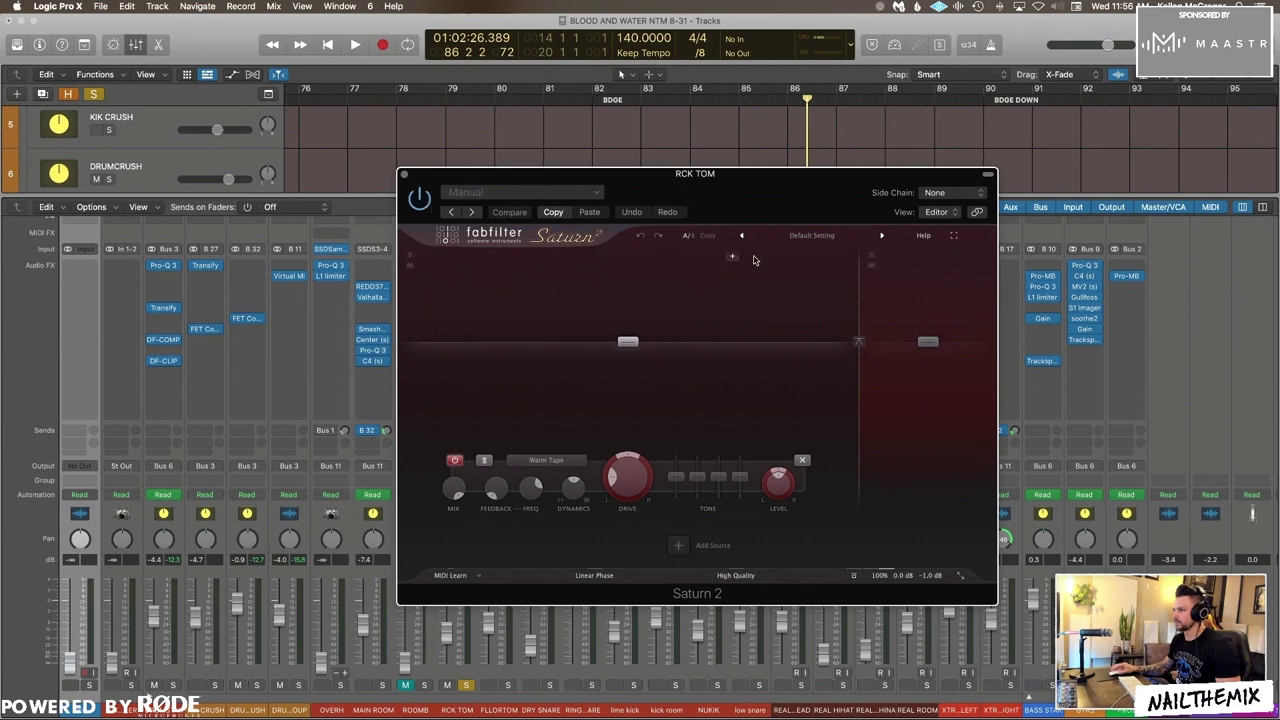
Step: Compare the tom fill with Saturn 2's high band soloed and unsoloed, and select that band to audition its Warm Tape drive
click(871, 255)
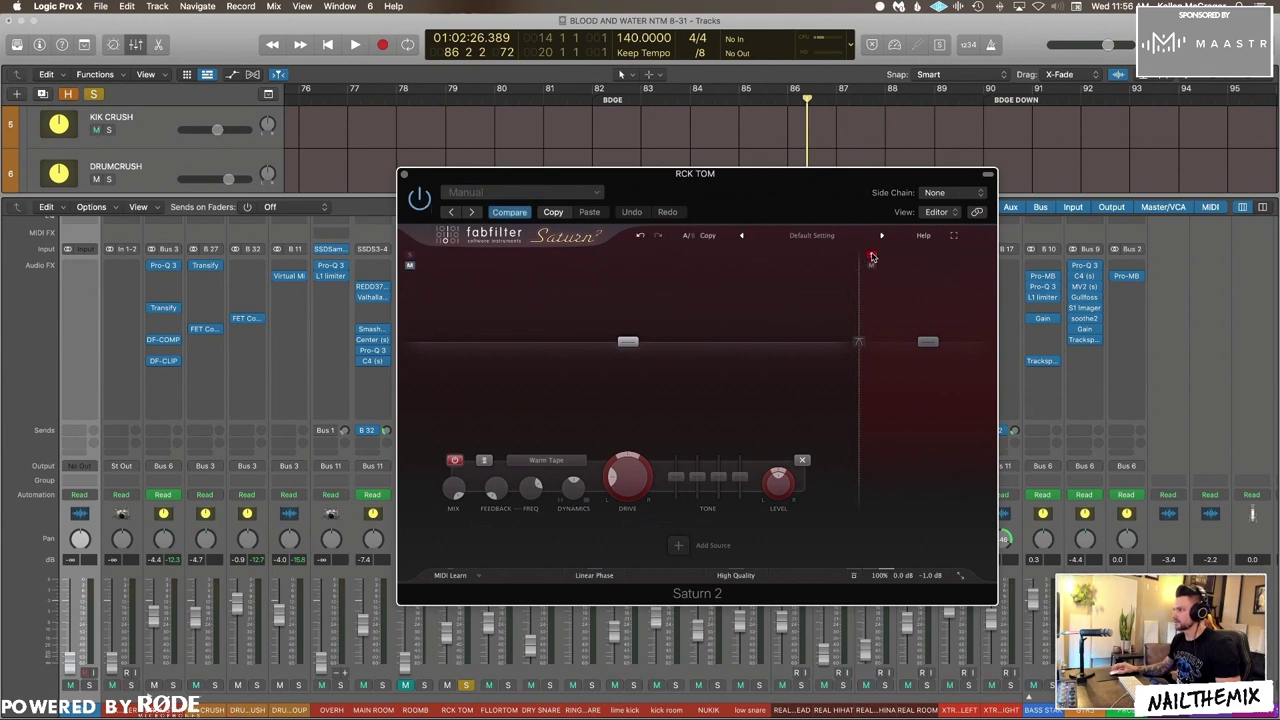
key(space)
click(872, 256)
click(908, 390)
key(space)
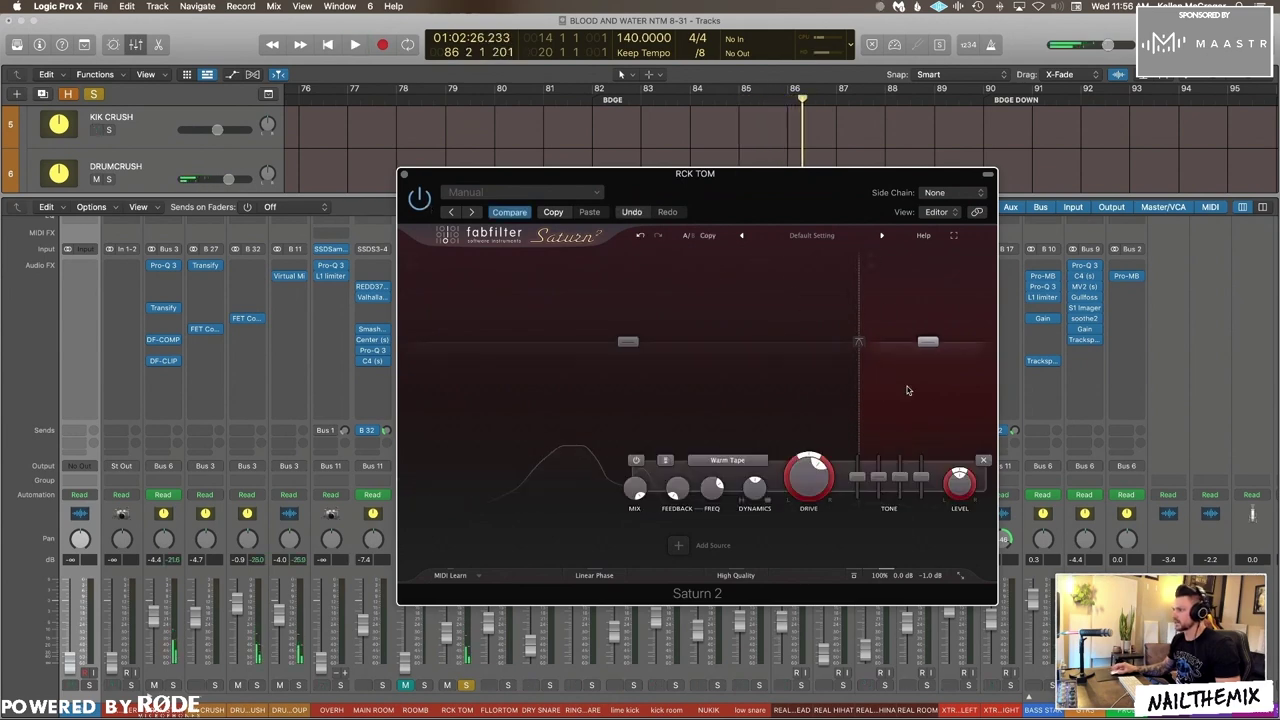
key(space)
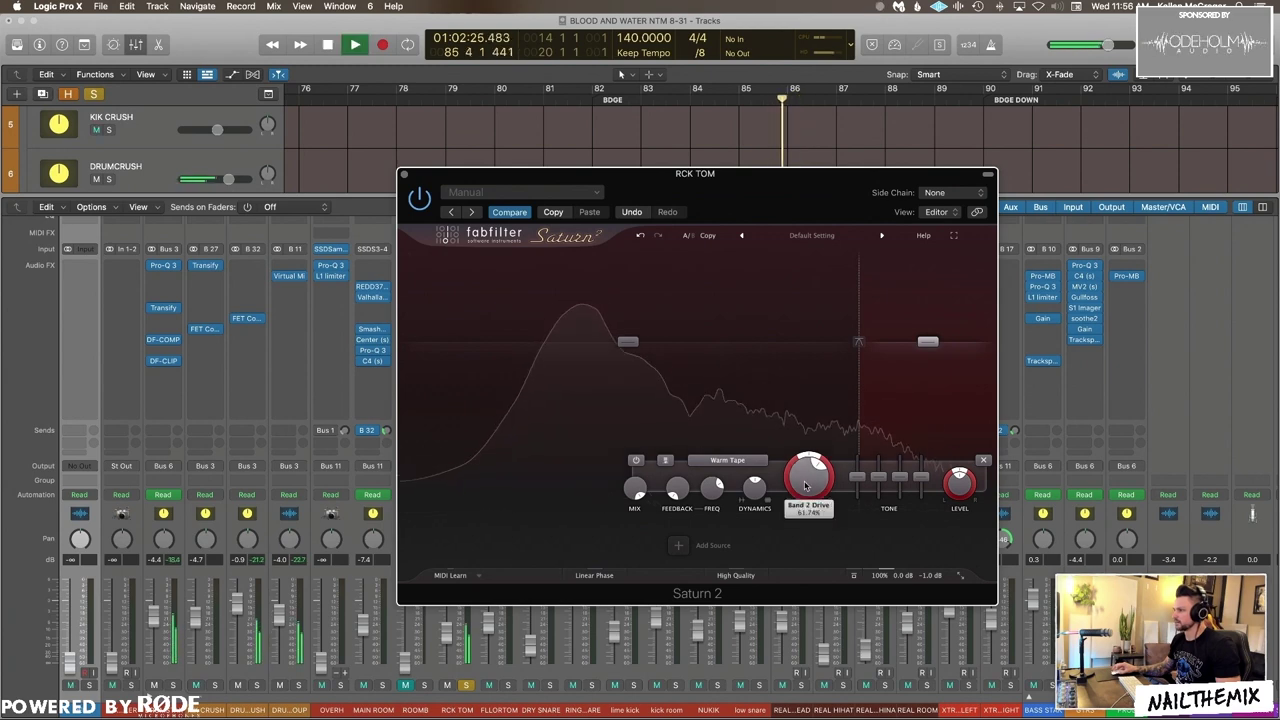
Step: Try a Band 2 Drive of 92.47% on Saturn 2's high band, audition the tom fill, and undo the drive change
key(space)
drag(820, 466, 824, 438)
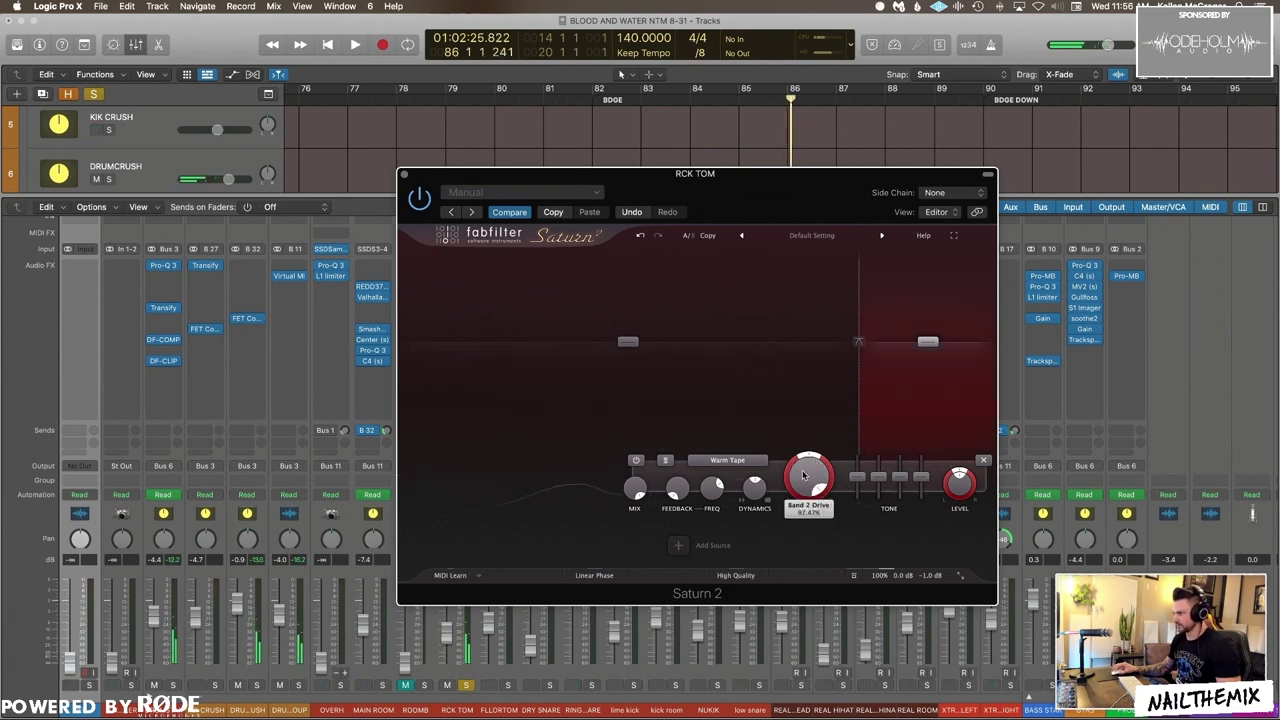
key(space)
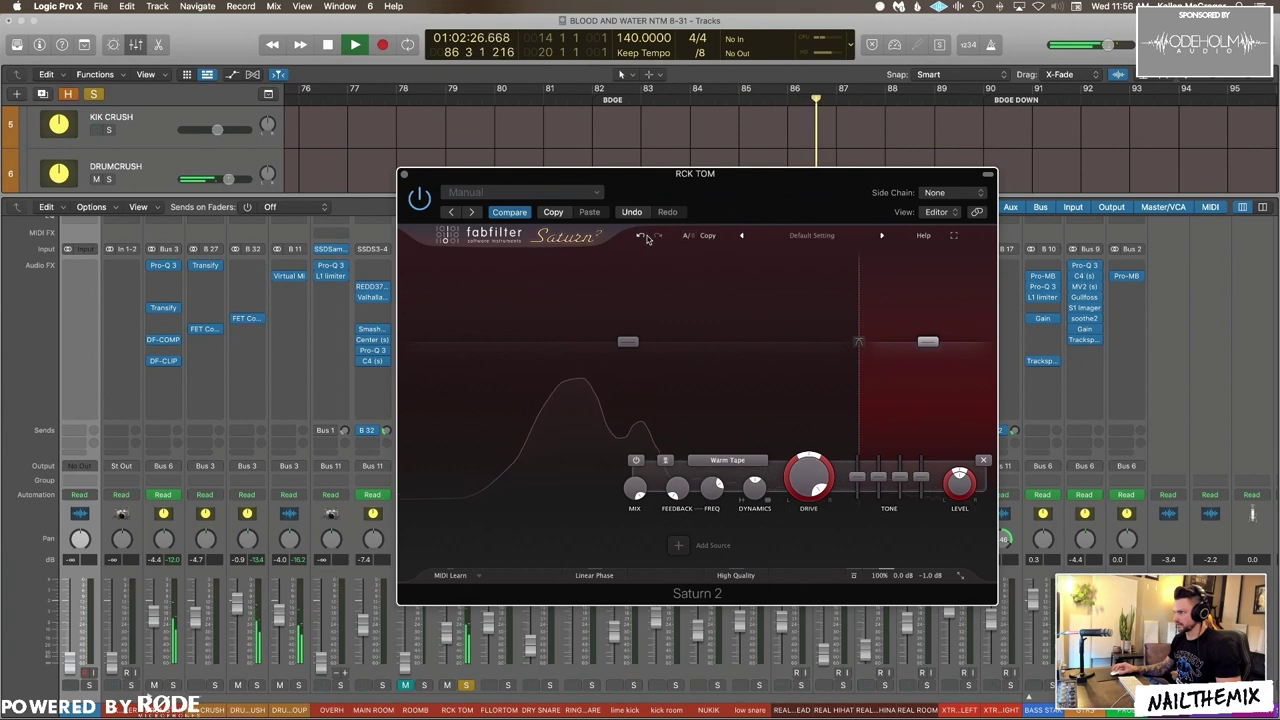
key(space)
key(space)
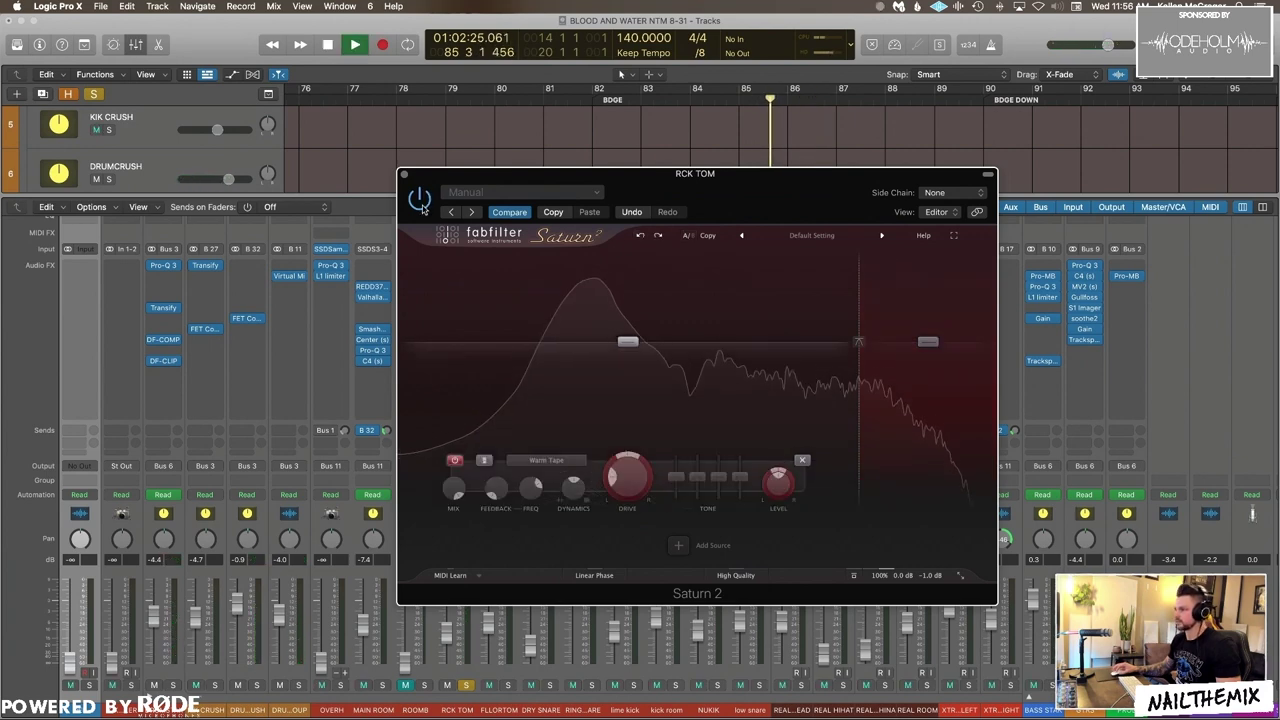
Step: Compare the tom fill with Saturn 2 bypassed and active, and close the plug-in
key(space)
click(855, 577)
key(space)
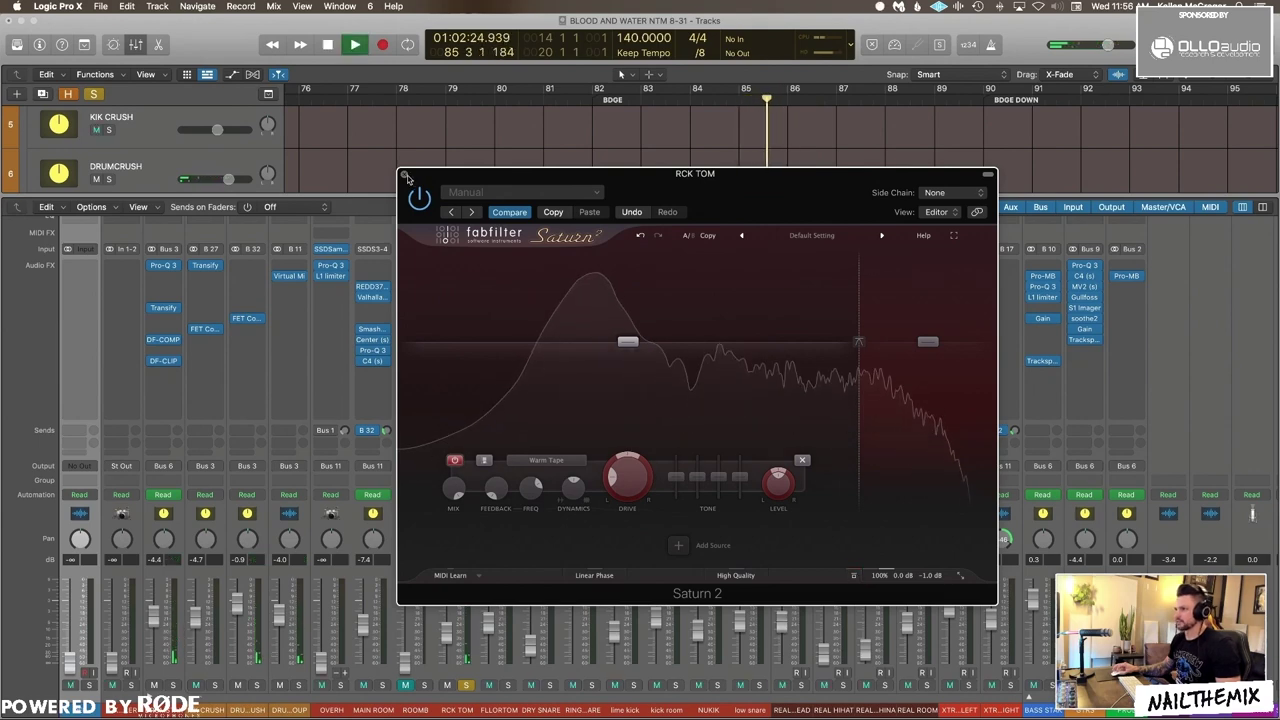
click(405, 176)
key(space)
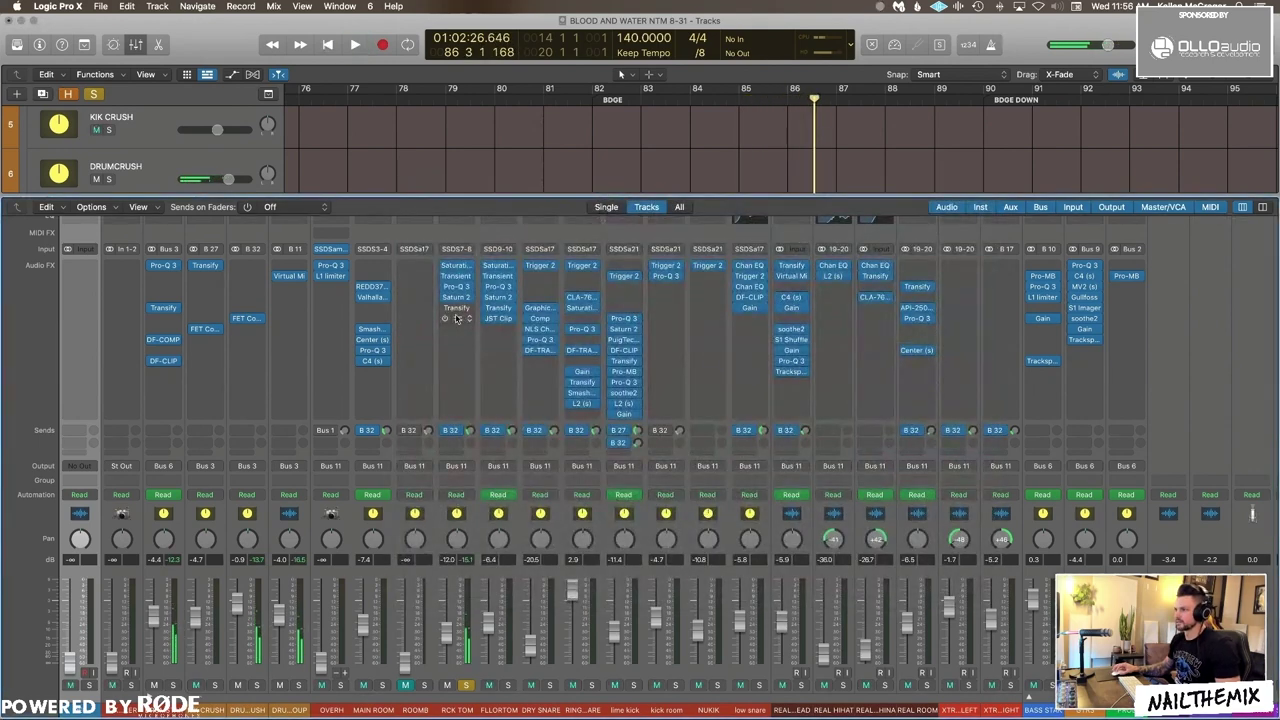
Step: Enable Transify on RCK TOM, compare the tom fill with its processing out and in, leave it in, and close it
click(457, 309)
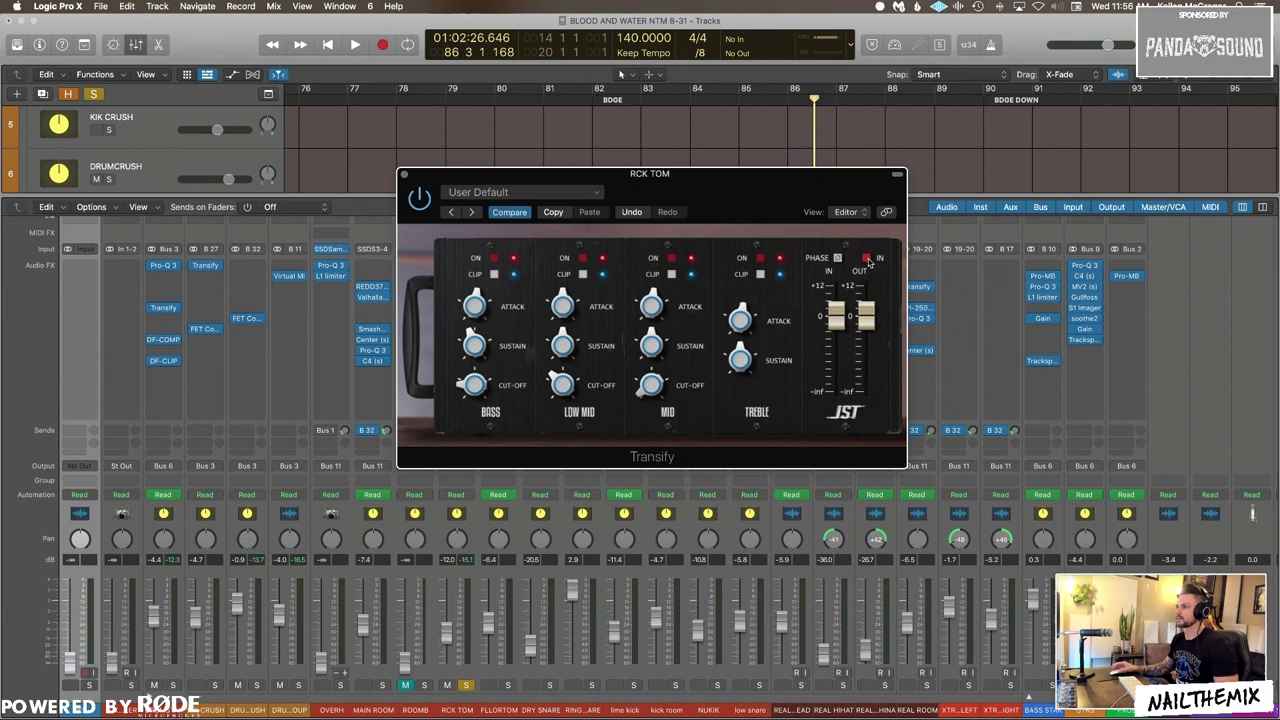
key(space)
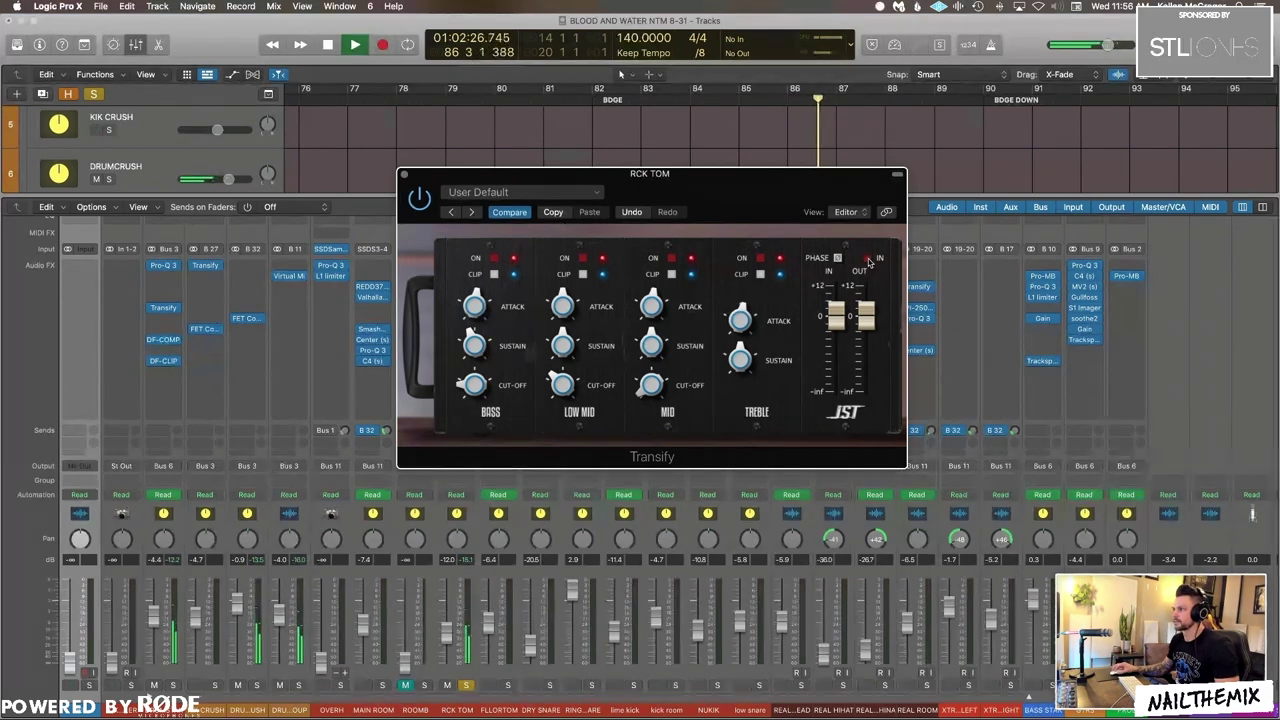
key(space)
click(867, 259)
key(space)
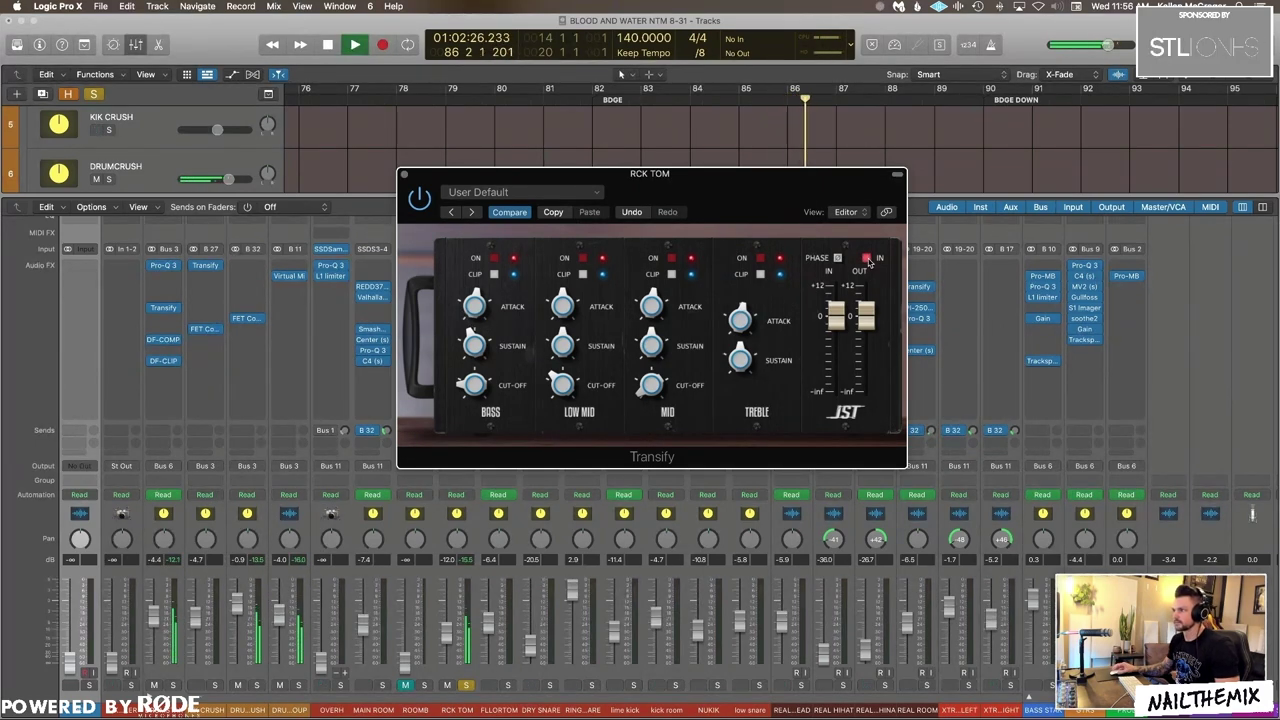
key(space)
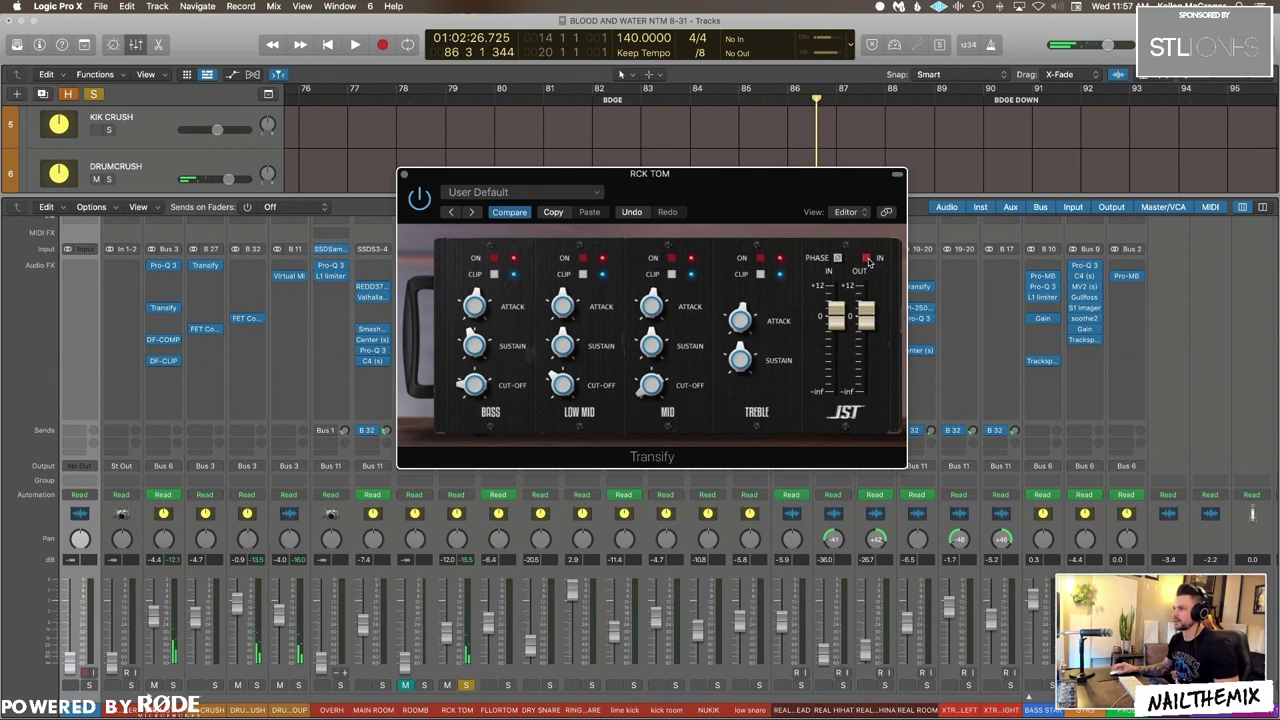
key(space)
click(867, 259)
key(space)
key(space)
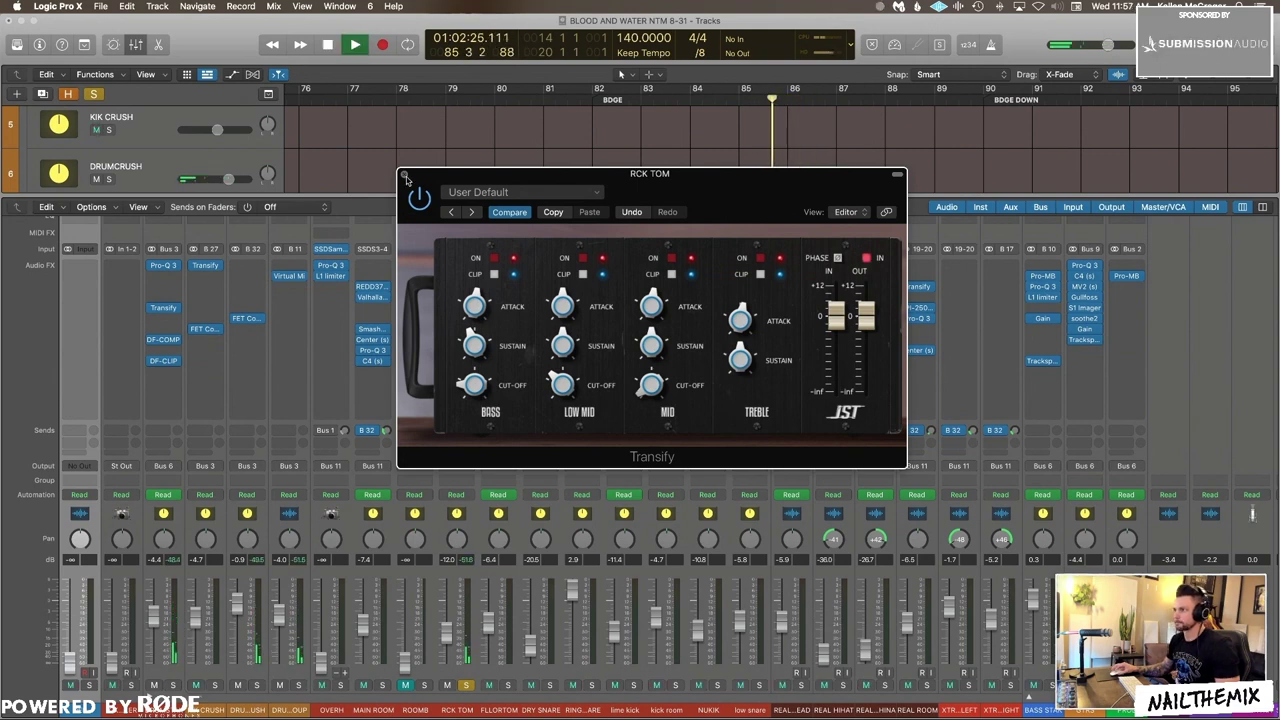
click(404, 176)
key(space)
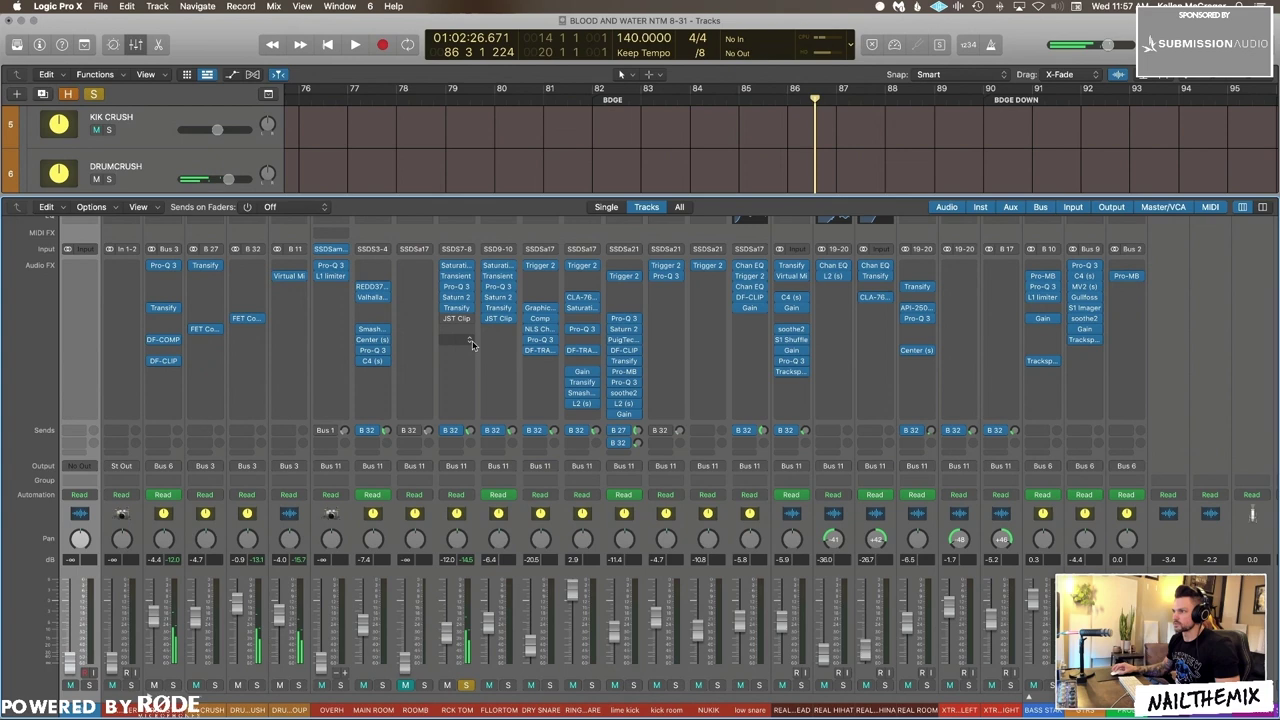
Step: Enable JST Clip on RCK TOM and compare the tom fill with the clipper's power off and on
click(455, 320)
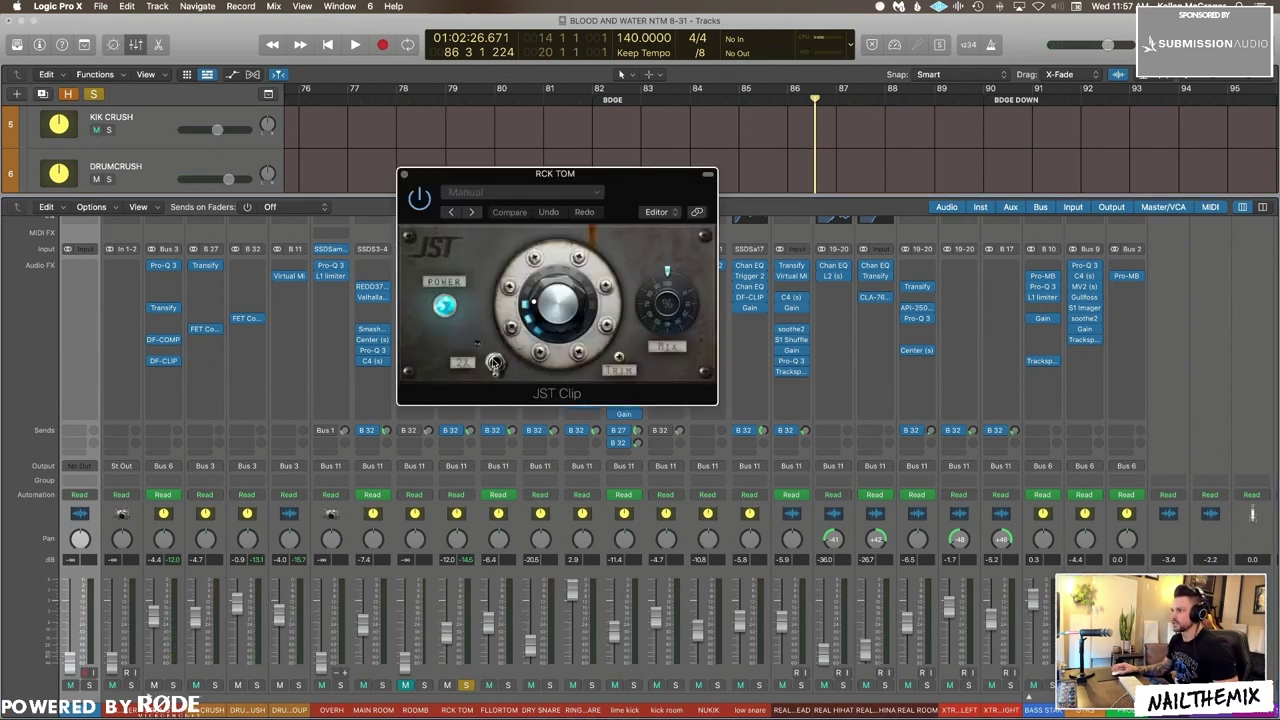
click(445, 306)
key(space)
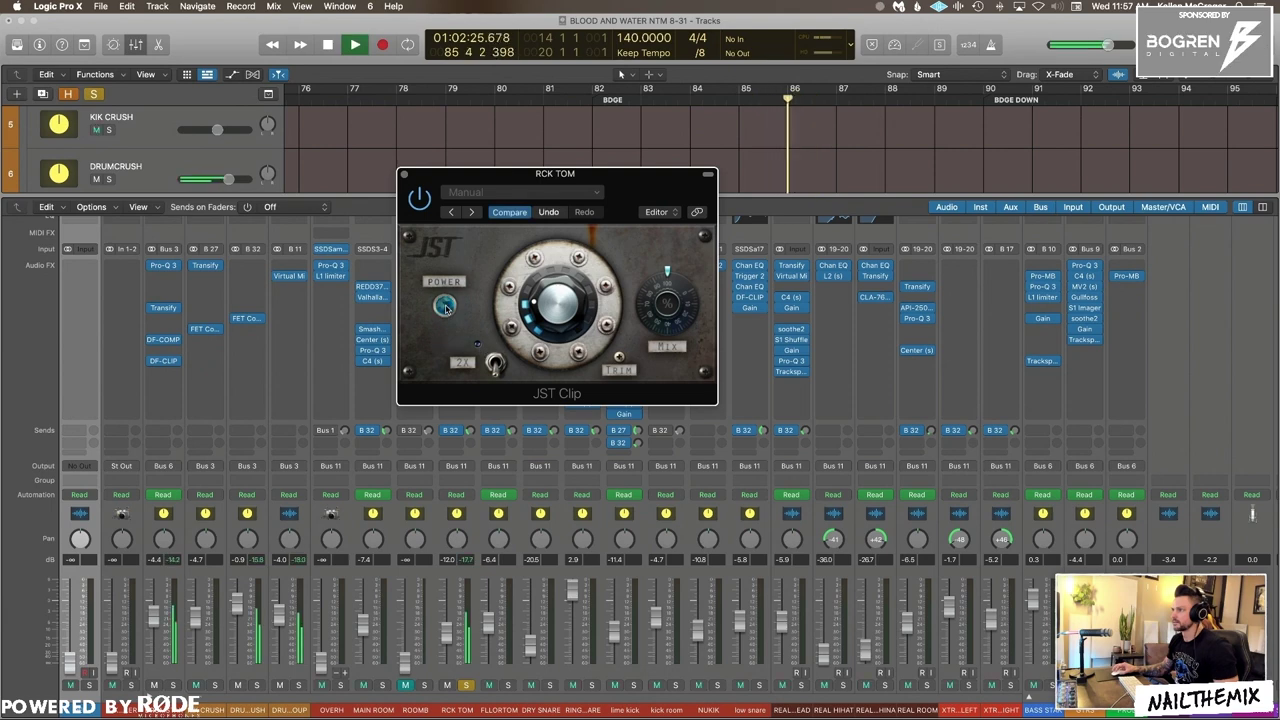
click(445, 306)
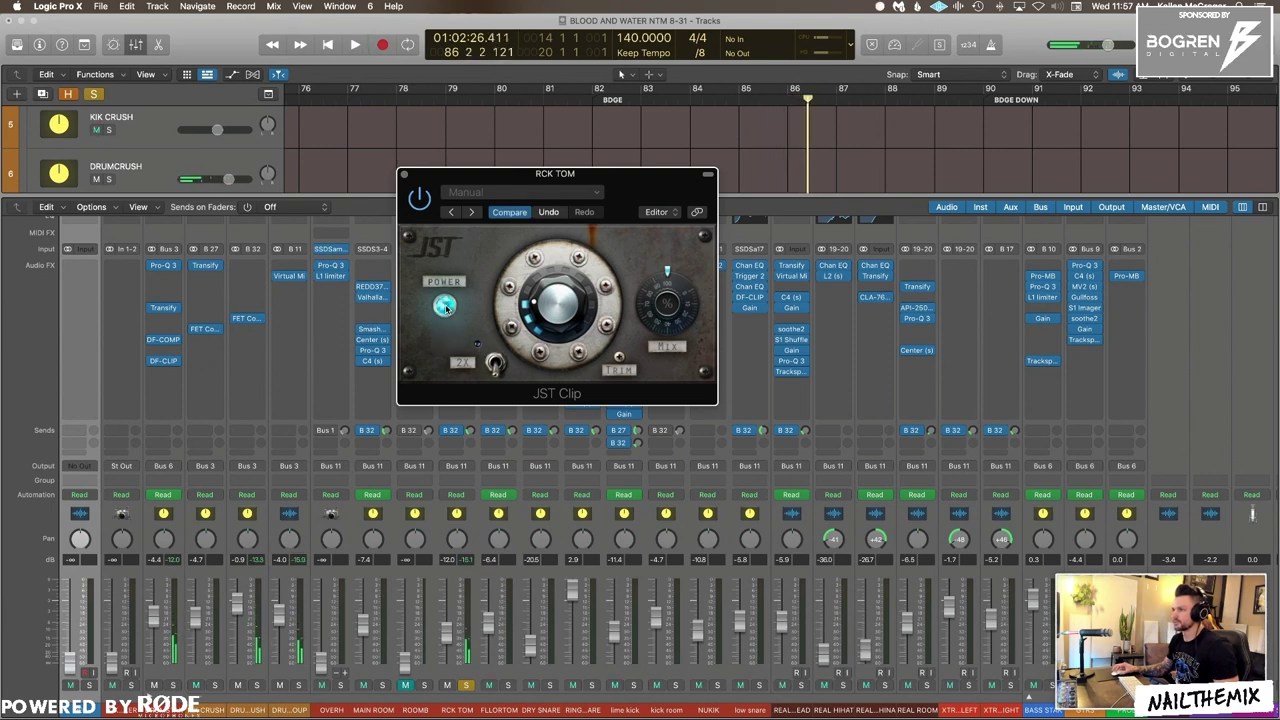
key(space)
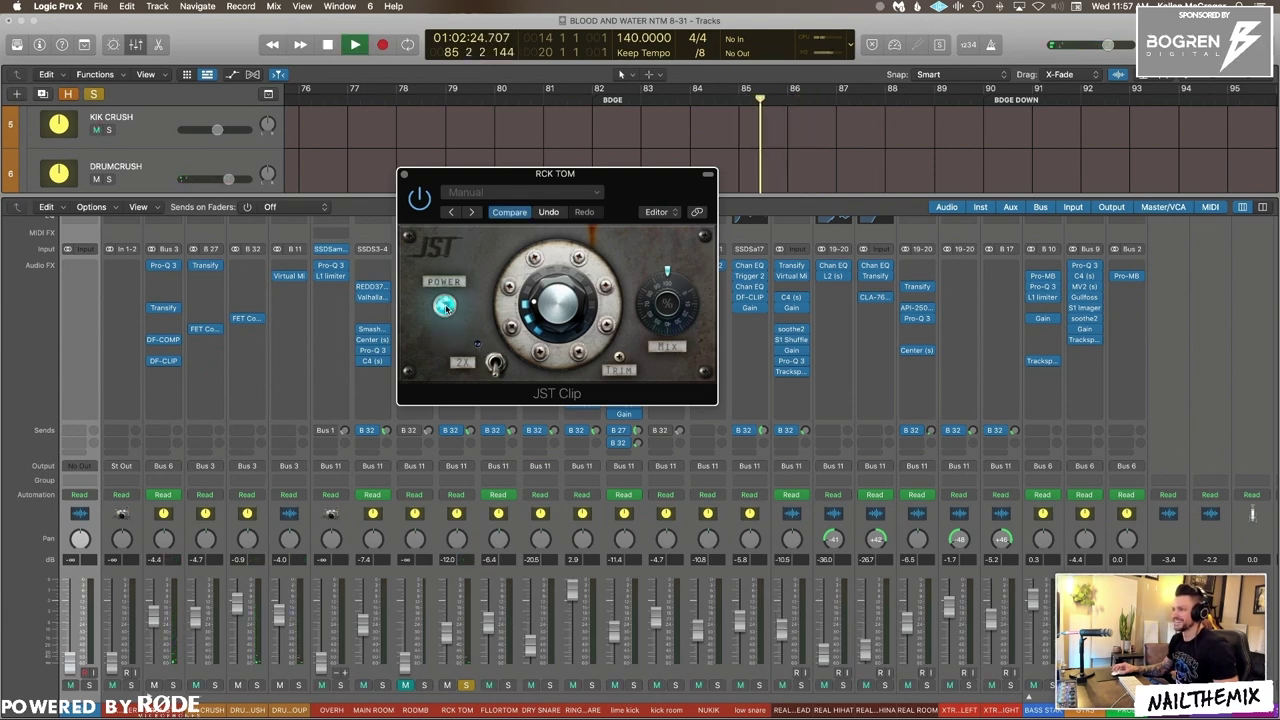
key(space)
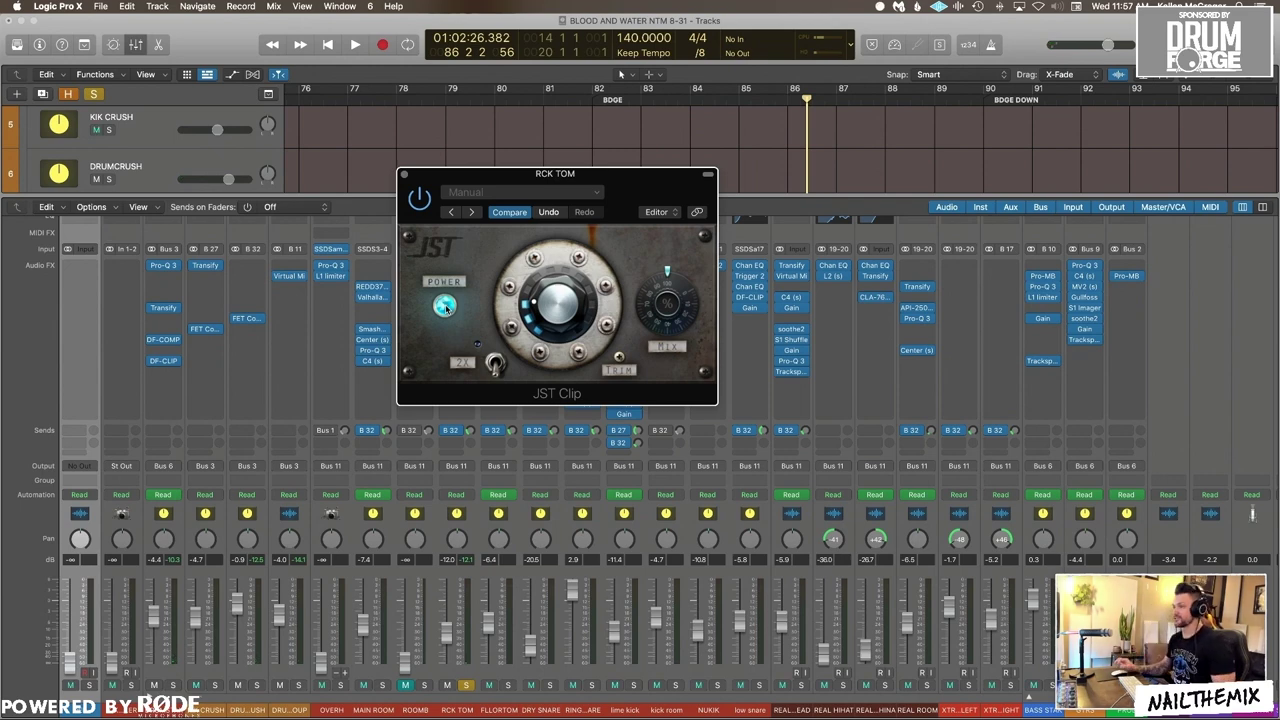
Step: Repeat the JST Clip on/off comparison on the tom fill, leave the clipper powered on, and close it
key(space)
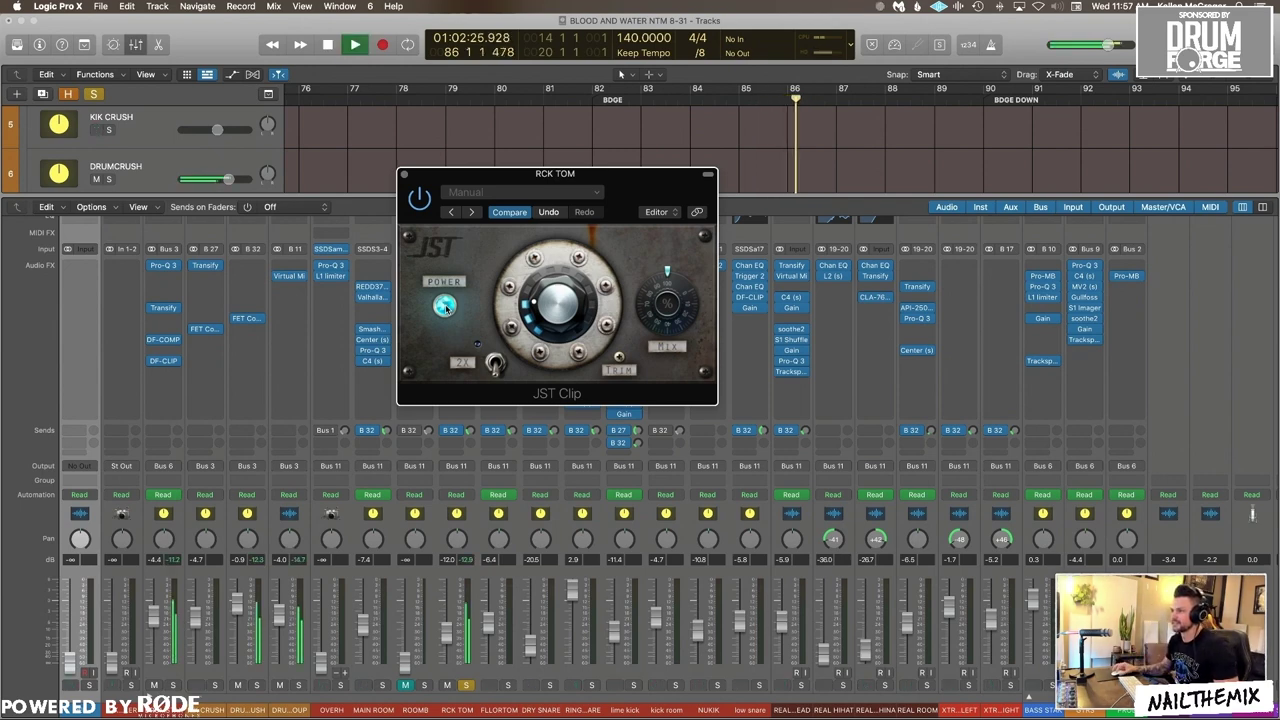
click(446, 307)
key(space)
key(space)
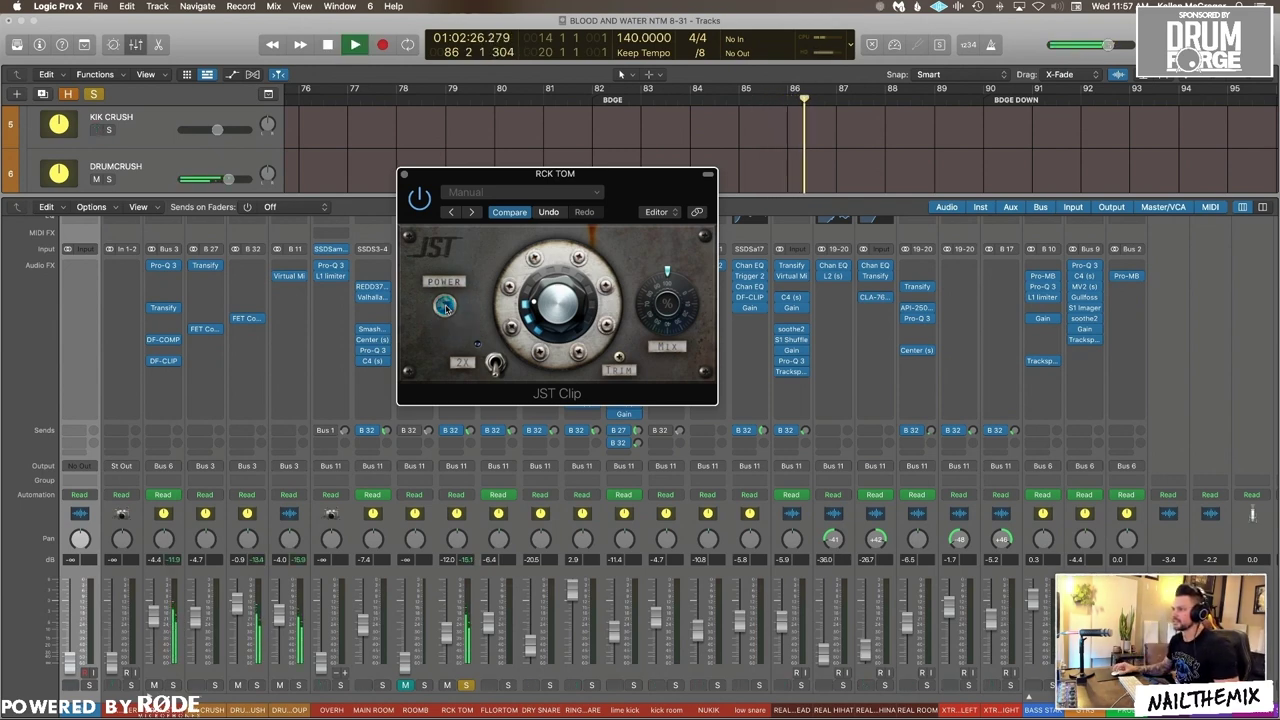
key(space)
click(446, 307)
key(super+w)
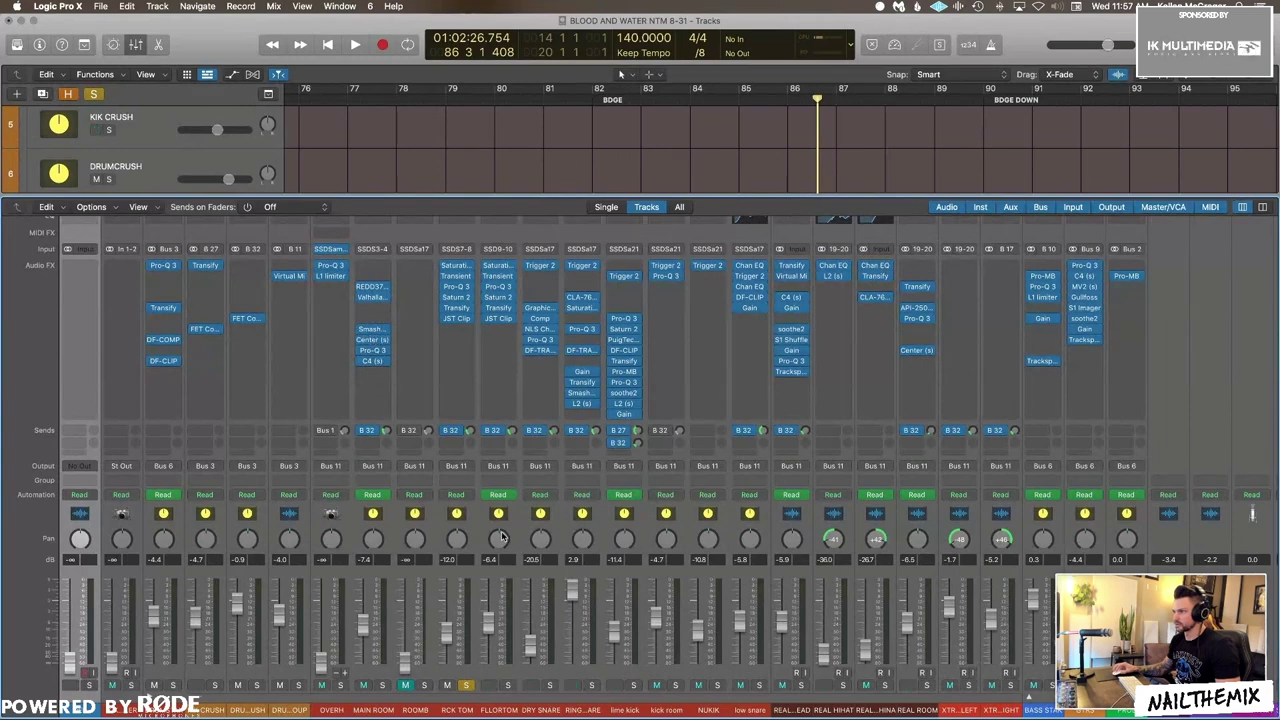
Step: Check the rack tom's microphone routing destination in the SSDSampler on OVERH, and close the sampler
click(331, 249)
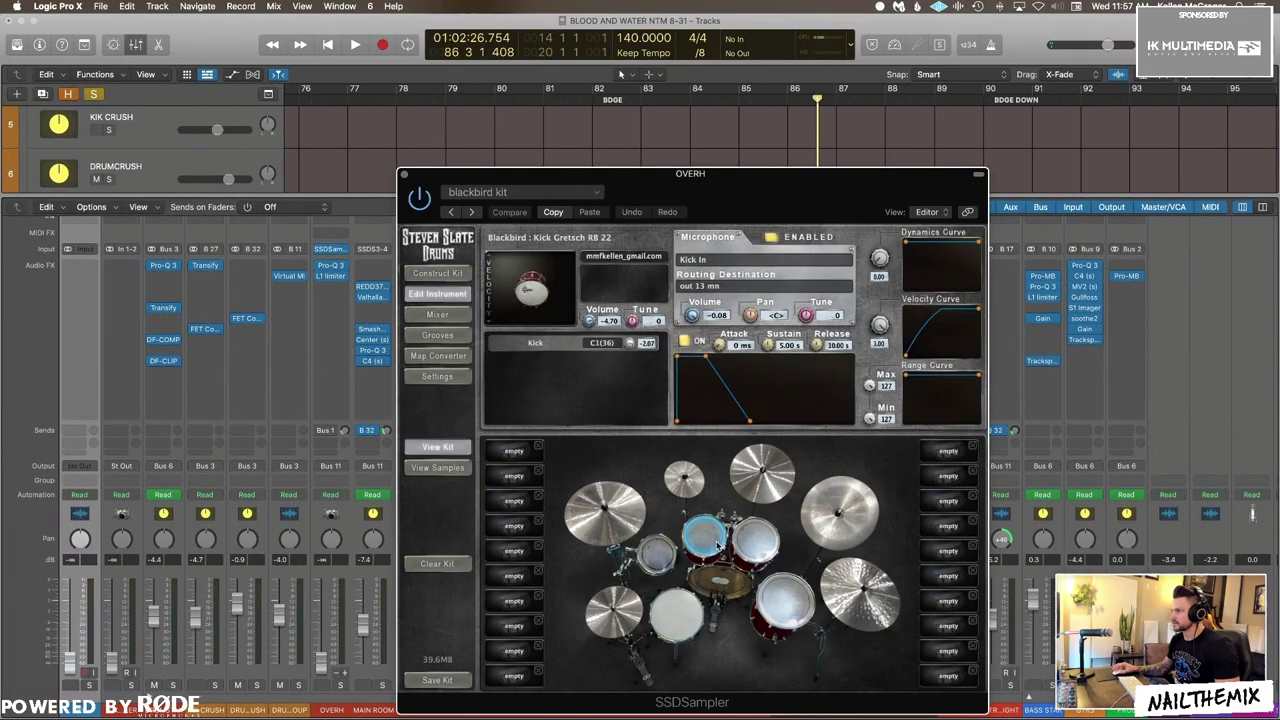
click(705, 535)
click(735, 286)
click(735, 287)
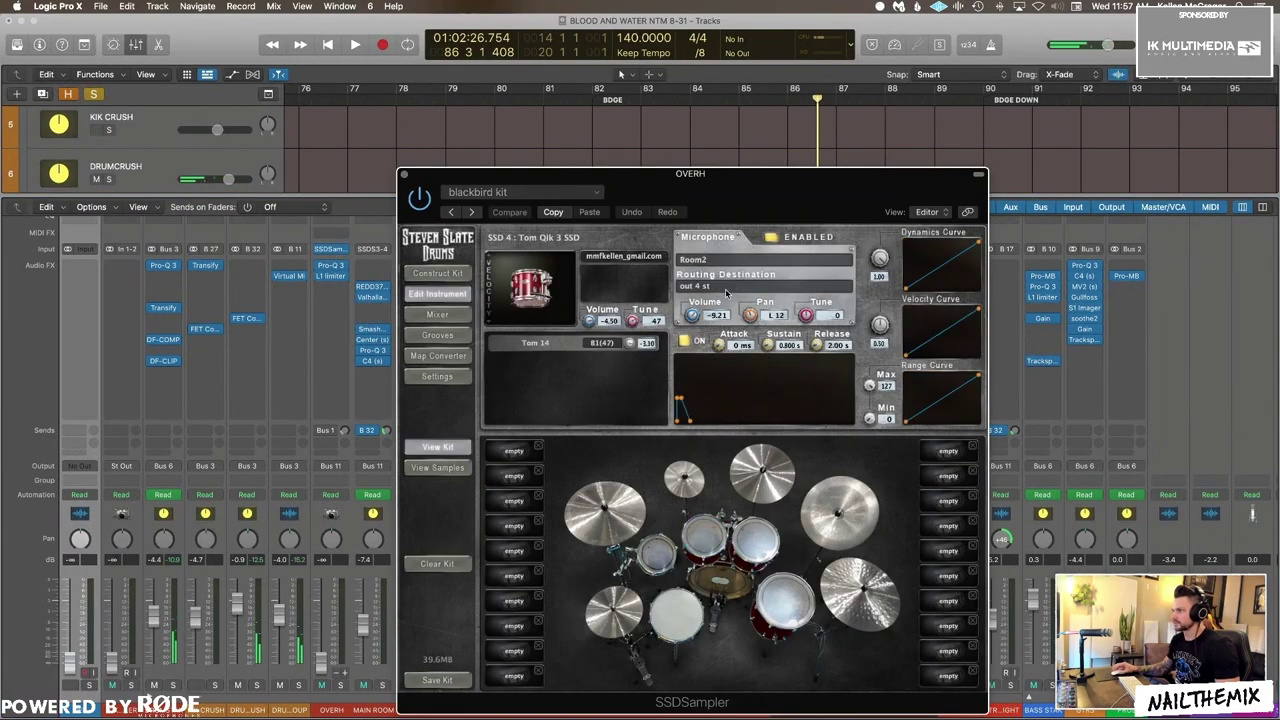
key(super+w)
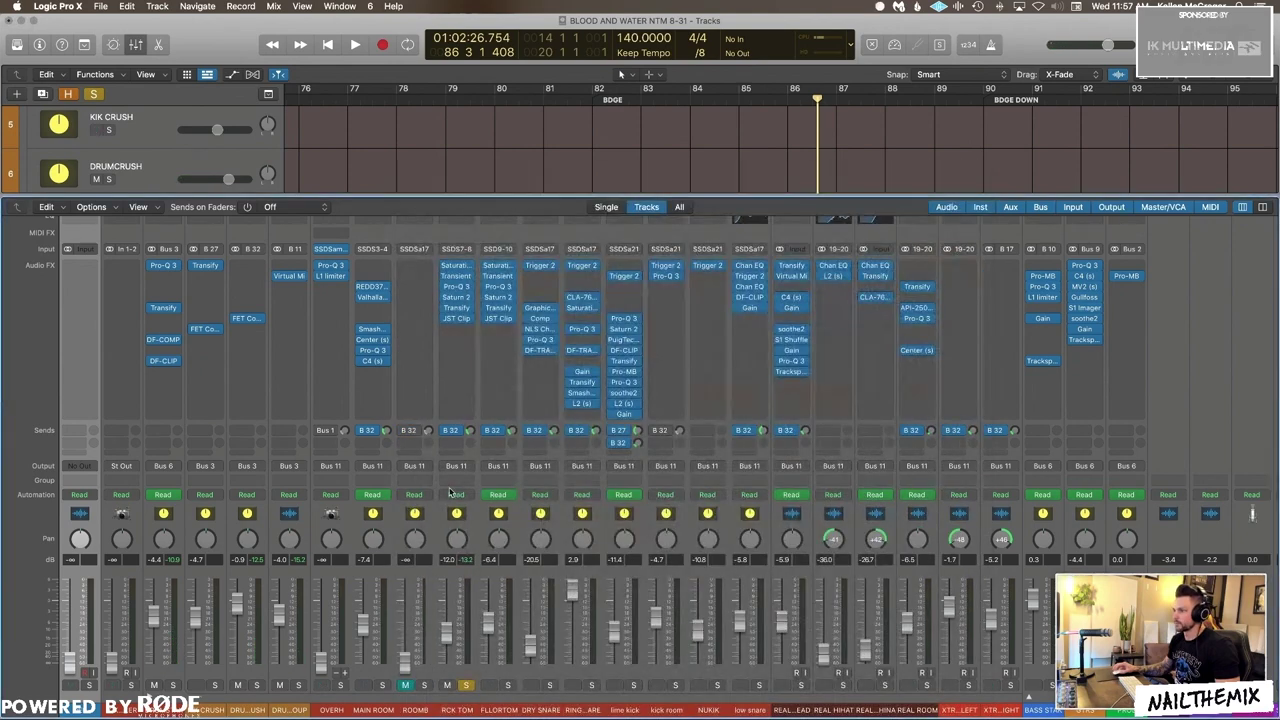
Step: Move the solo from RCK TOM to FLLORTOM, bypass all of its plug-ins, and play the unprocessed floor tom
click(509, 686)
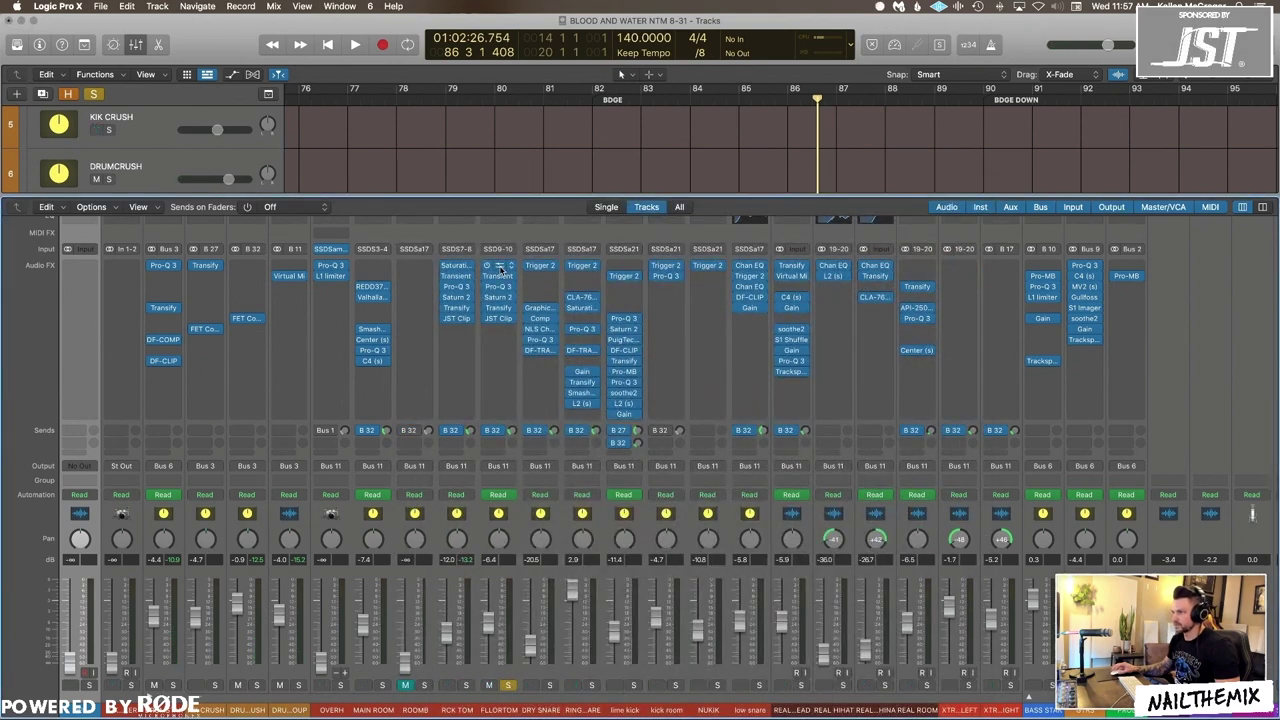
key(x)
key(x)
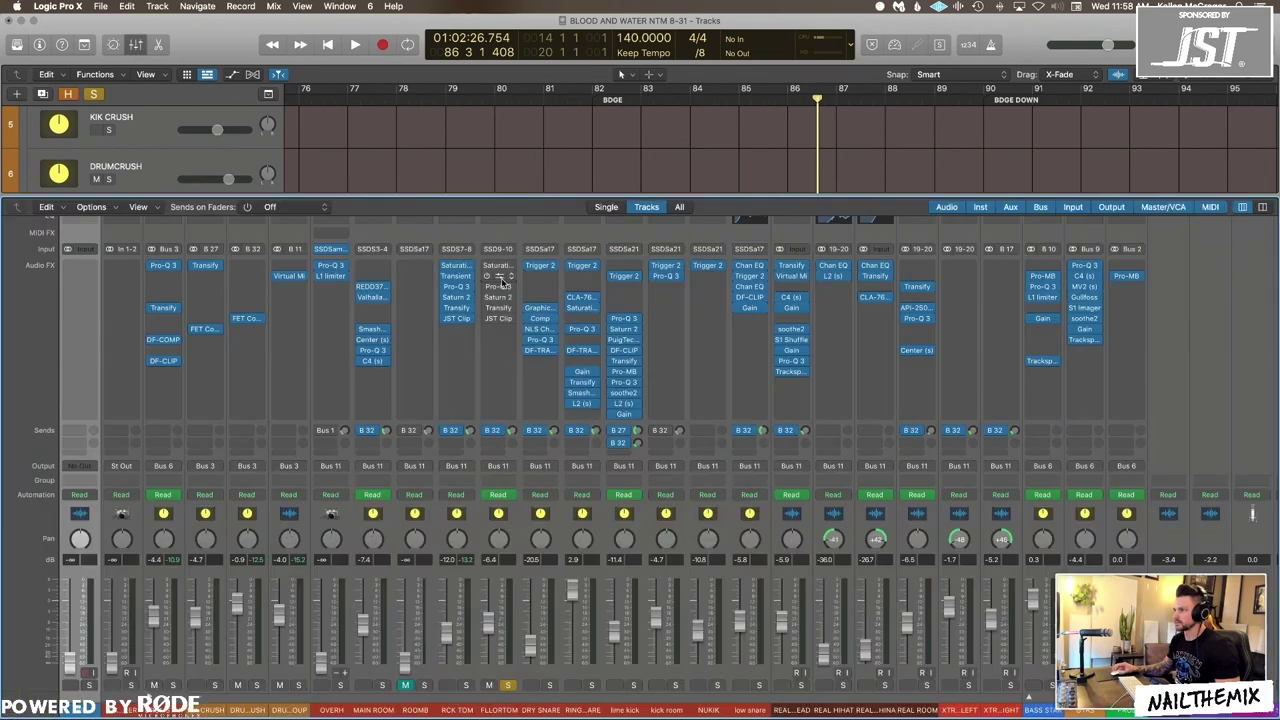
key(space)
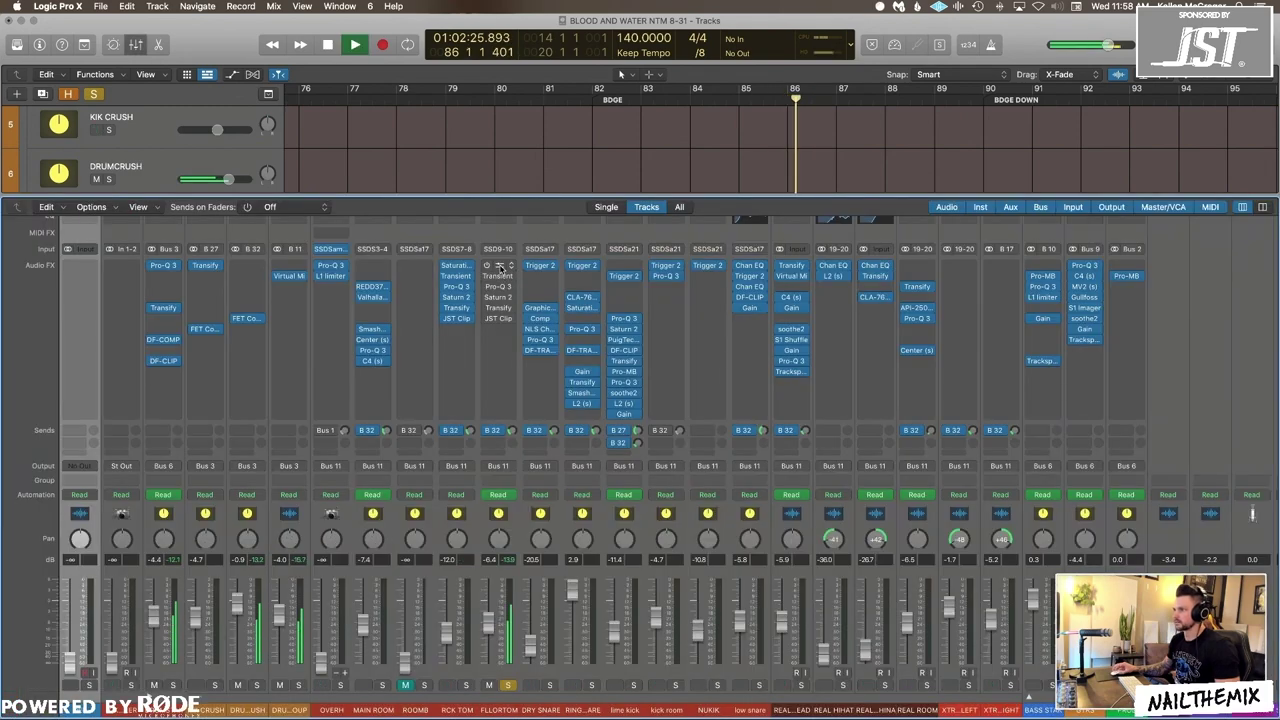
Step: Enable Softube's Saturation Knob on FLLORTOM, audition the floor tom through it, and close the plug-in
click(499, 266)
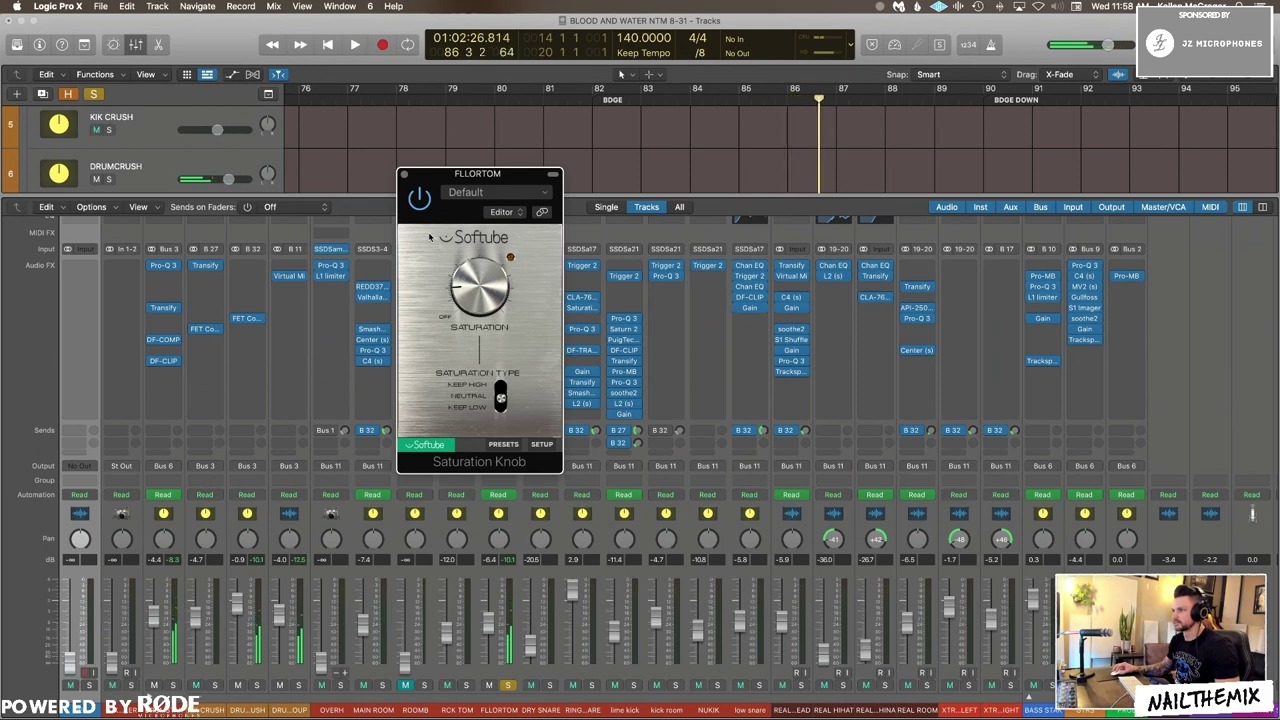
key(space)
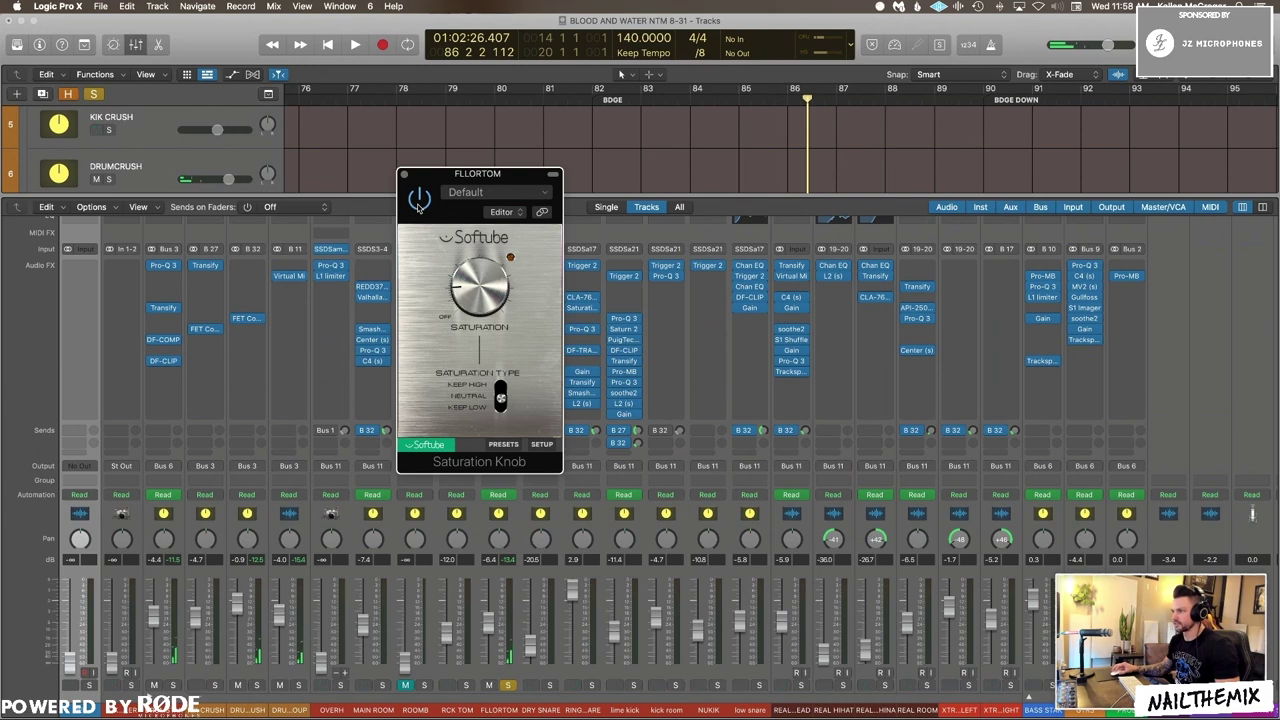
key(space)
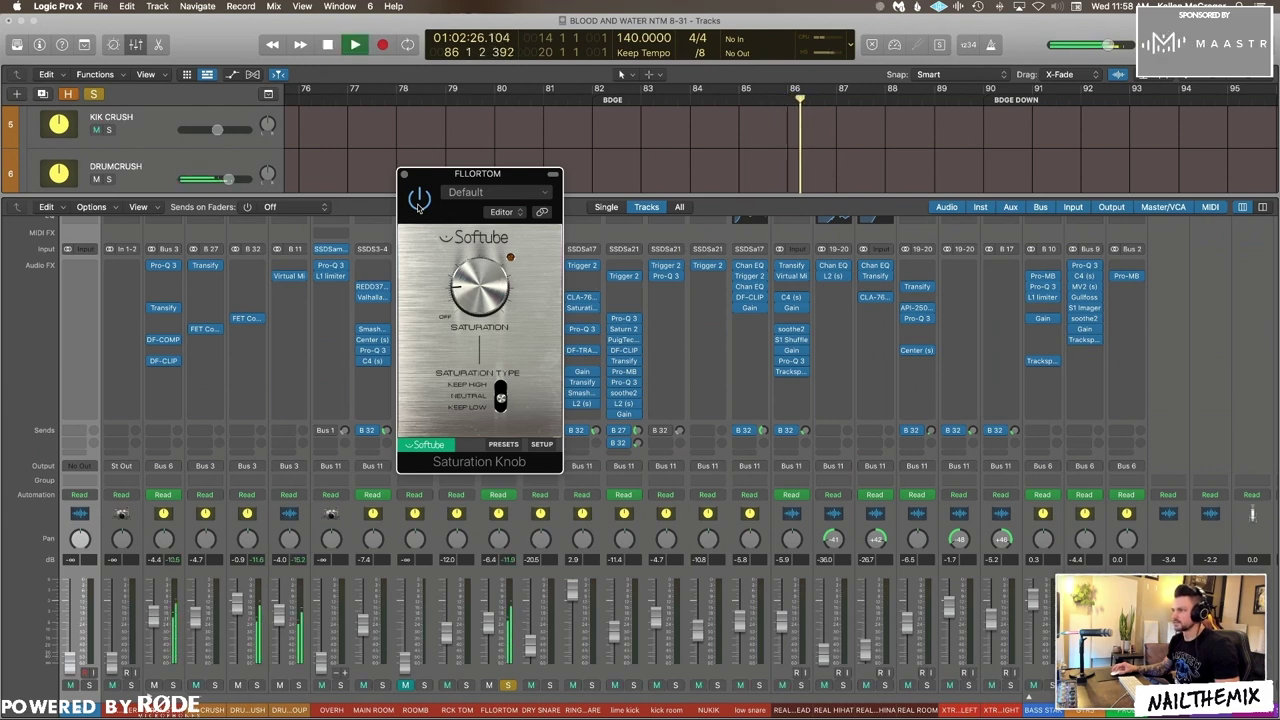
click(404, 174)
key(space)
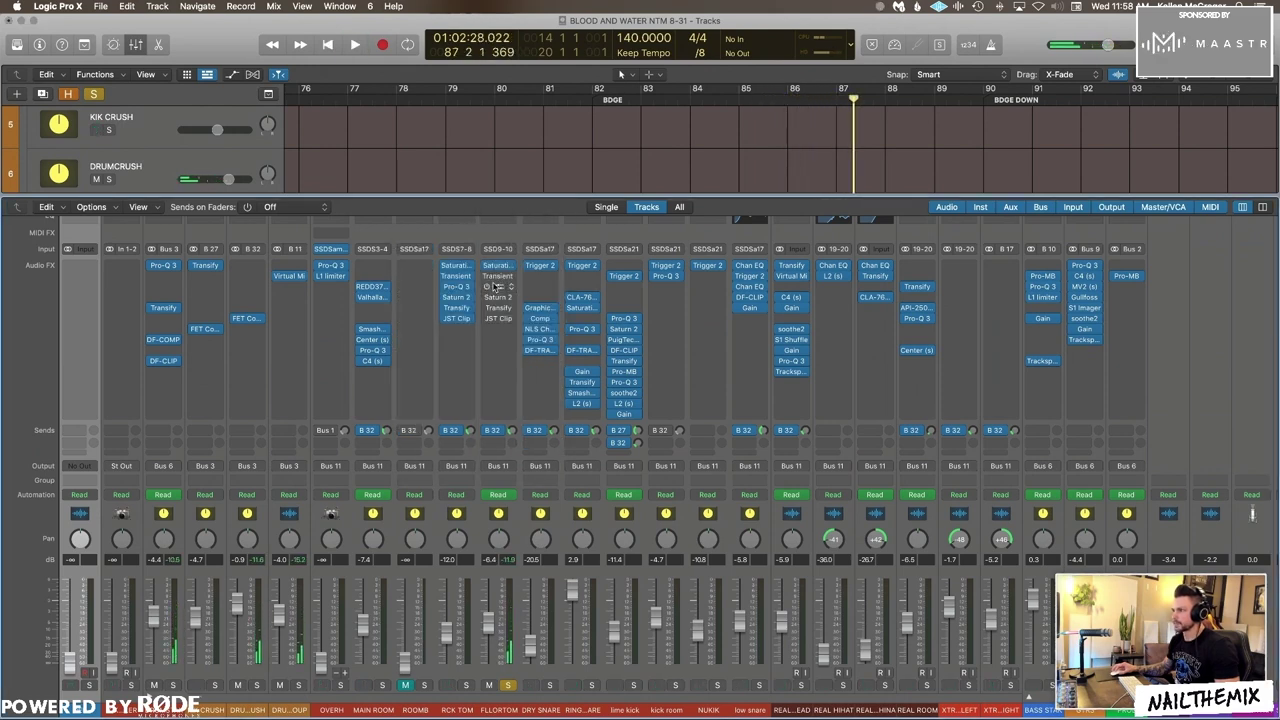
Step: Compare the floor tom with the Saturation Knob bypassed and active, leave it active, and close it
click(499, 267)
key(space)
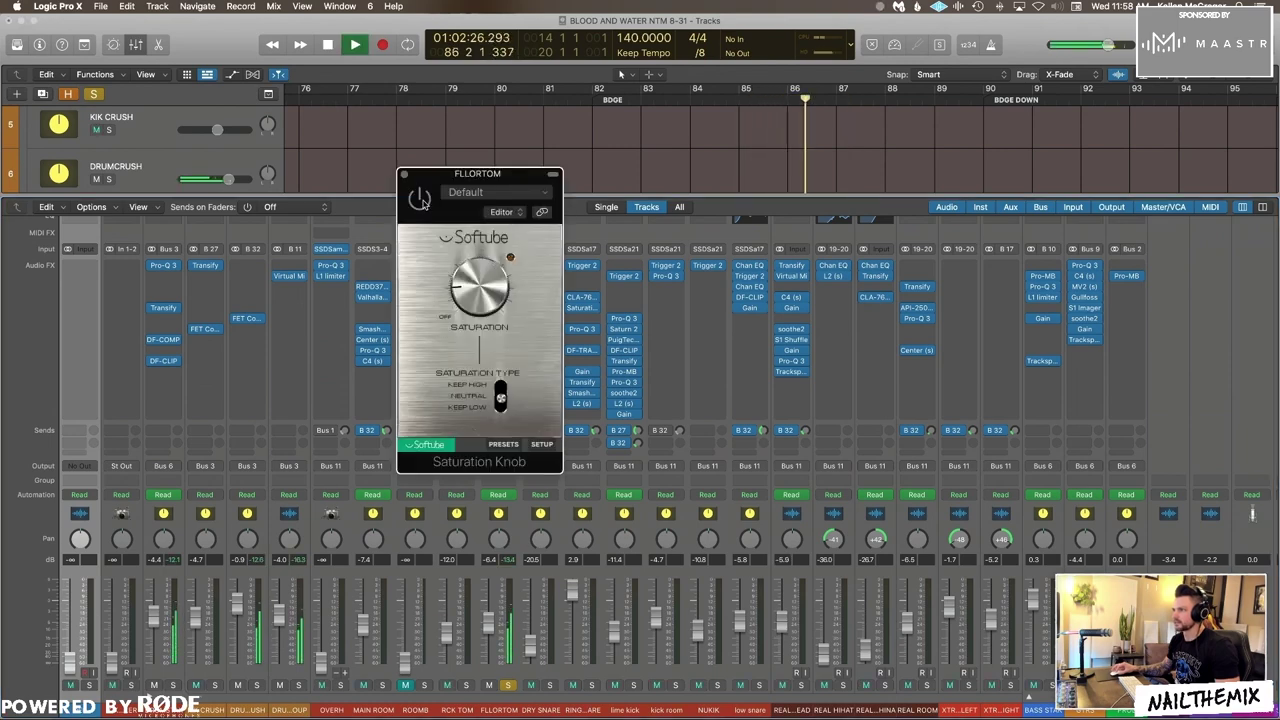
key(space)
key(space)
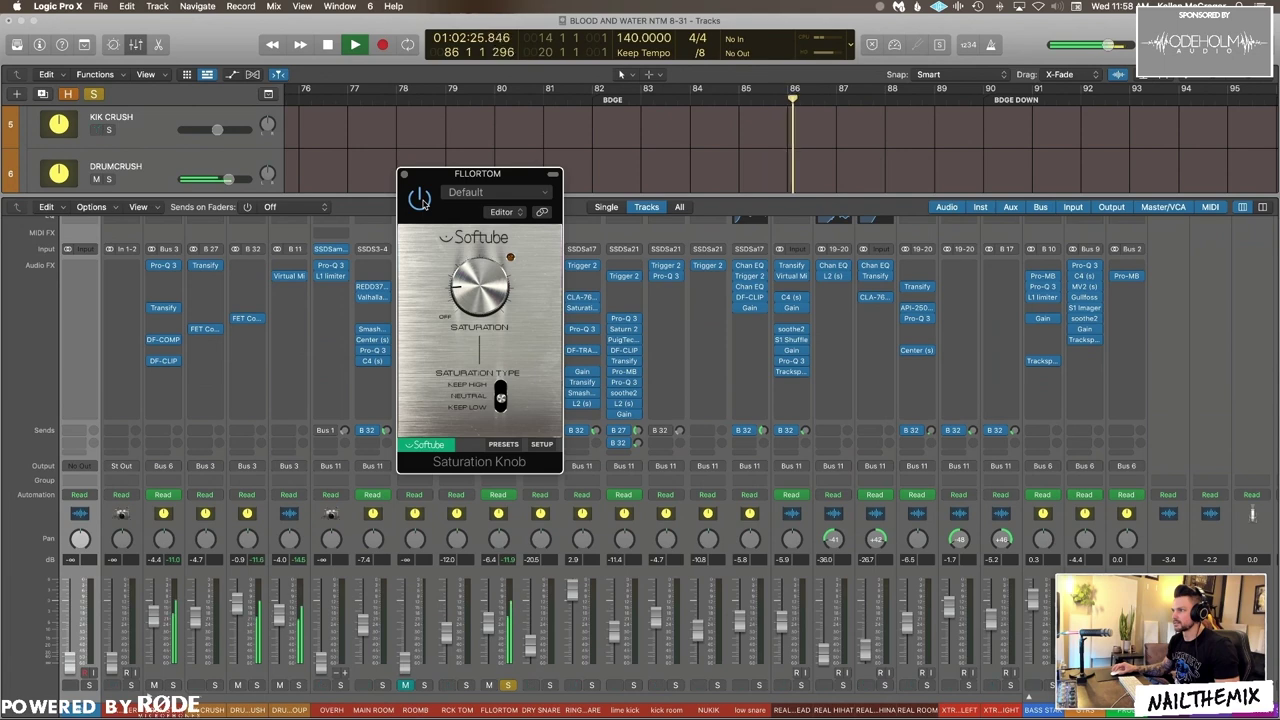
key(space)
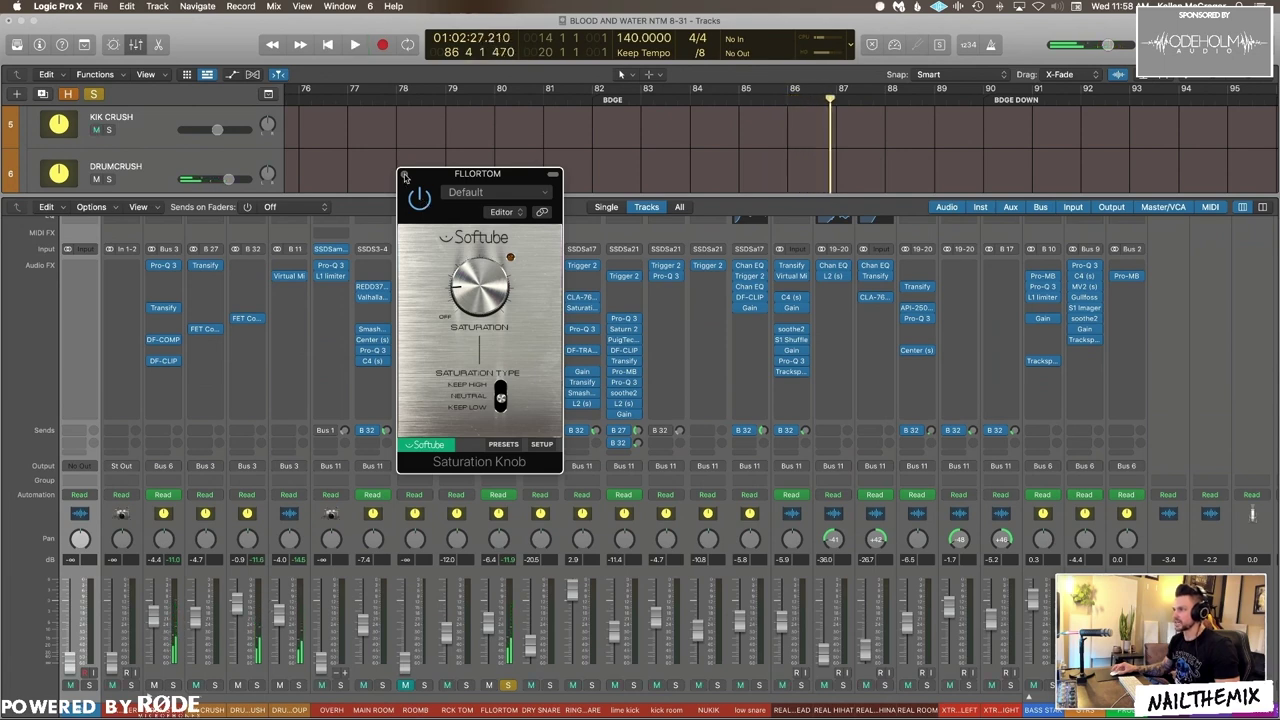
click(404, 175)
Step: Close the Saturation Knob window and open the Transient Shaper on FLLORTOM with the plug-in enabled
click(498, 276)
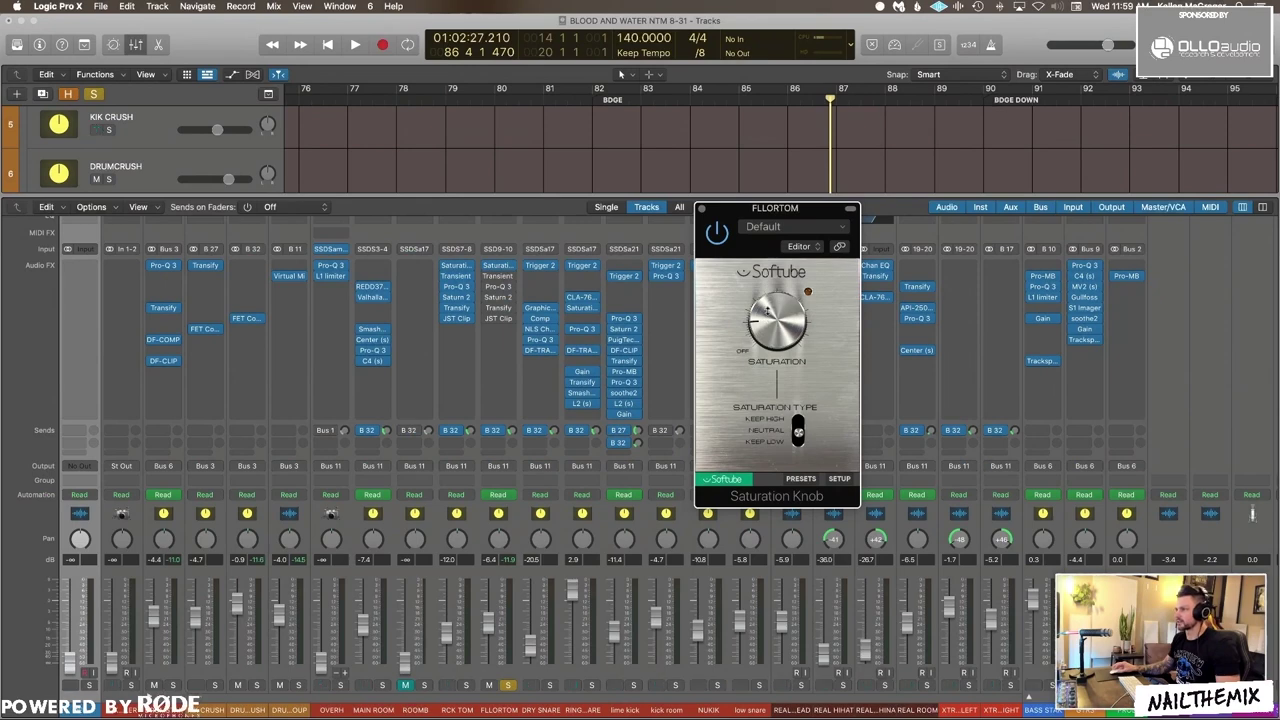
click(702, 209)
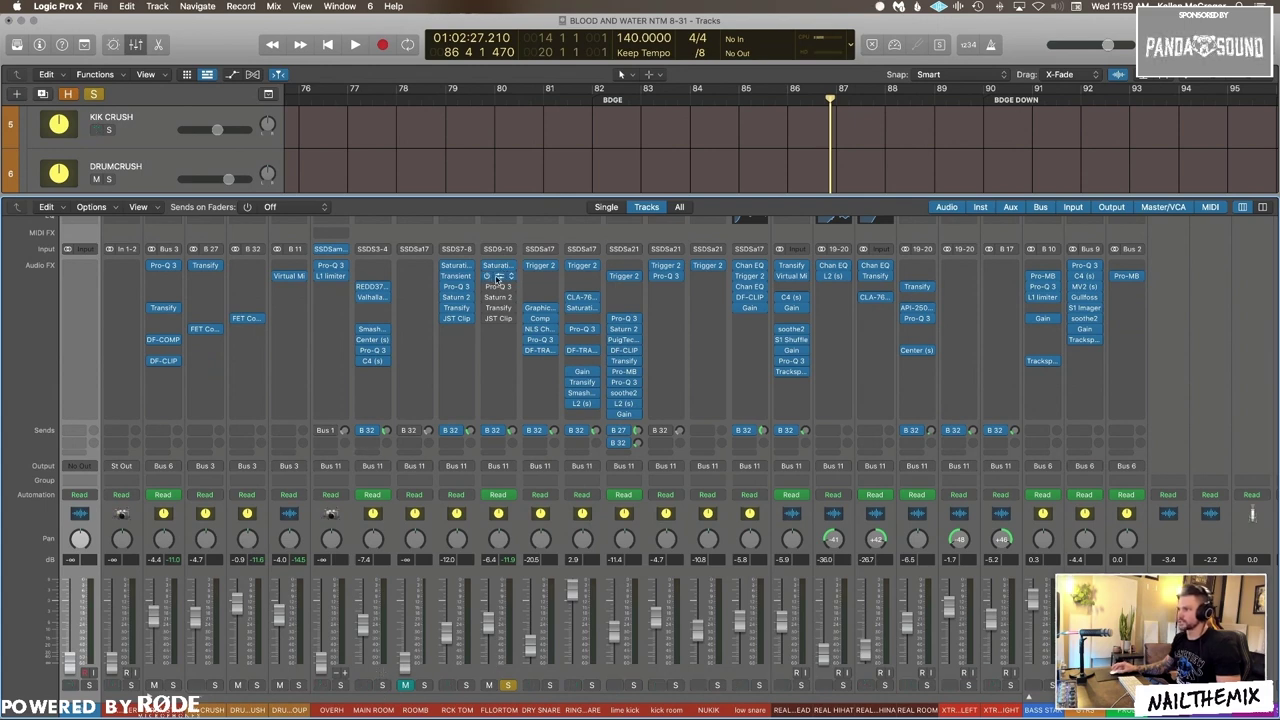
click(497, 277)
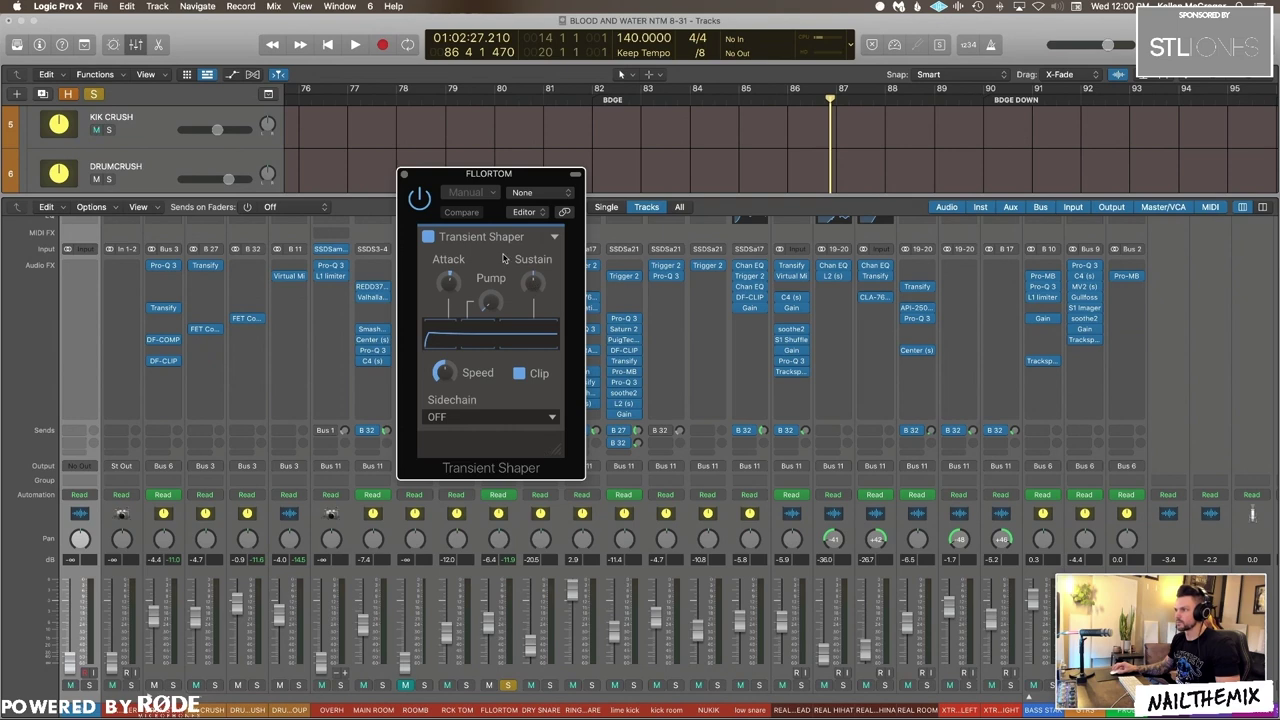
Step: Compare the floor tom with the Transient Shaper bypassed and active, leave it active, and close its window
click(429, 237)
key(space)
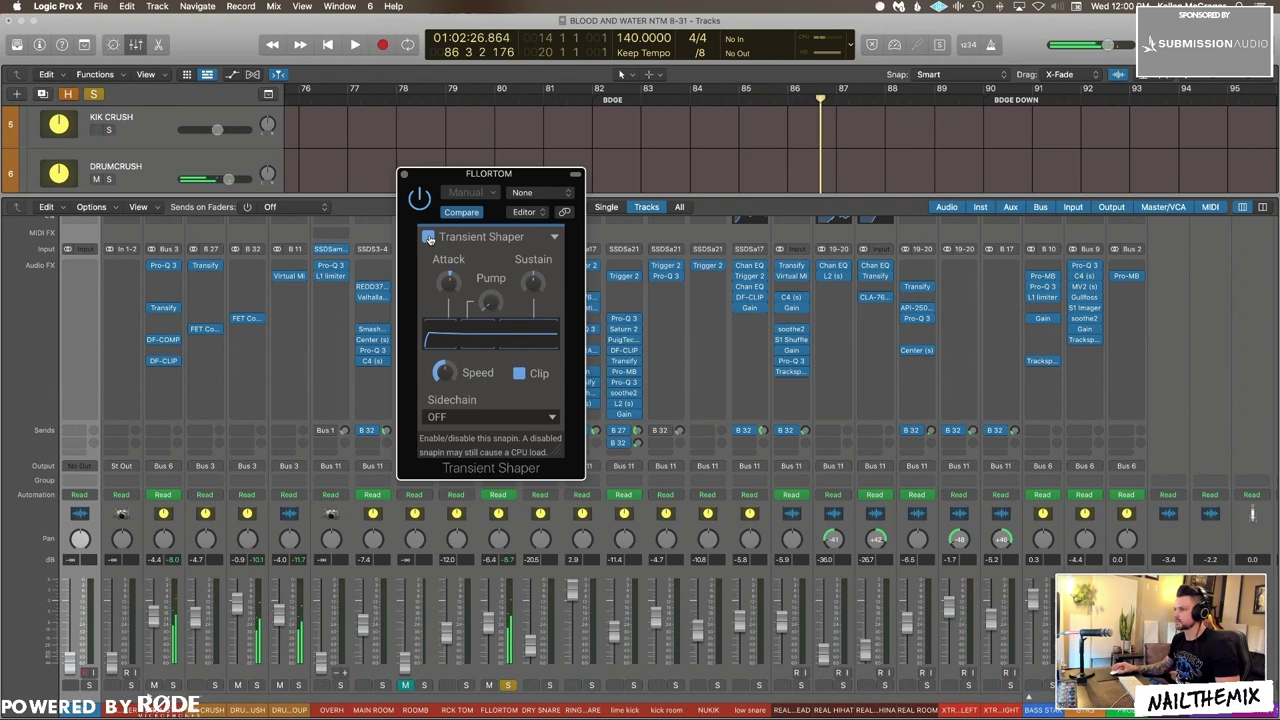
click(429, 237)
key(space)
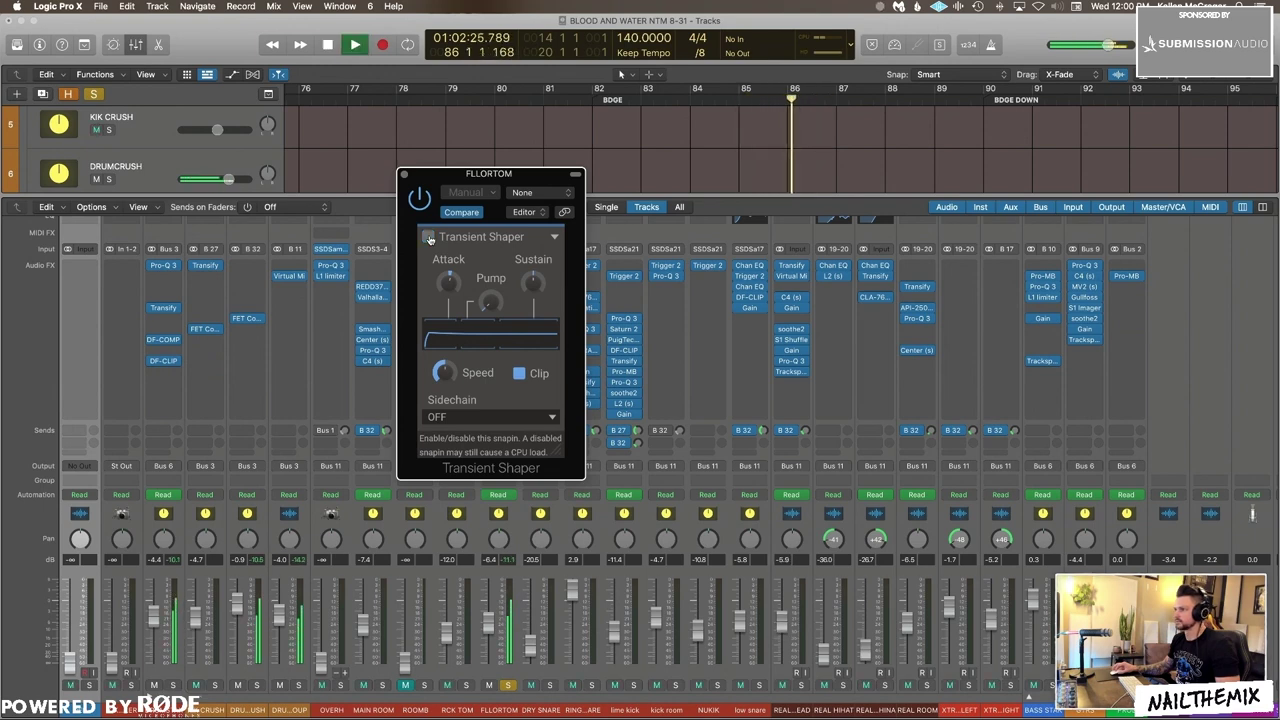
click(429, 237)
key(space)
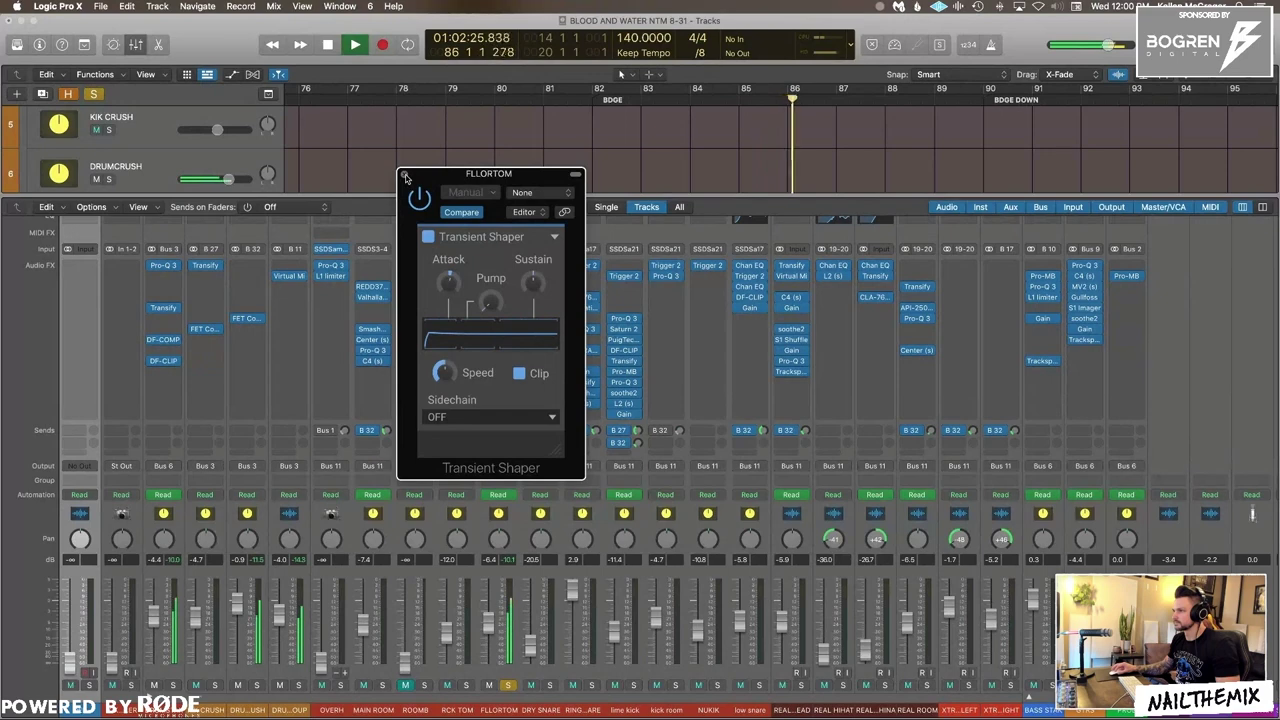
click(405, 176)
key(space)
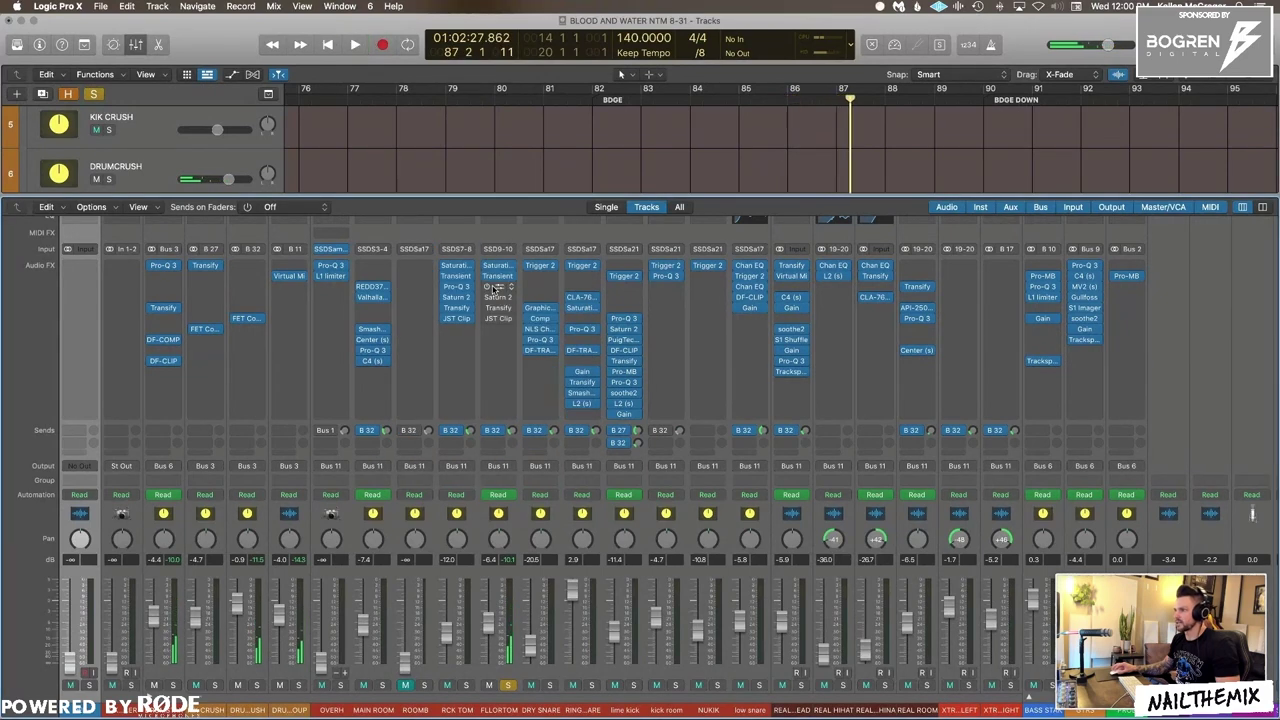
Step: Open Pro-Q 3 on FLLORTOM and compare the floor tom with the EQ bypassed and active, leaving it active
click(497, 287)
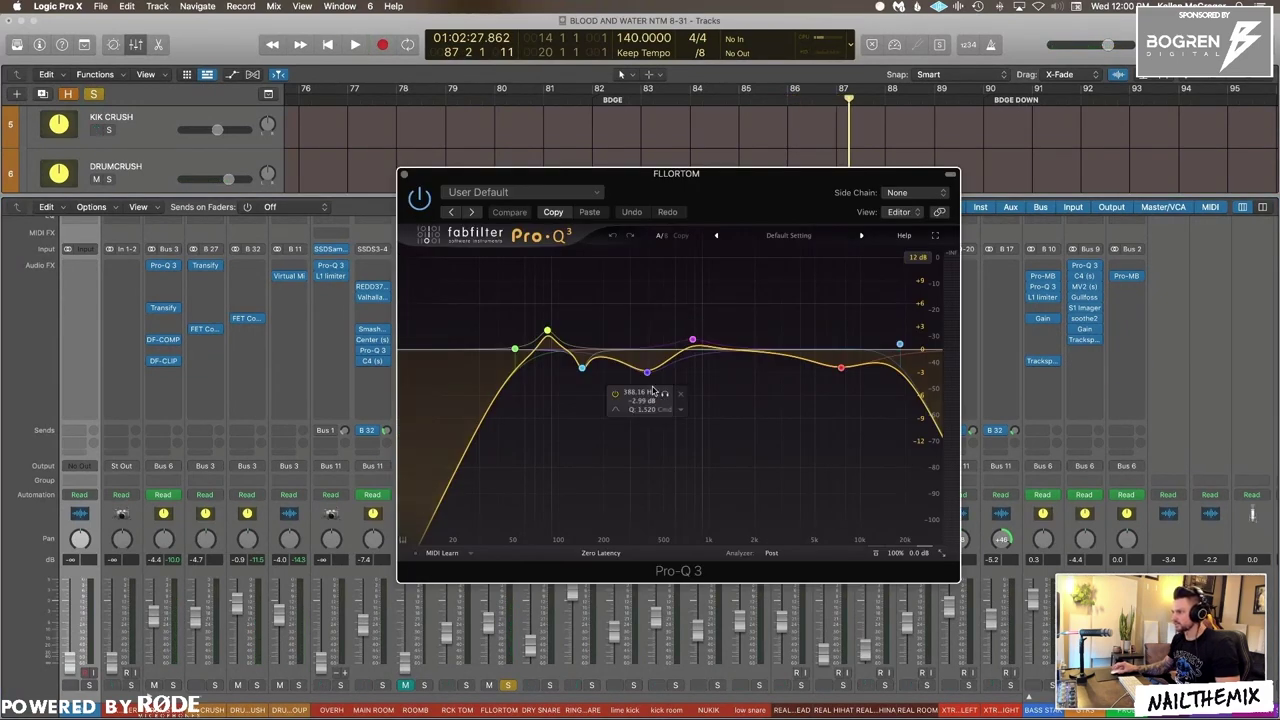
click(876, 552)
key(space)
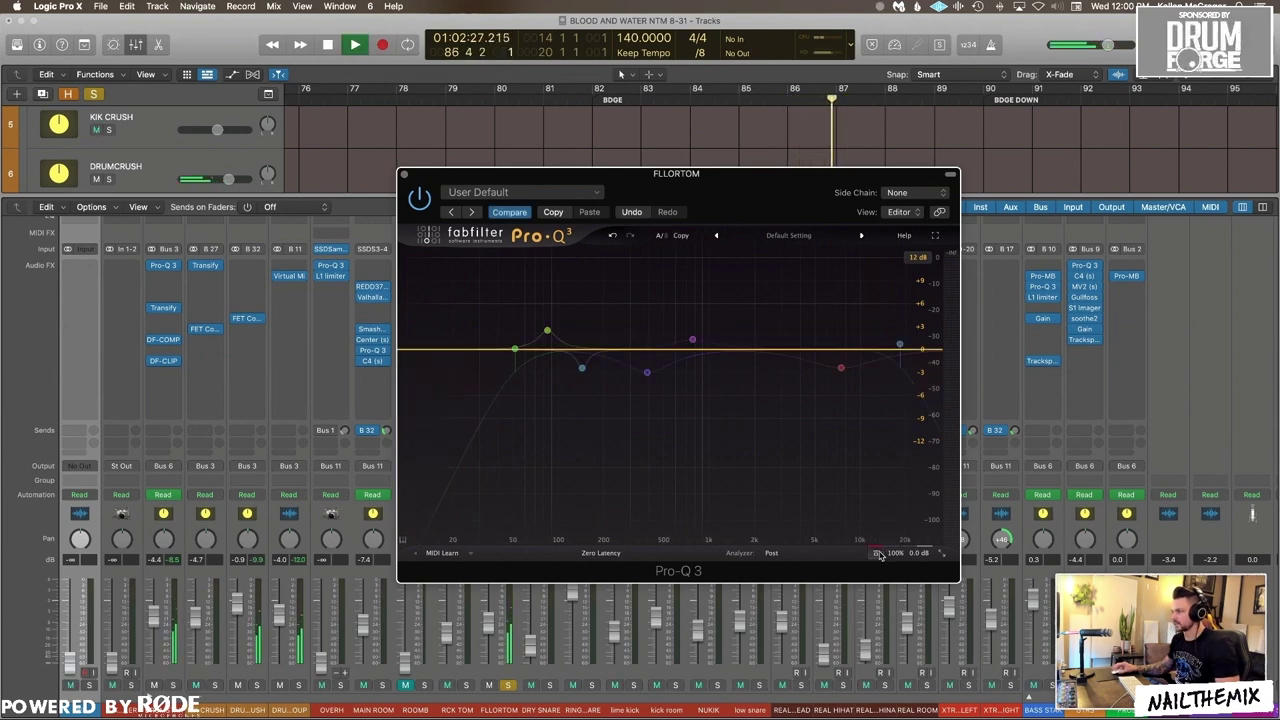
click(877, 553)
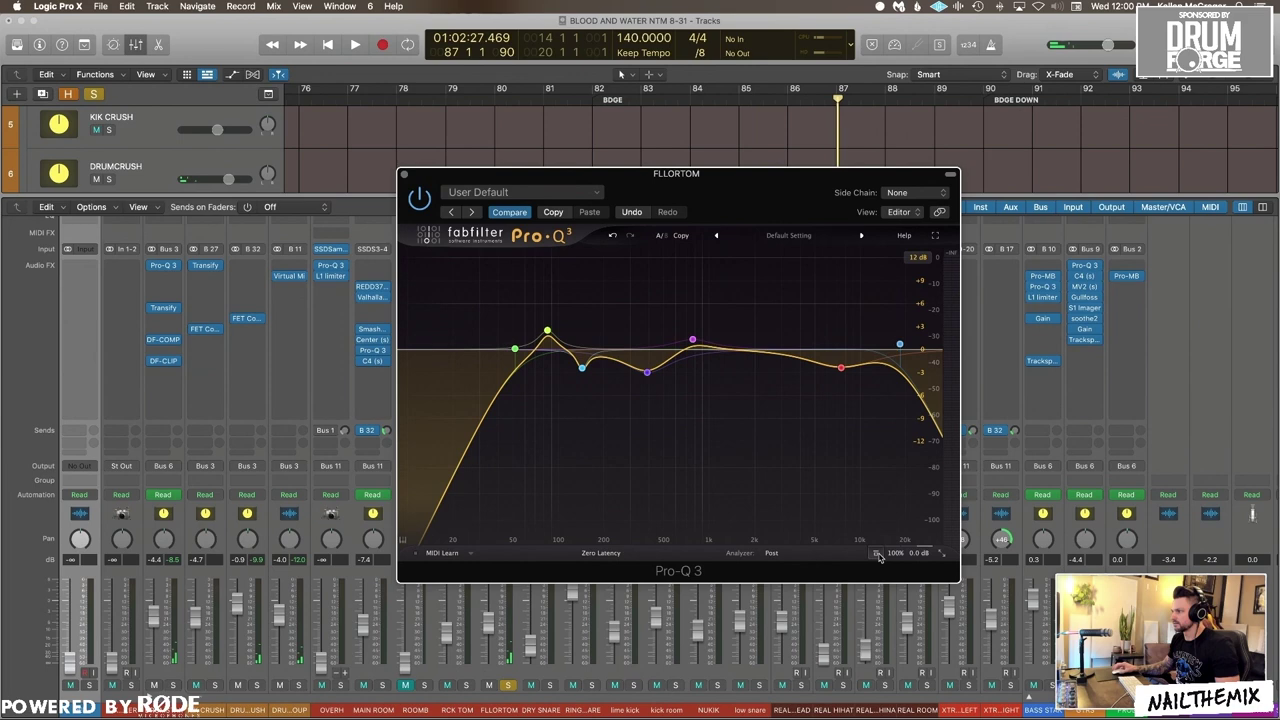
key(space)
Step: Audition the floor tom with the 388.16 Hz cut band soloed in Pro-Q 3
mouse_move(647, 372)
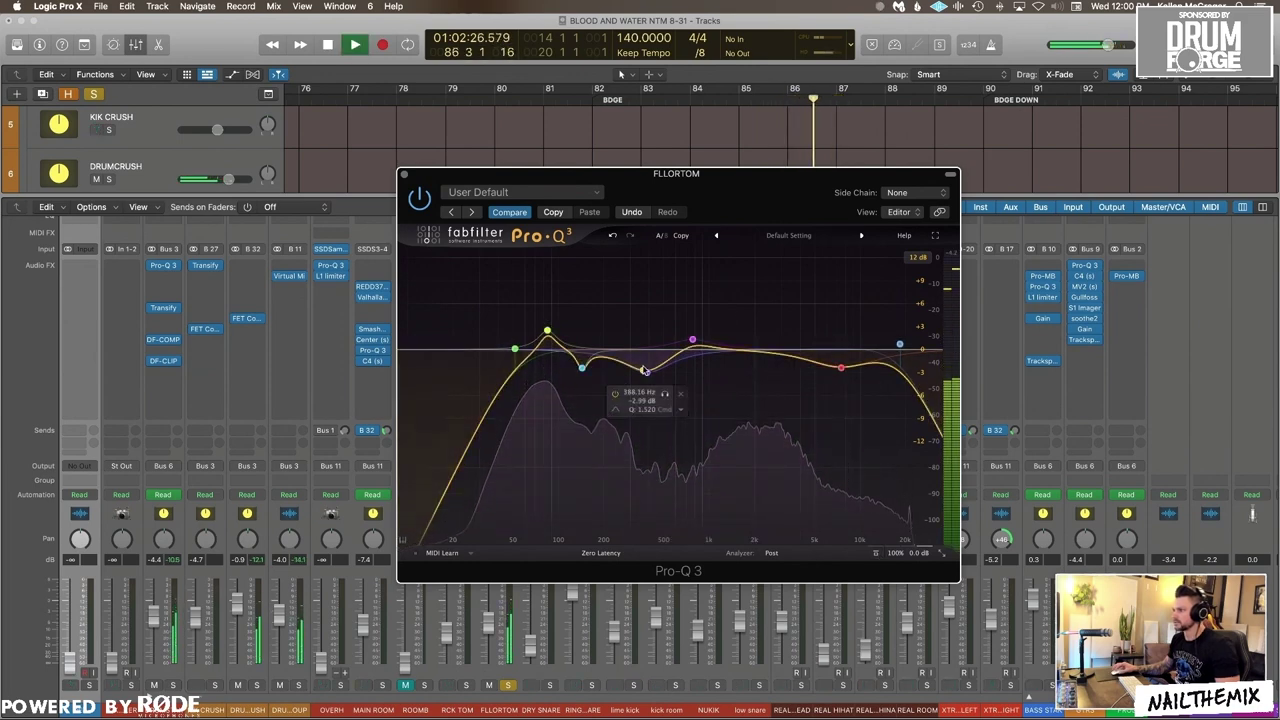
key(space)
key(space)
click(665, 395)
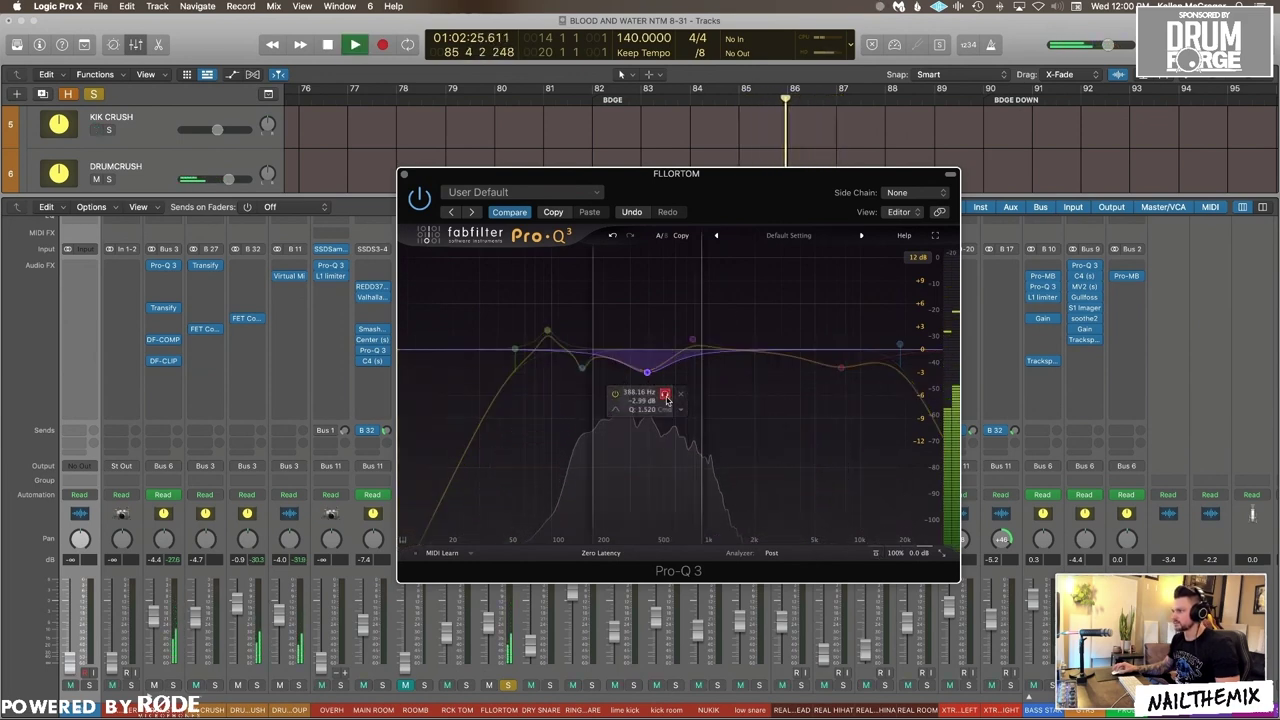
key(space)
Step: Boost the 388.16 Hz band to about +4.96 dB, audition the floor tom, and undo the boost
mouse_move(648, 492)
key(space)
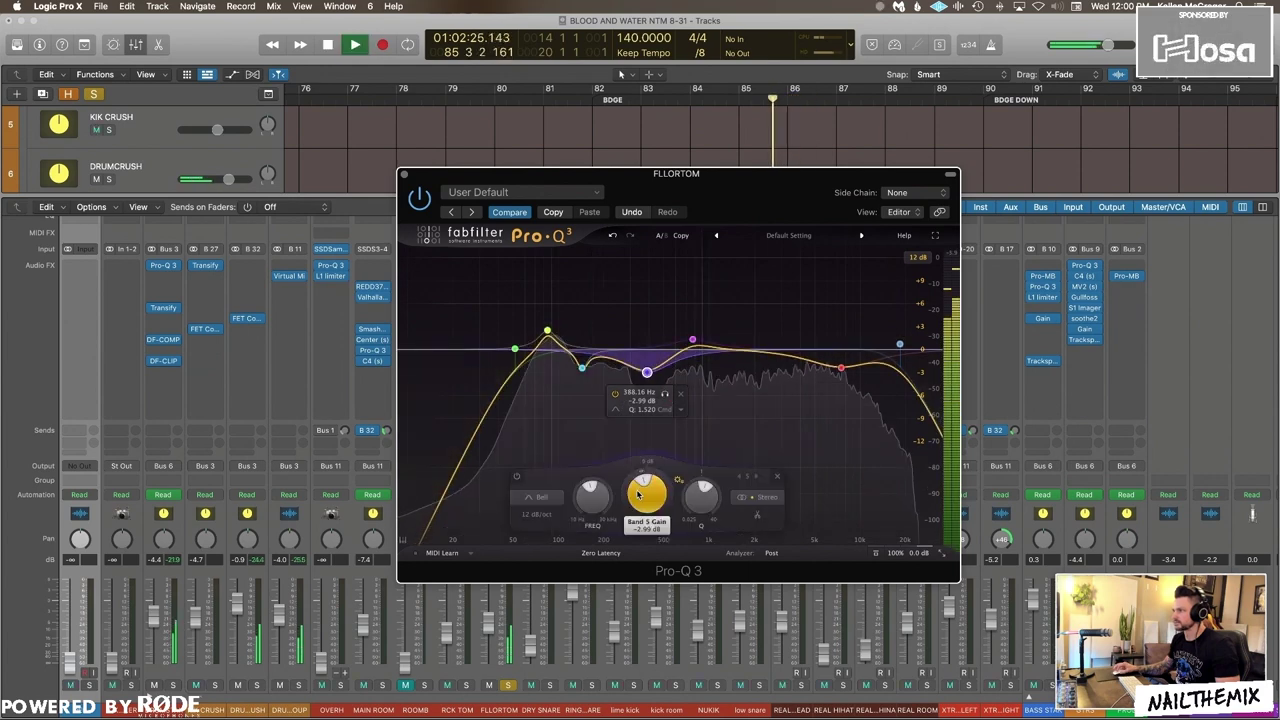
mouse_move(648, 492)
mouse_down()
mouse_move(648, 439)
mouse_move(644, 476)
mouse_up()
key(space)
key(space)
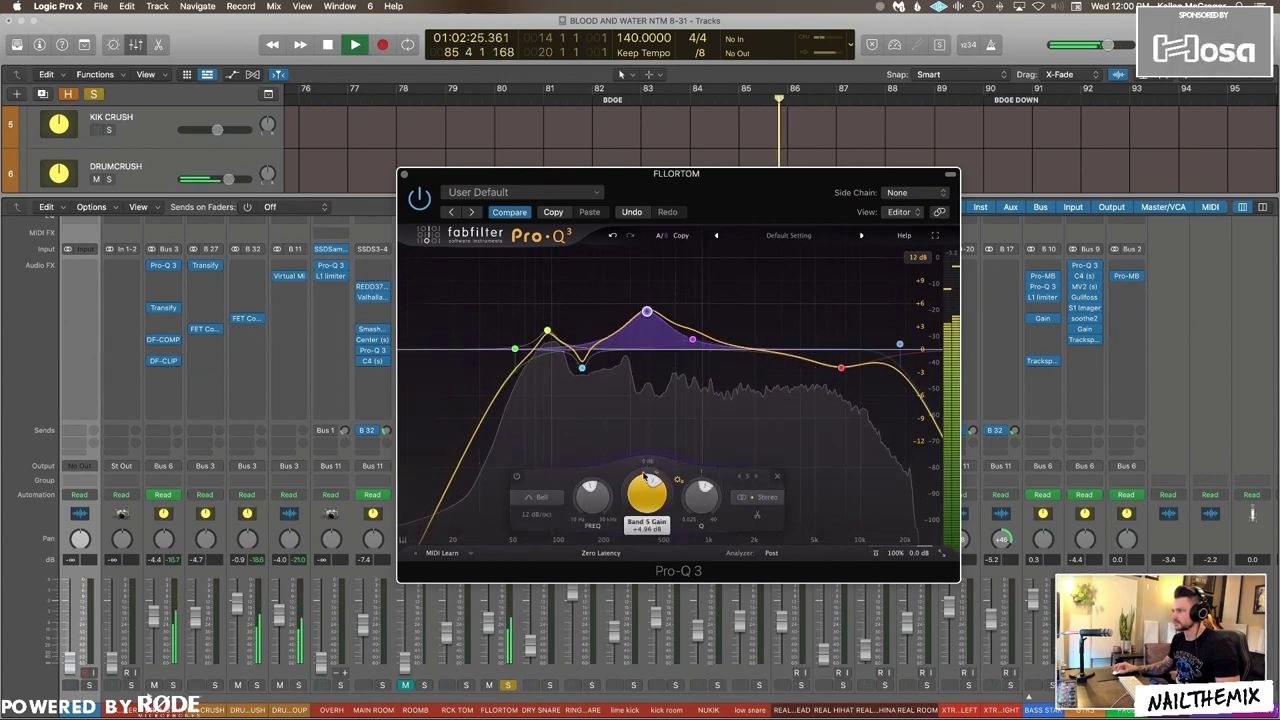
key(space)
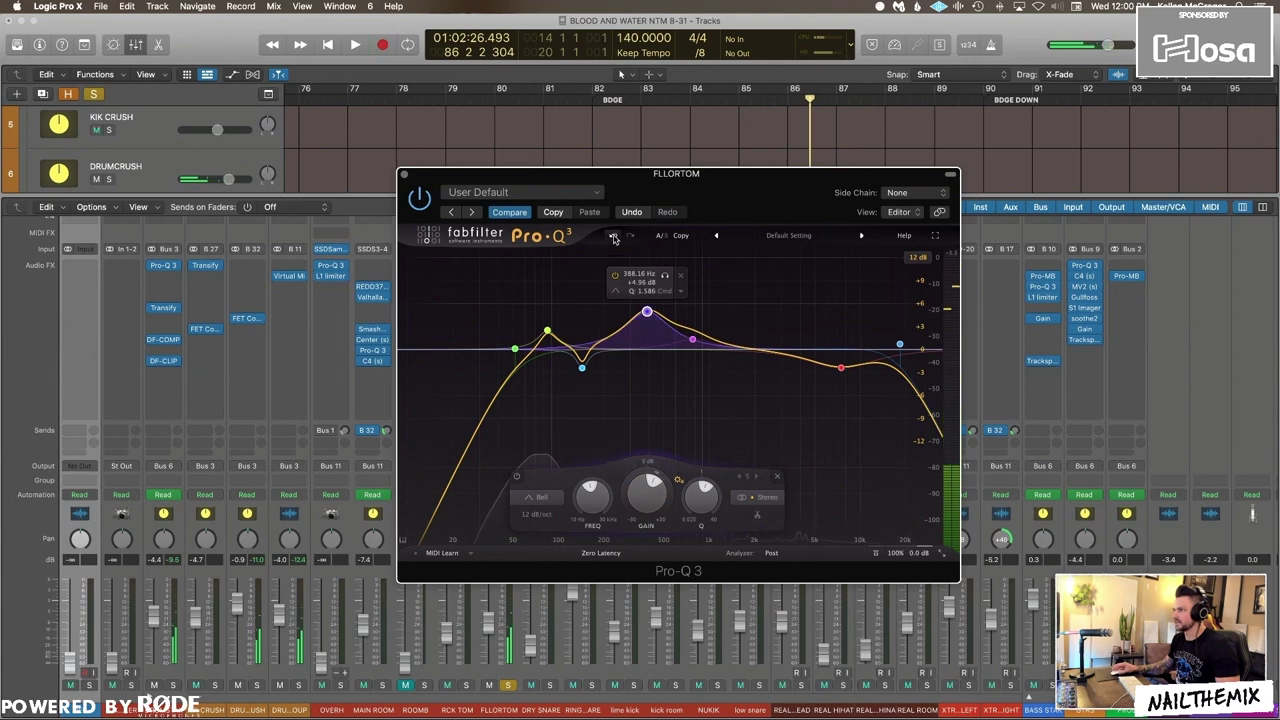
click(613, 236)
click(613, 236)
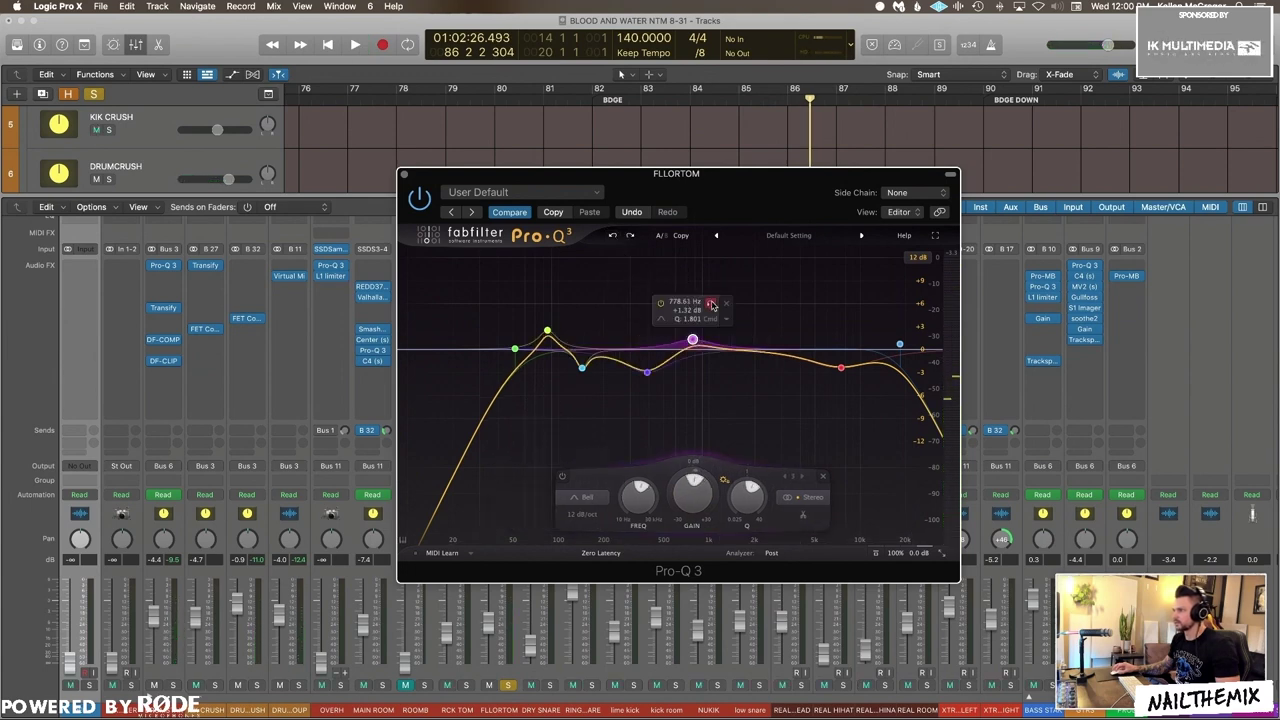
Step: Solo the 778.61 Hz band, audition the floor tom through it, and release the solo
click(711, 303)
key(space)
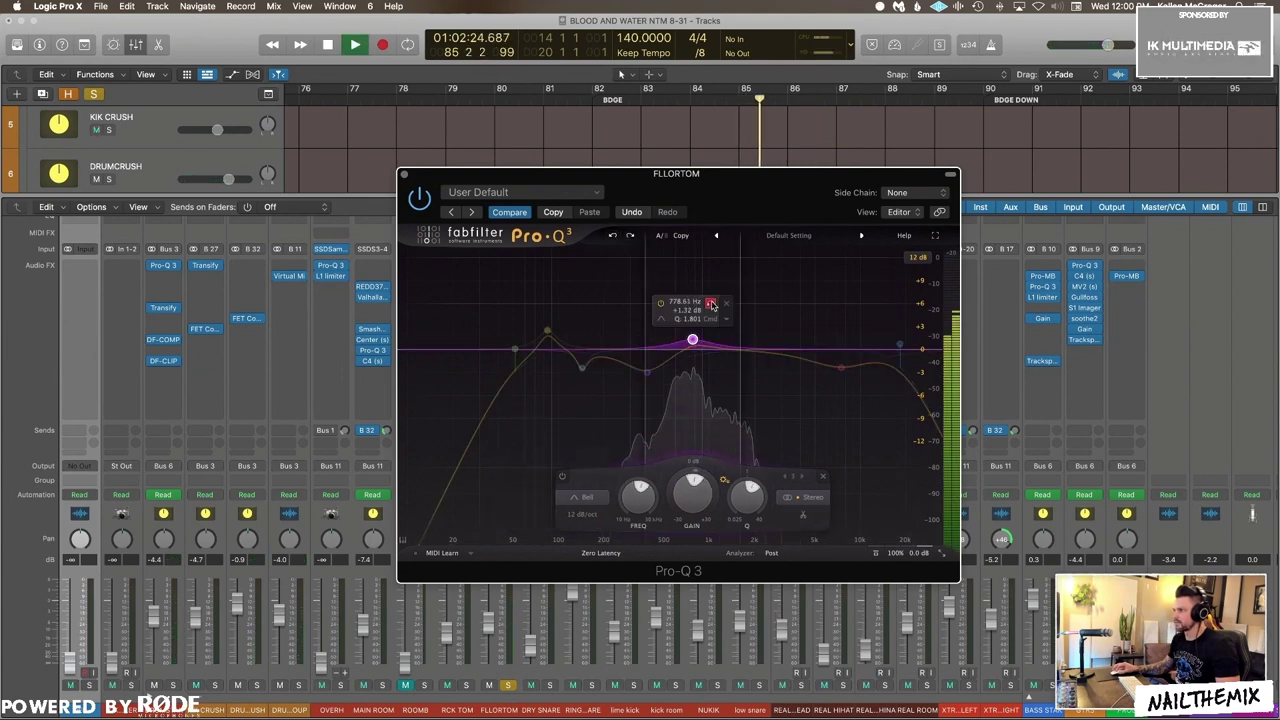
click(711, 303)
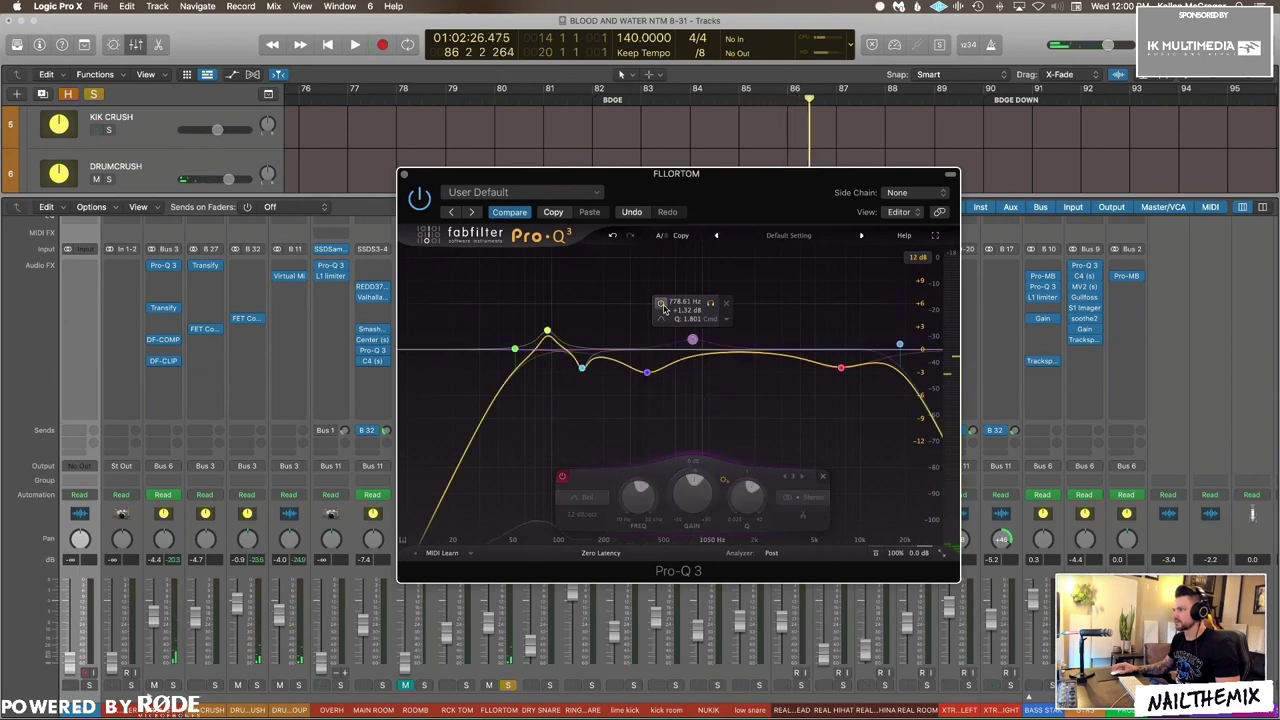
Step: Compare the floor tom with the 778.61 Hz band bypassed and active, leaving the band active
click(661, 303)
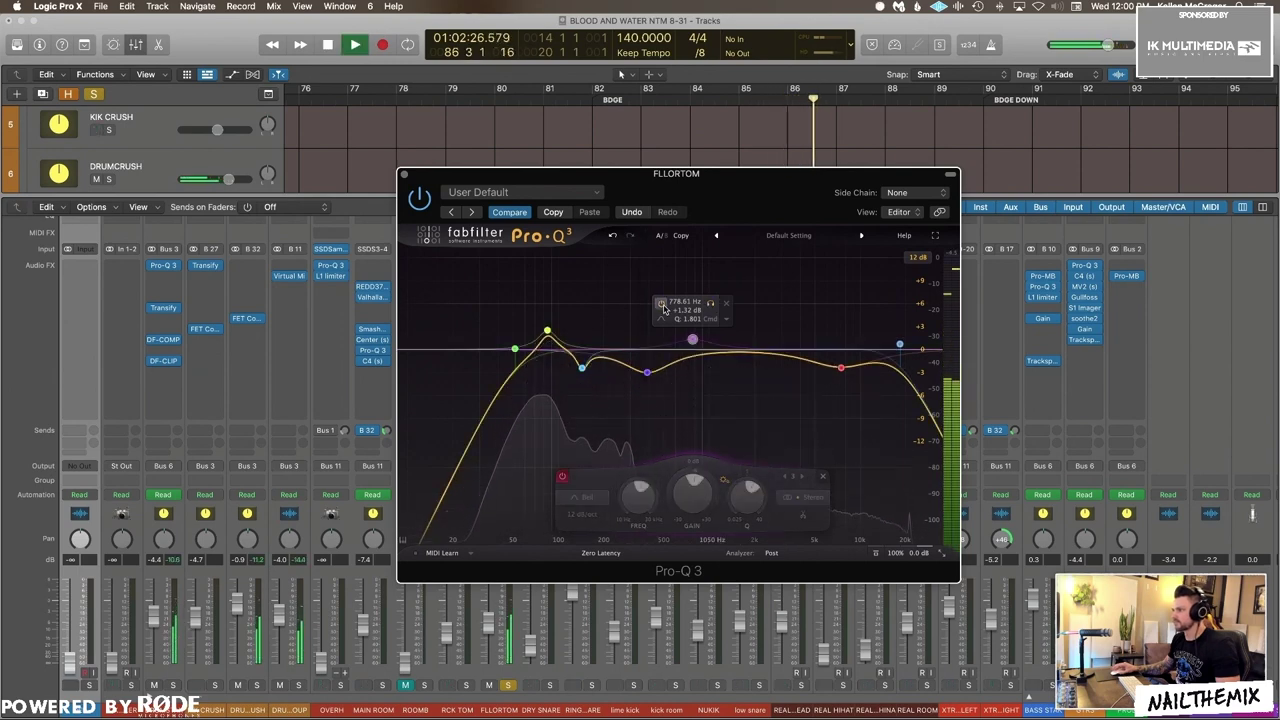
click(661, 303)
key(space)
key(space)
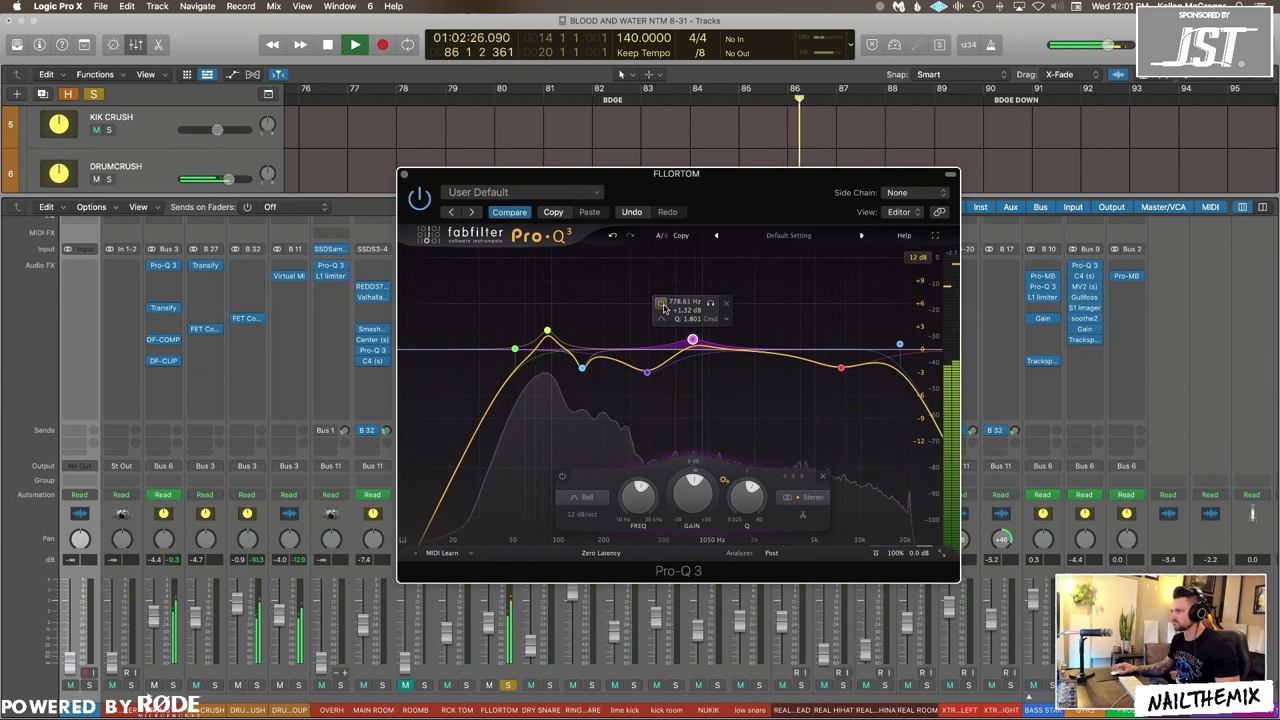
click(661, 303)
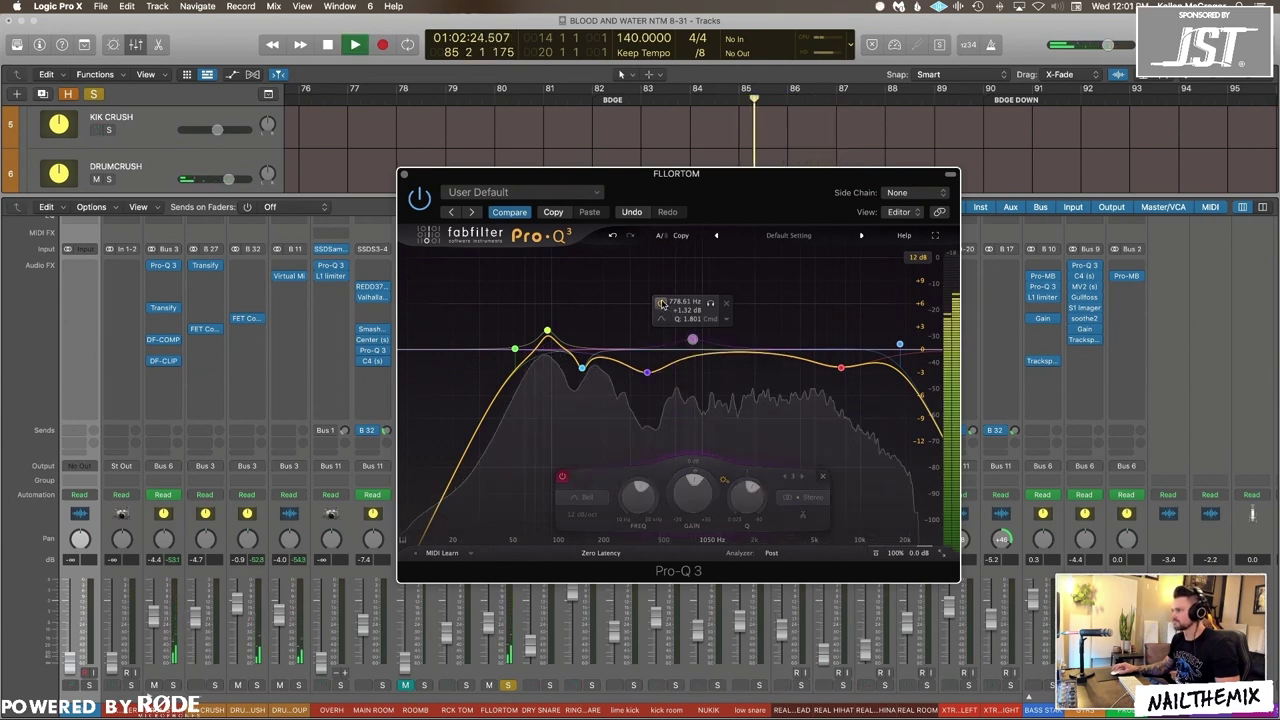
click(661, 303)
key(space)
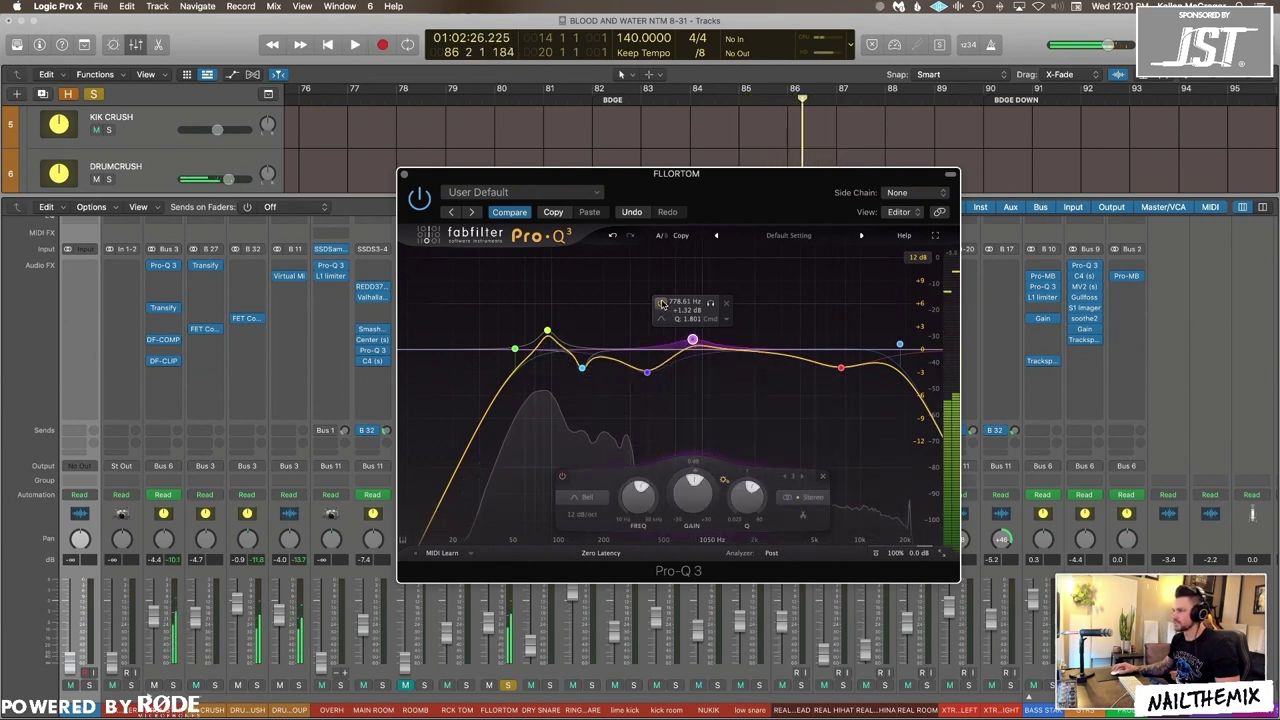
Step: Boost the 7516.1 Hz band to about +5.57 dB, audition the floor tom, and undo the boost
key(space)
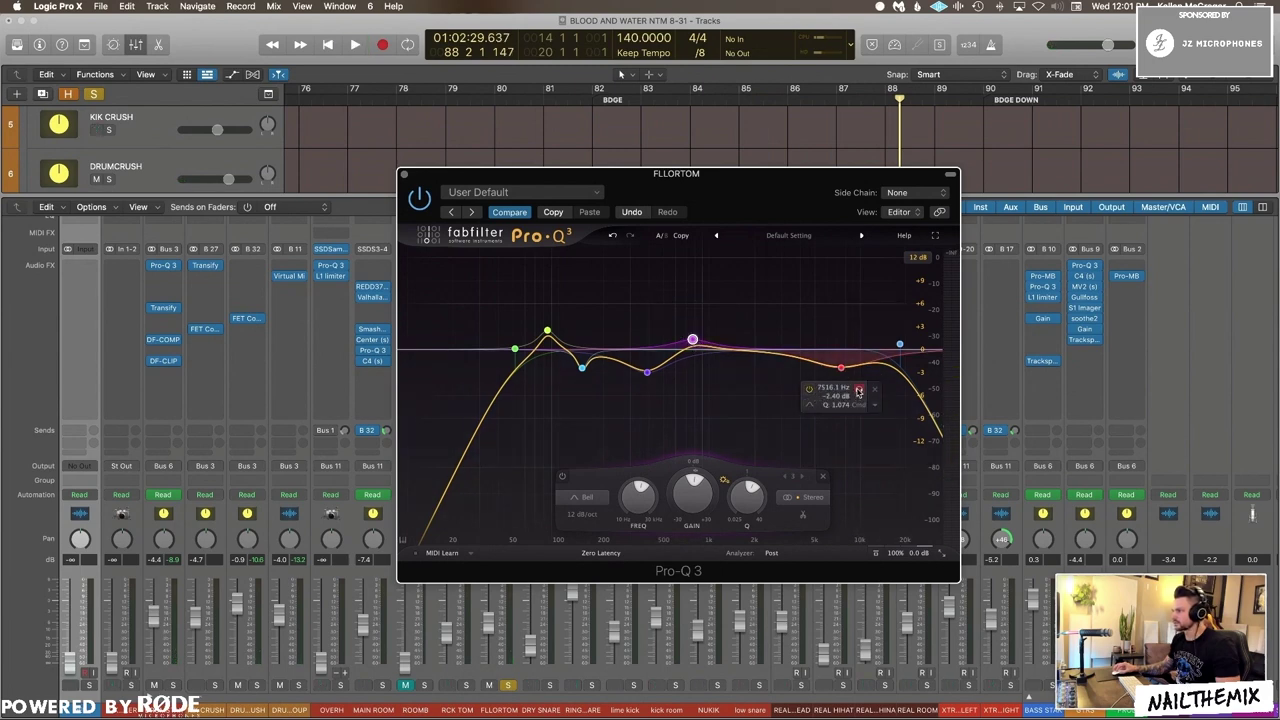
key(space)
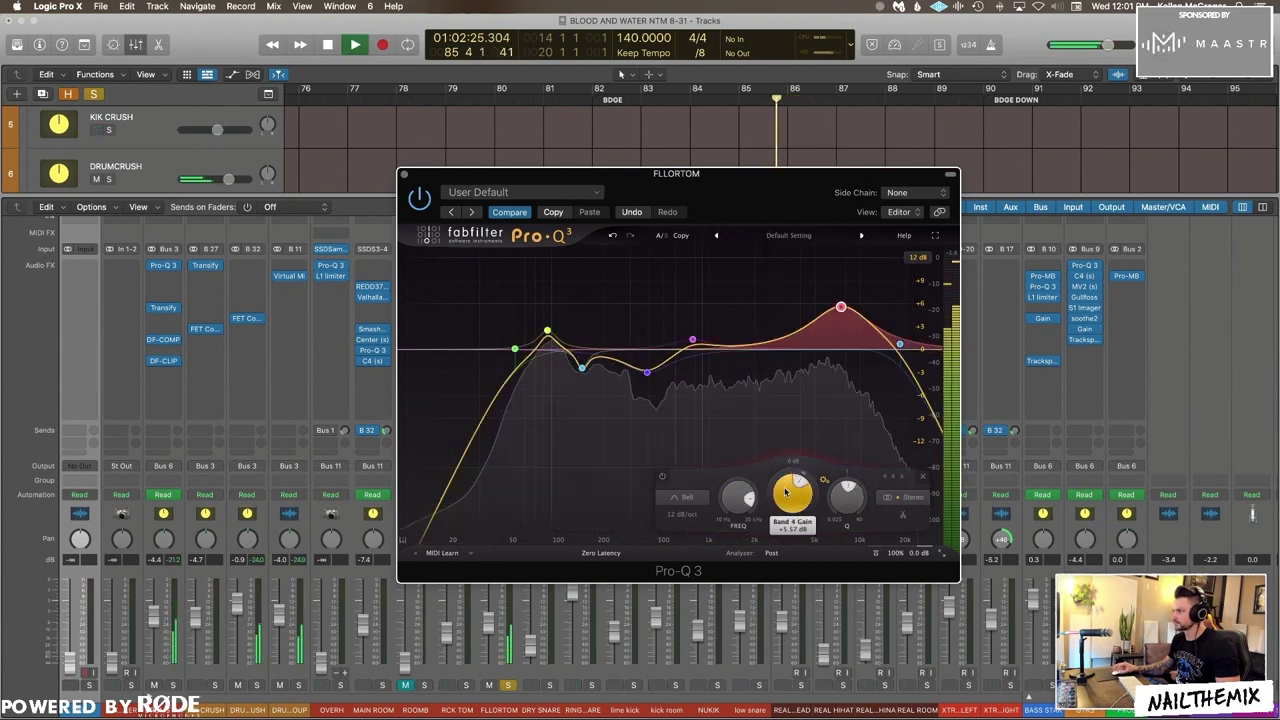
key(space)
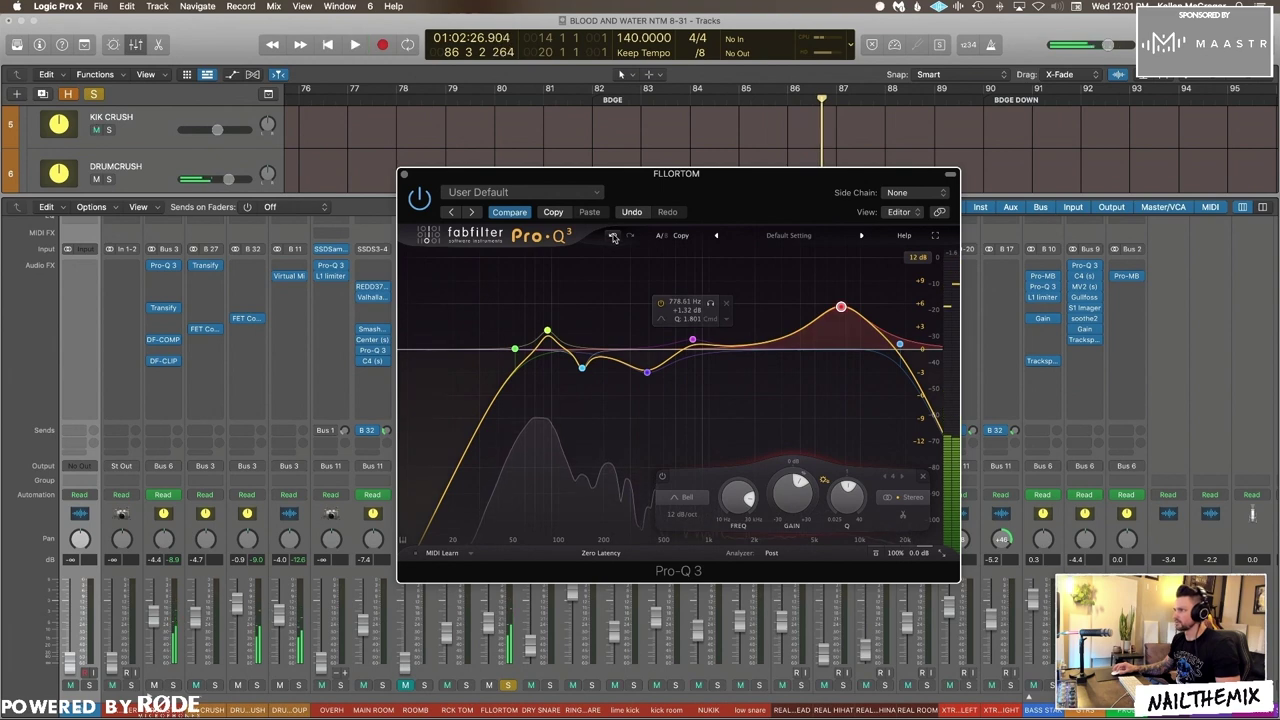
key(space)
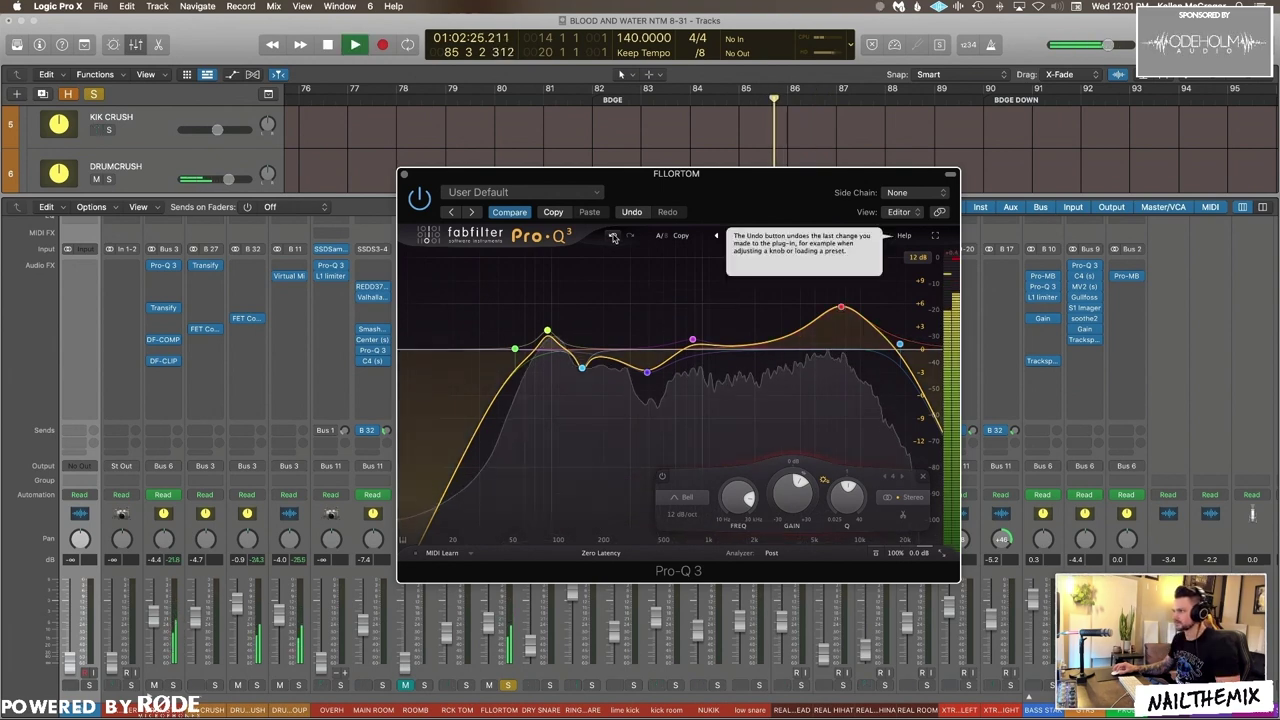
click(613, 237)
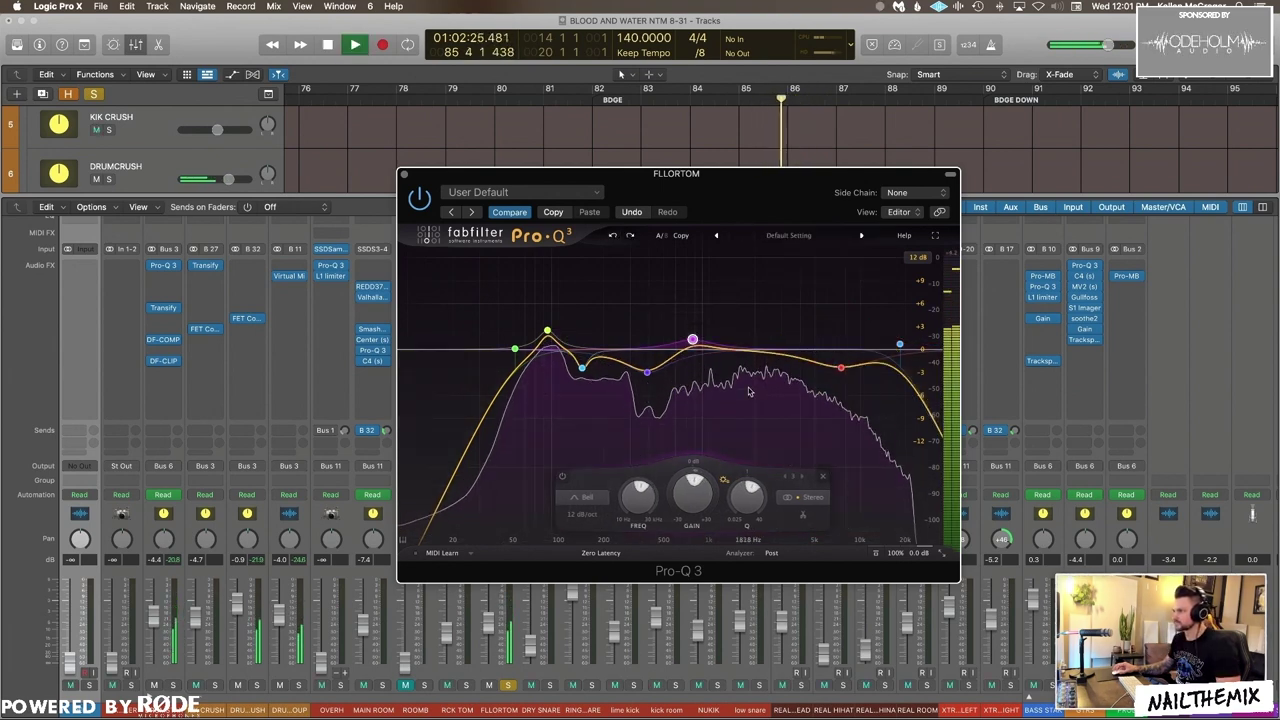
key(space)
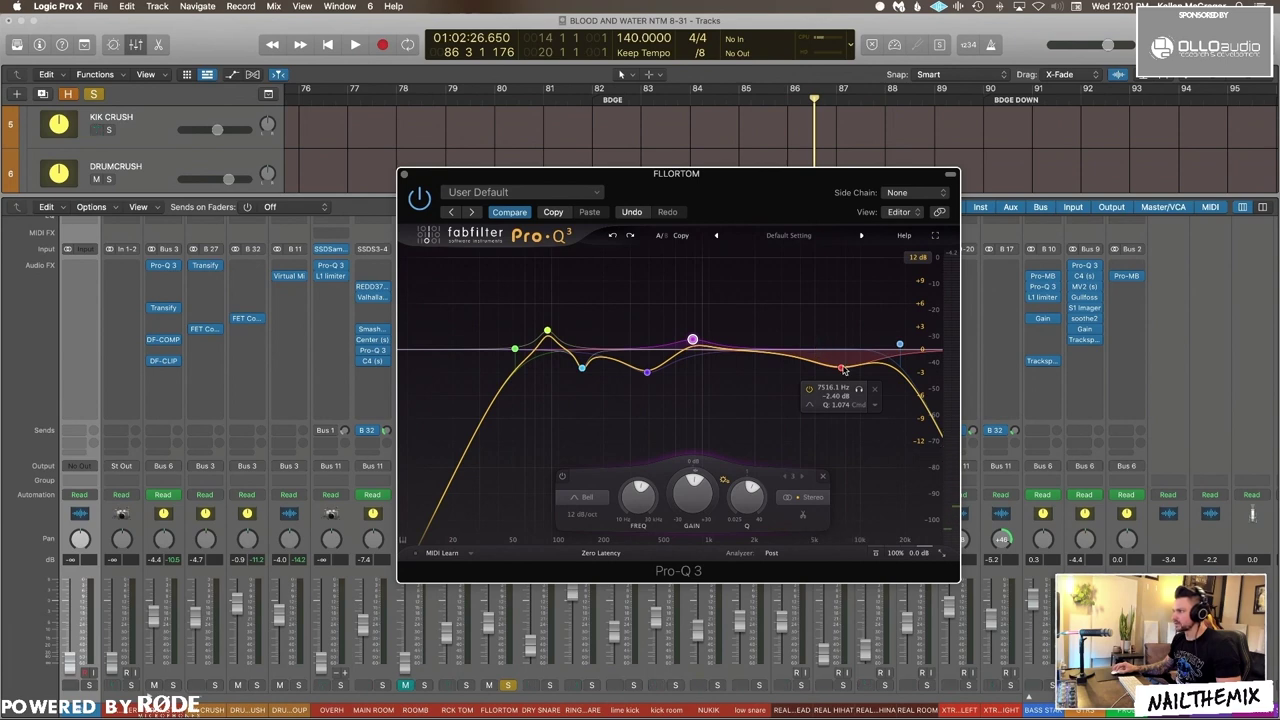
Step: Solo the narrow 143.69 Hz cut band and audition the floor tom through it
click(600, 389)
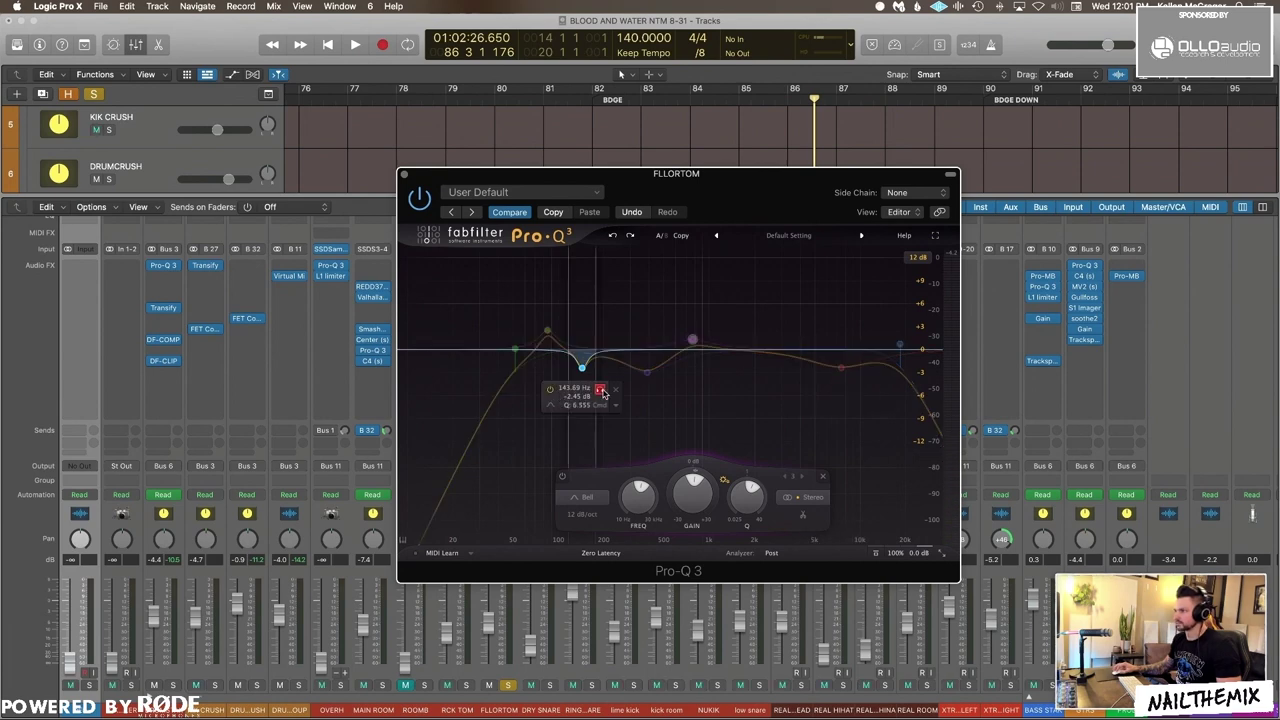
key(space)
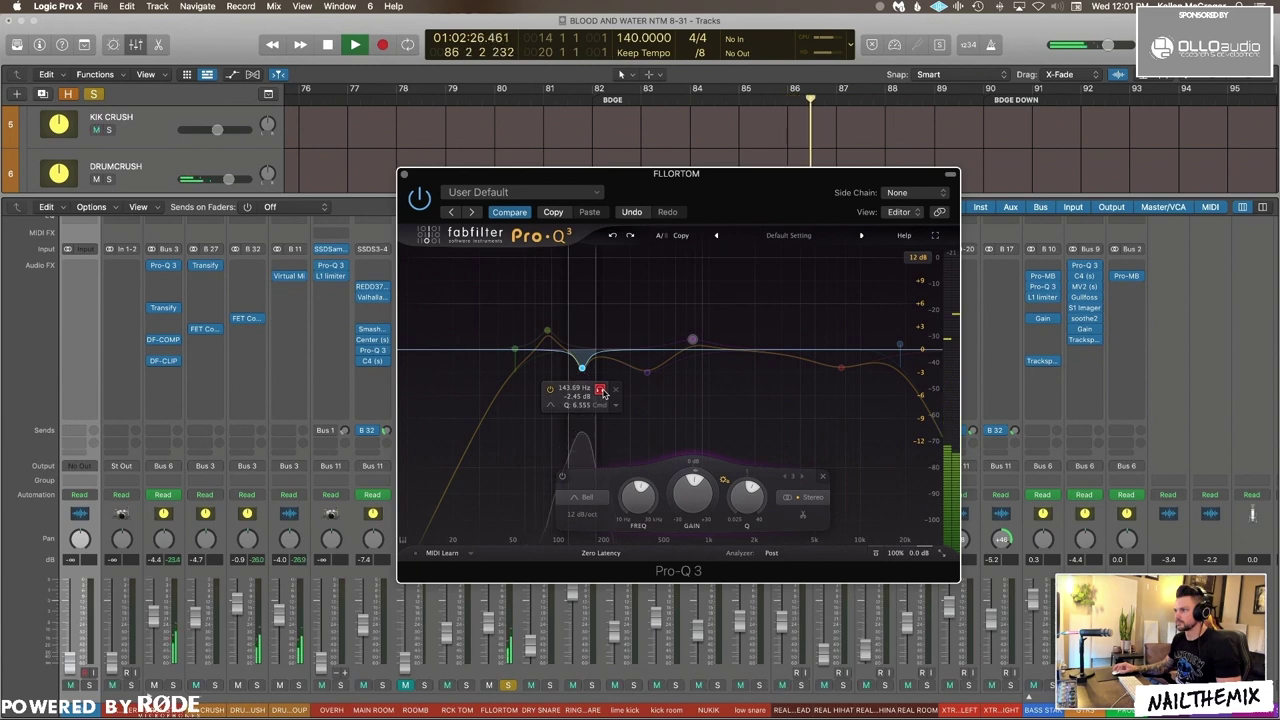
key(space)
Step: Boost the 143.69 Hz band to about +9.30 dB, audition it, undo the boost, and replay the floor tom
click(582, 368)
drag(588, 494, 588, 432)
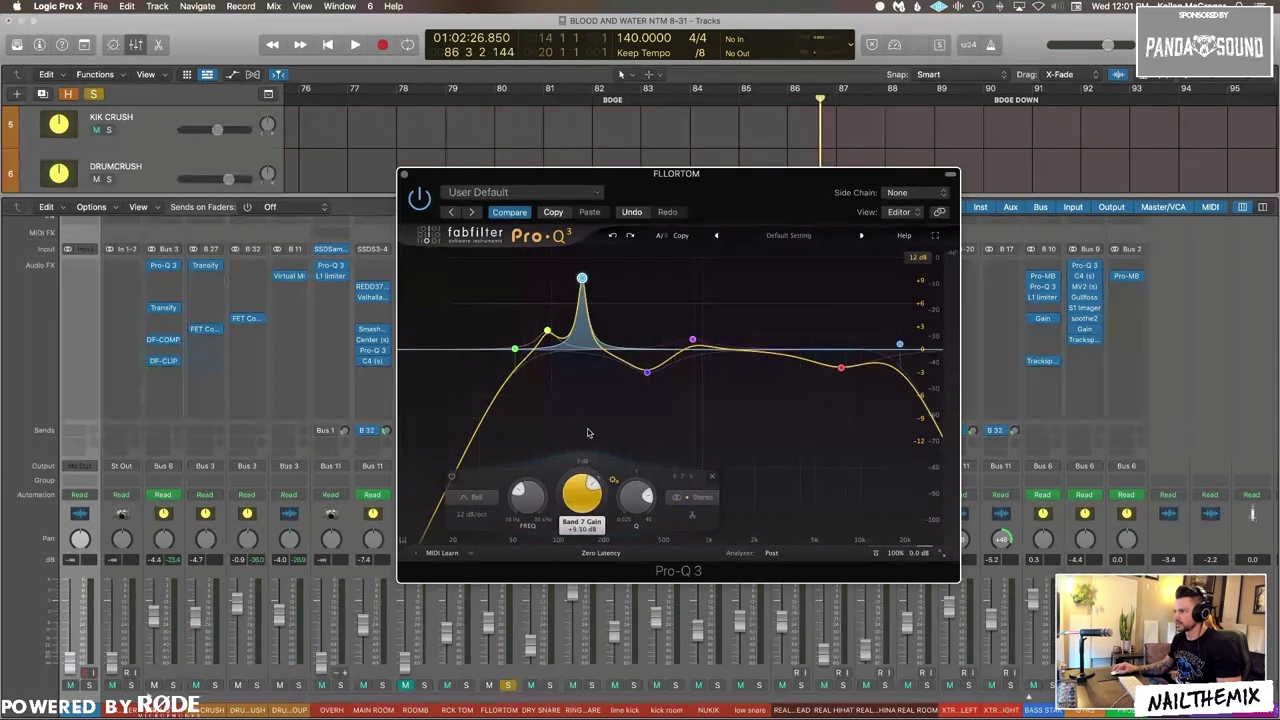
key(space)
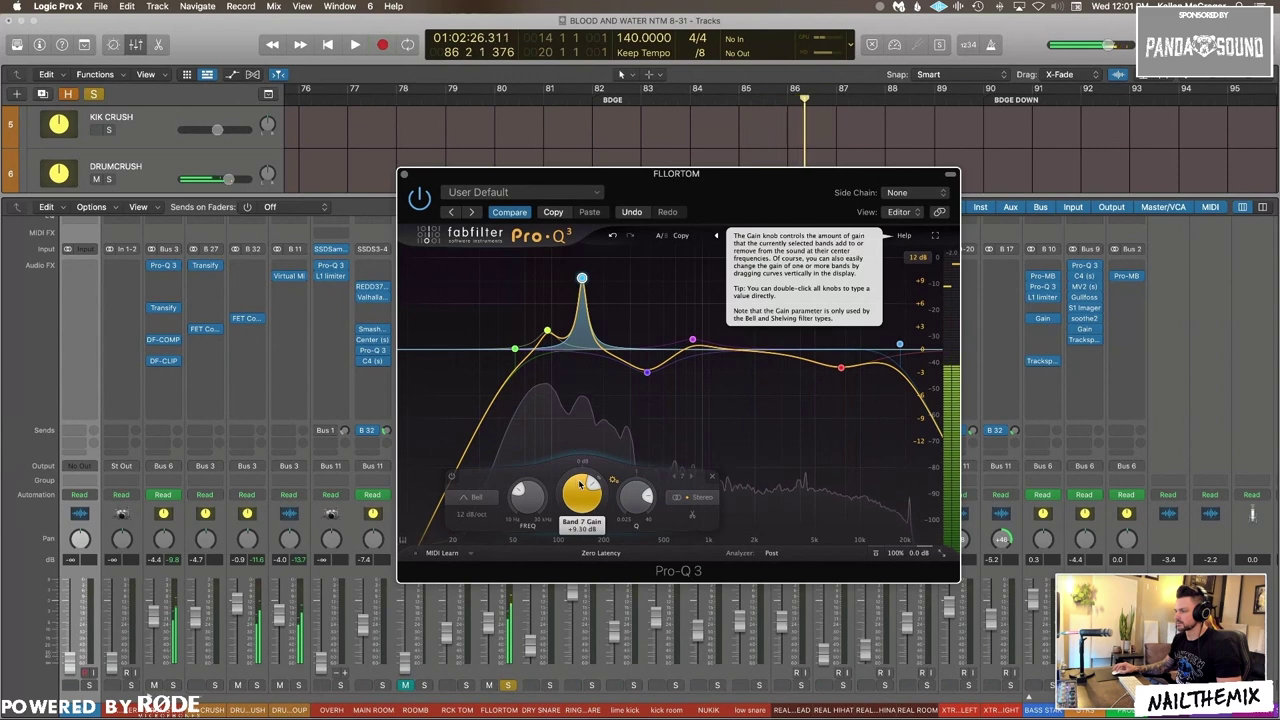
key(space)
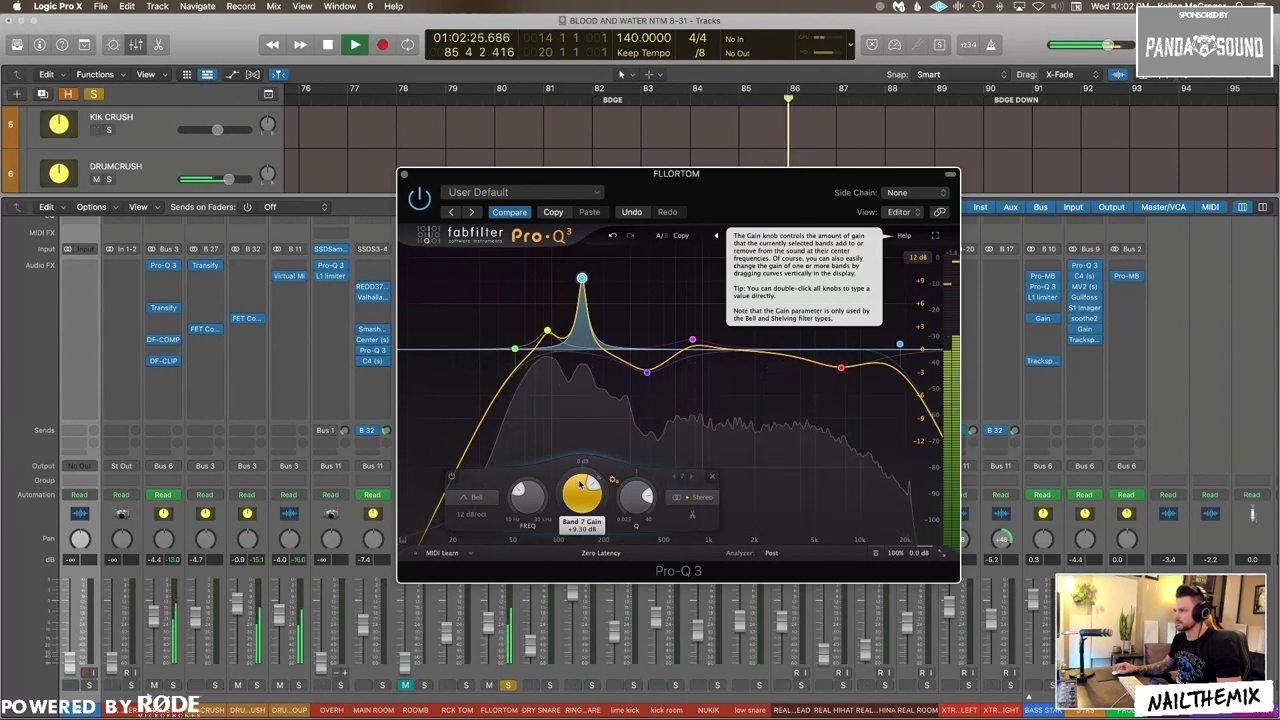
key(space)
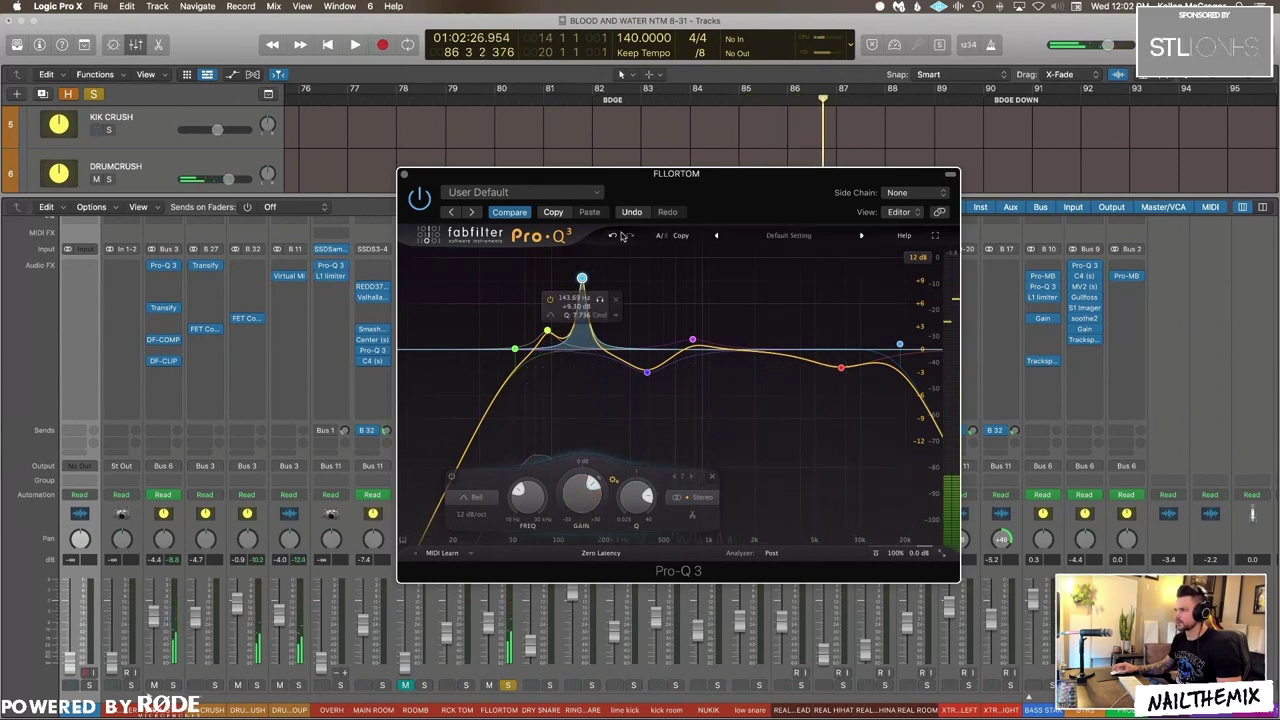
click(613, 236)
key(space)
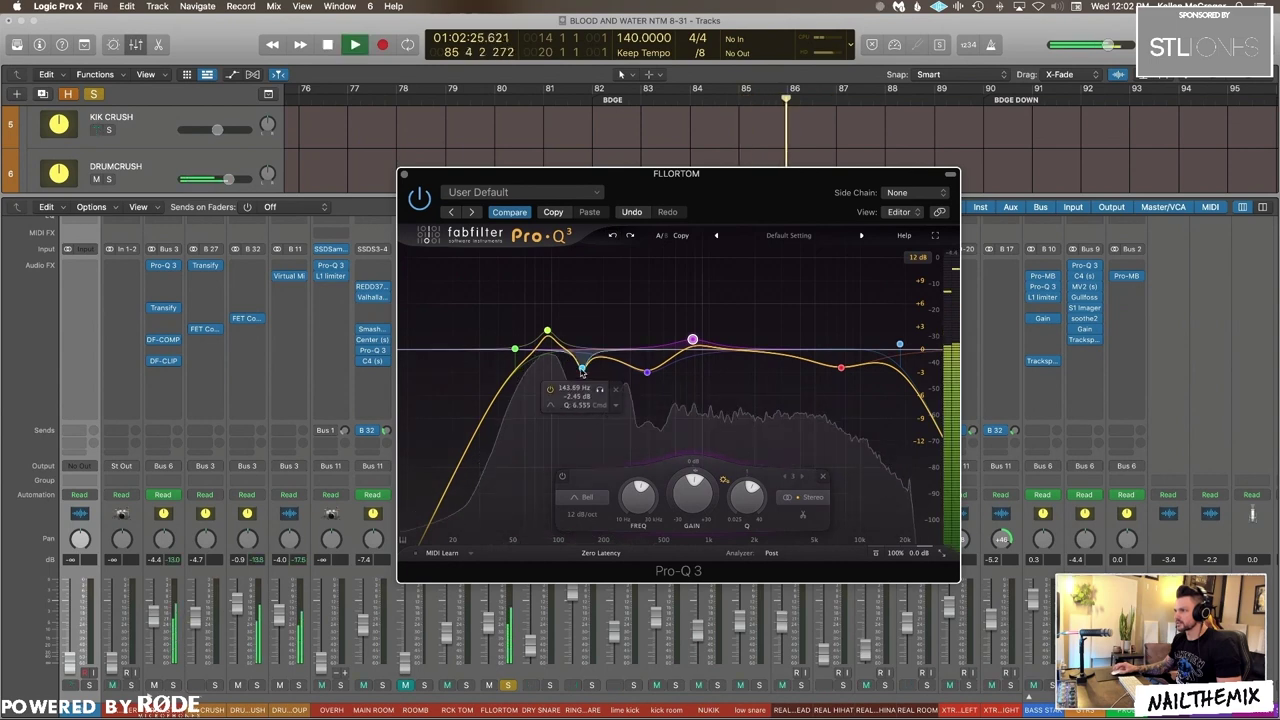
key(space)
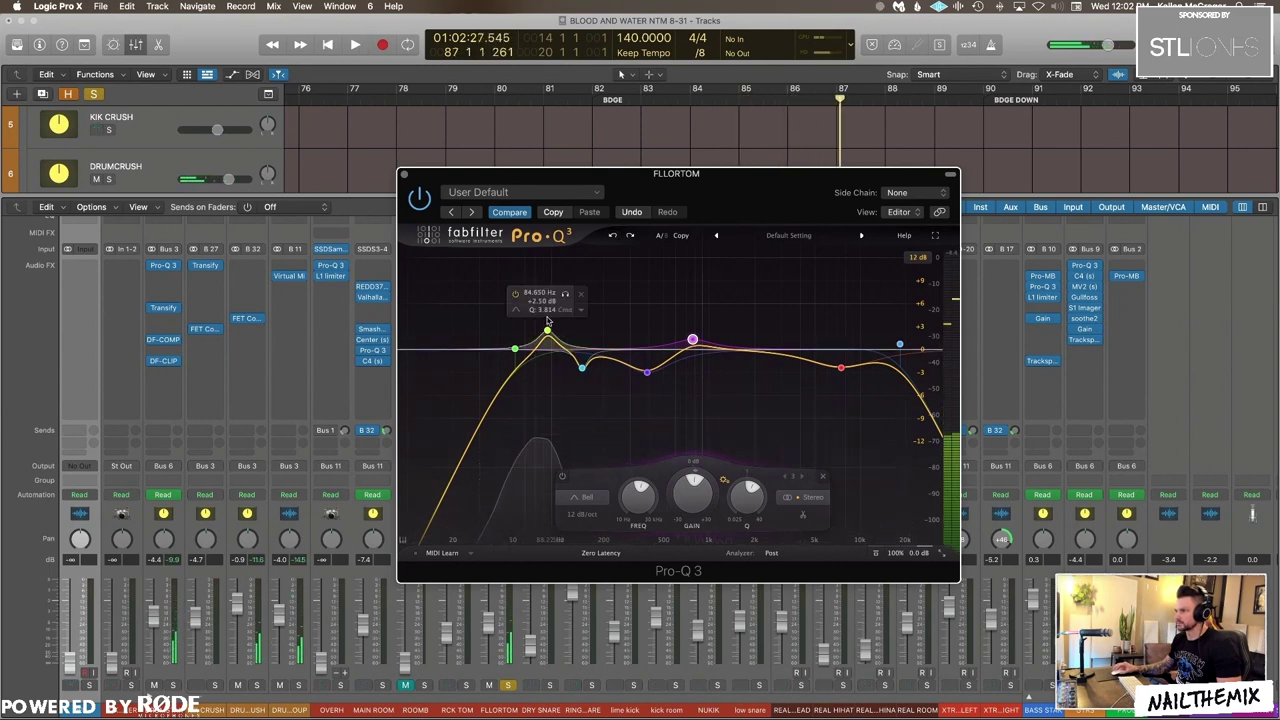
Step: Audition the floor tom, solo the 84.650 Hz boost band while it plays, and release the solo
key(space)
key(space)
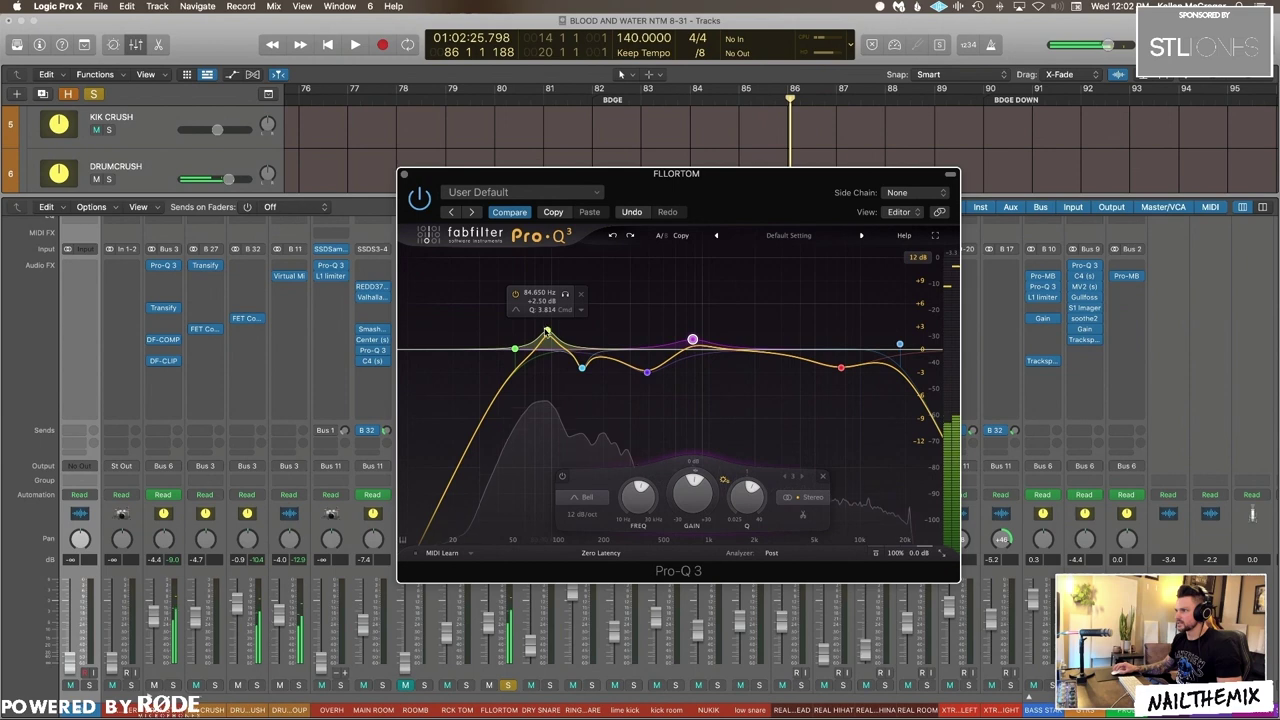
click(566, 296)
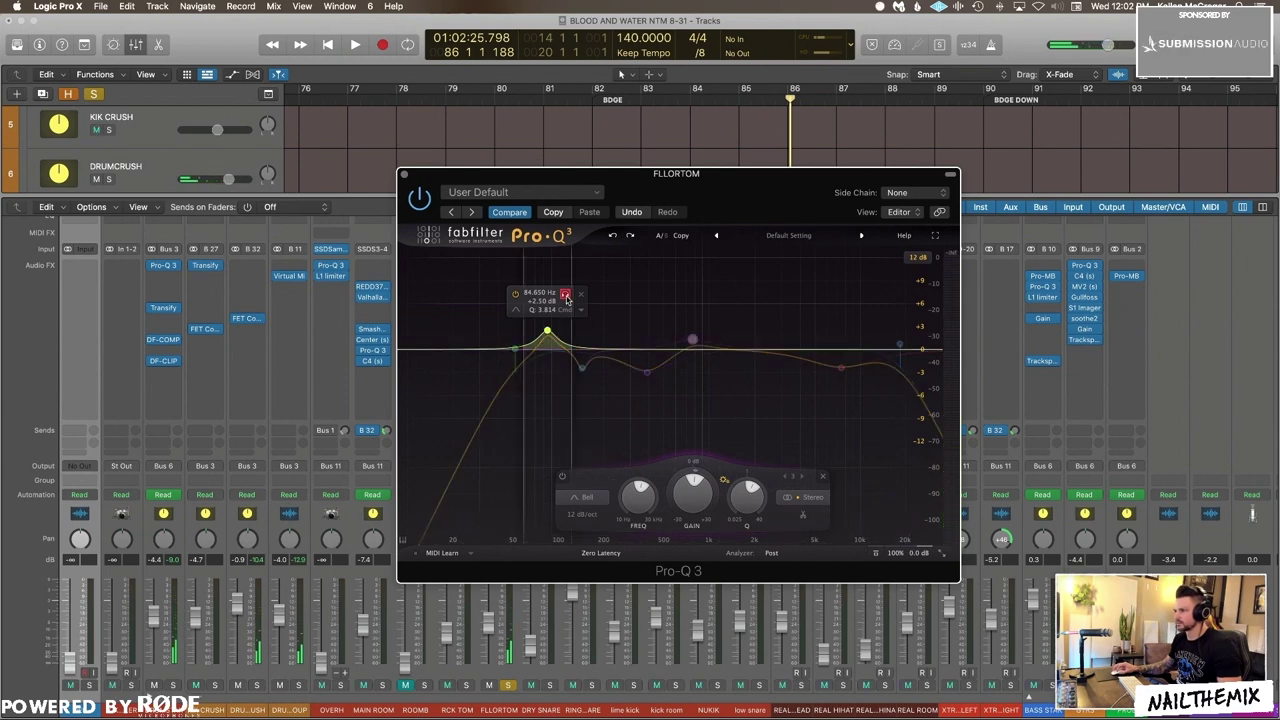
key(space)
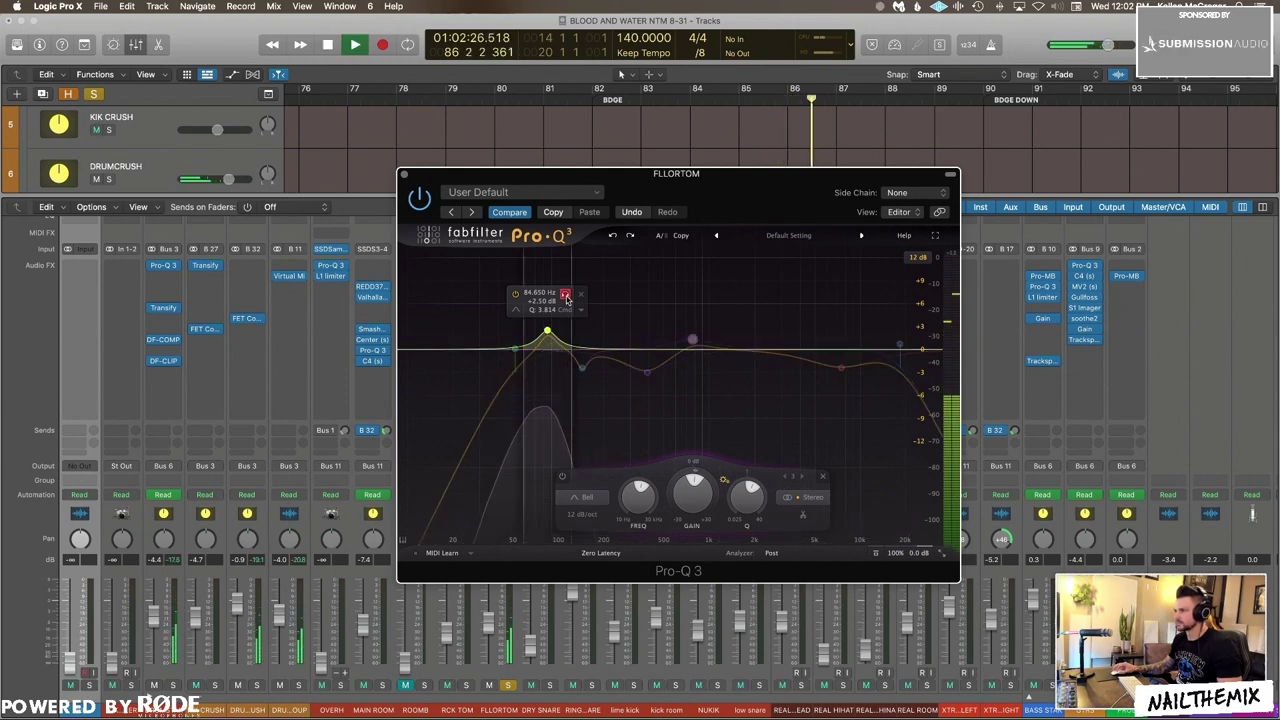
click(566, 296)
key(space)
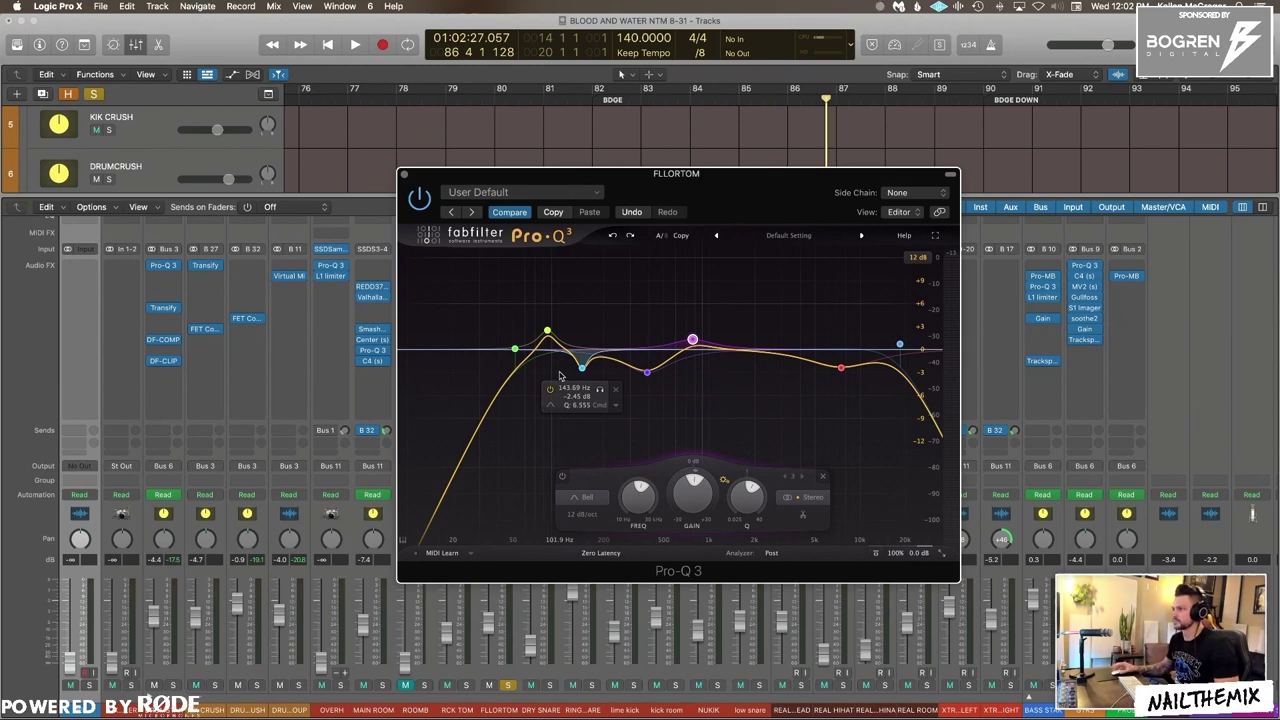
Step: Compare the floor tom with the low-cut band bypassed and active, leave the band active, and close Pro-Q 3
key(space)
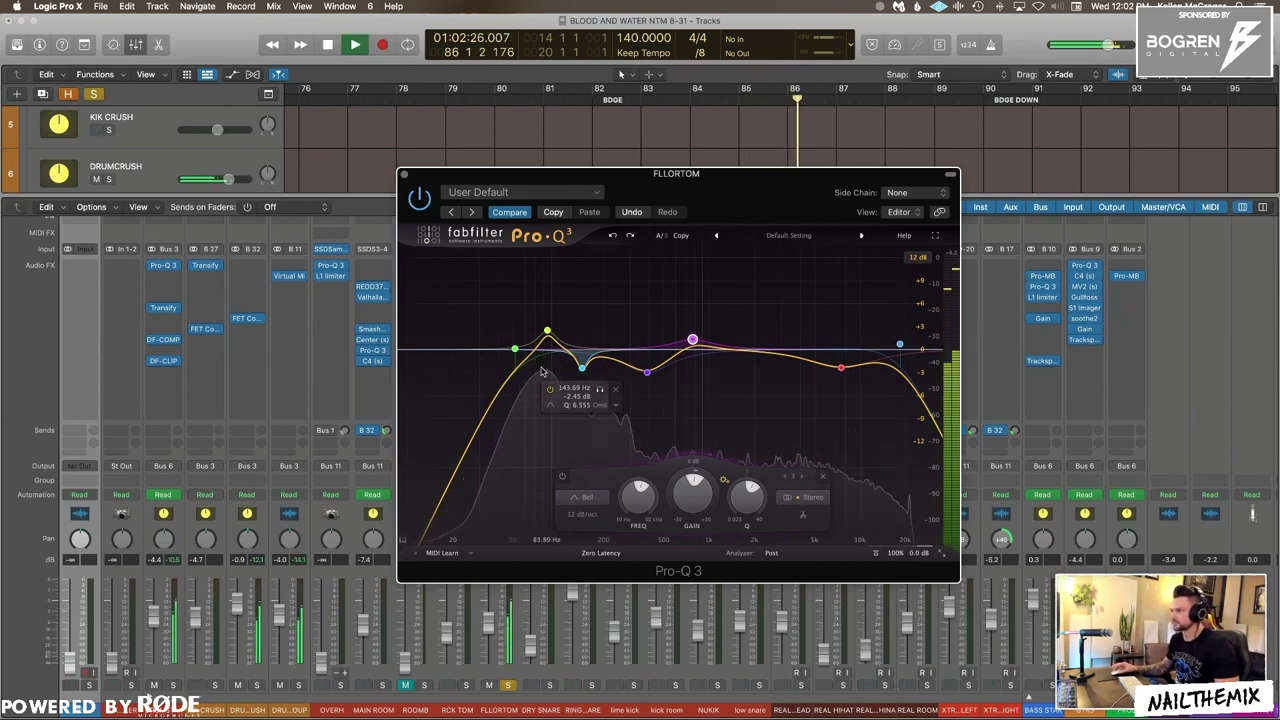
click(481, 314)
key(space)
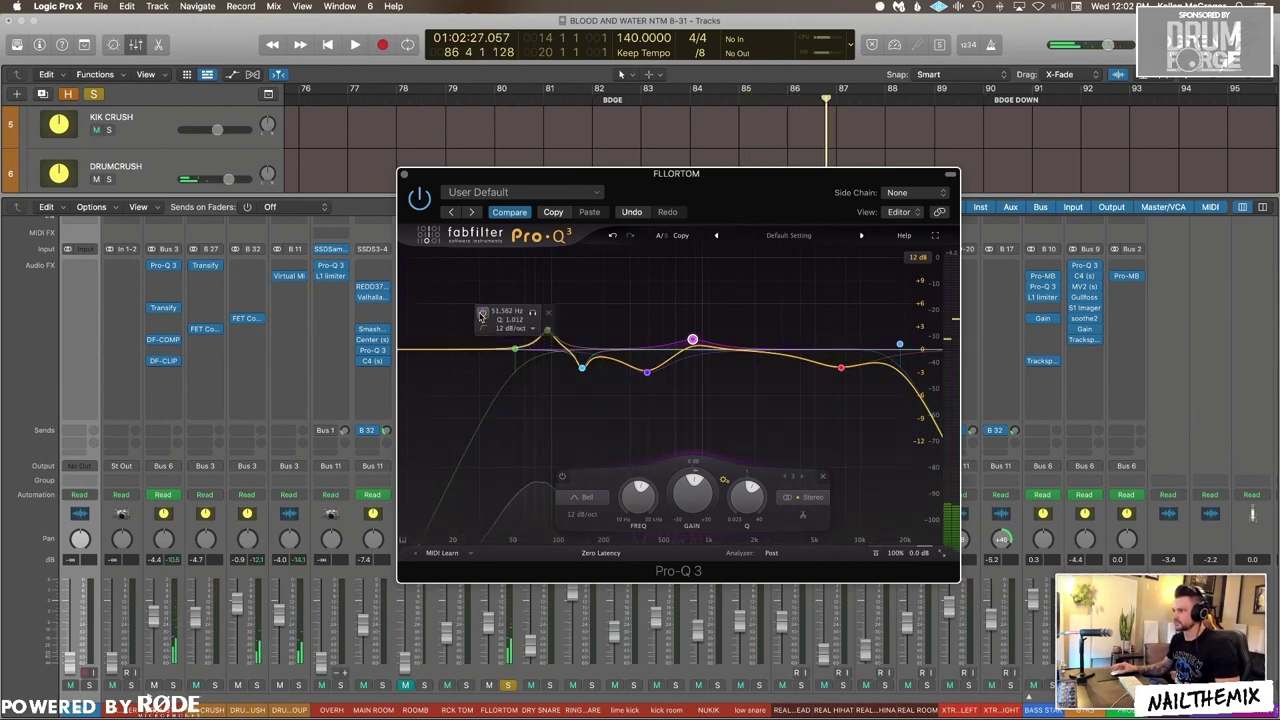
key(space)
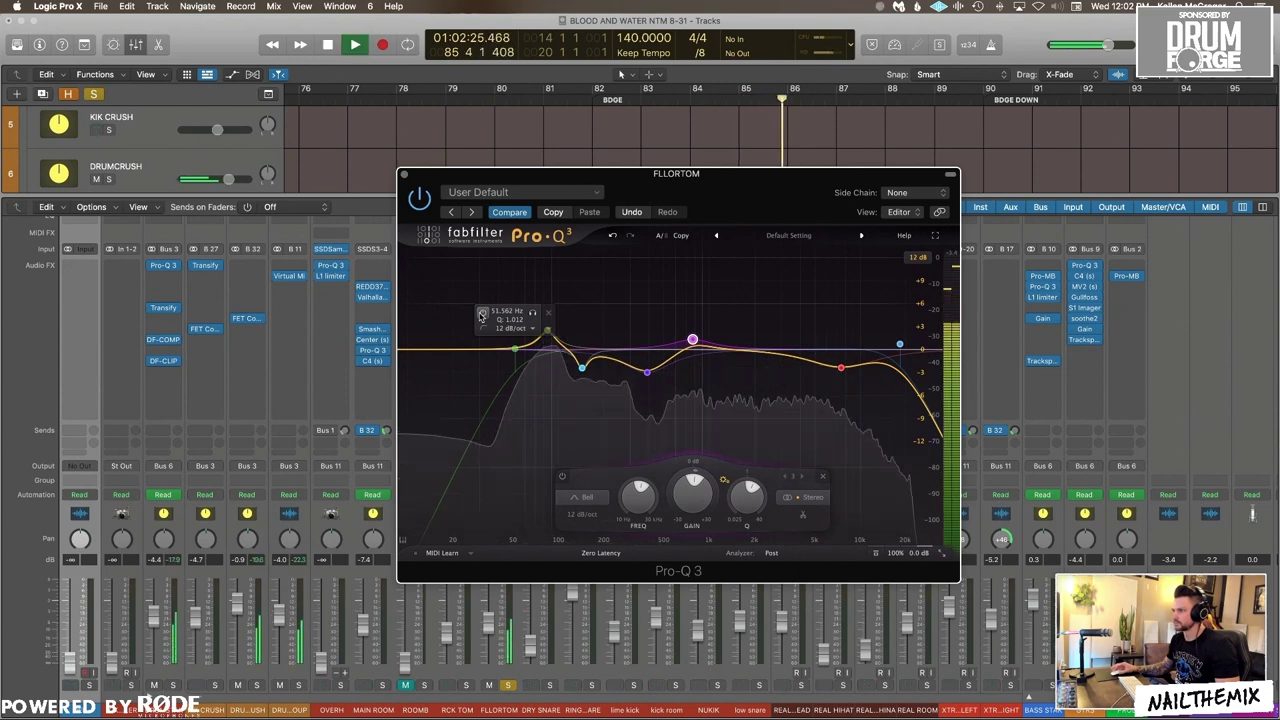
click(481, 314)
key(space)
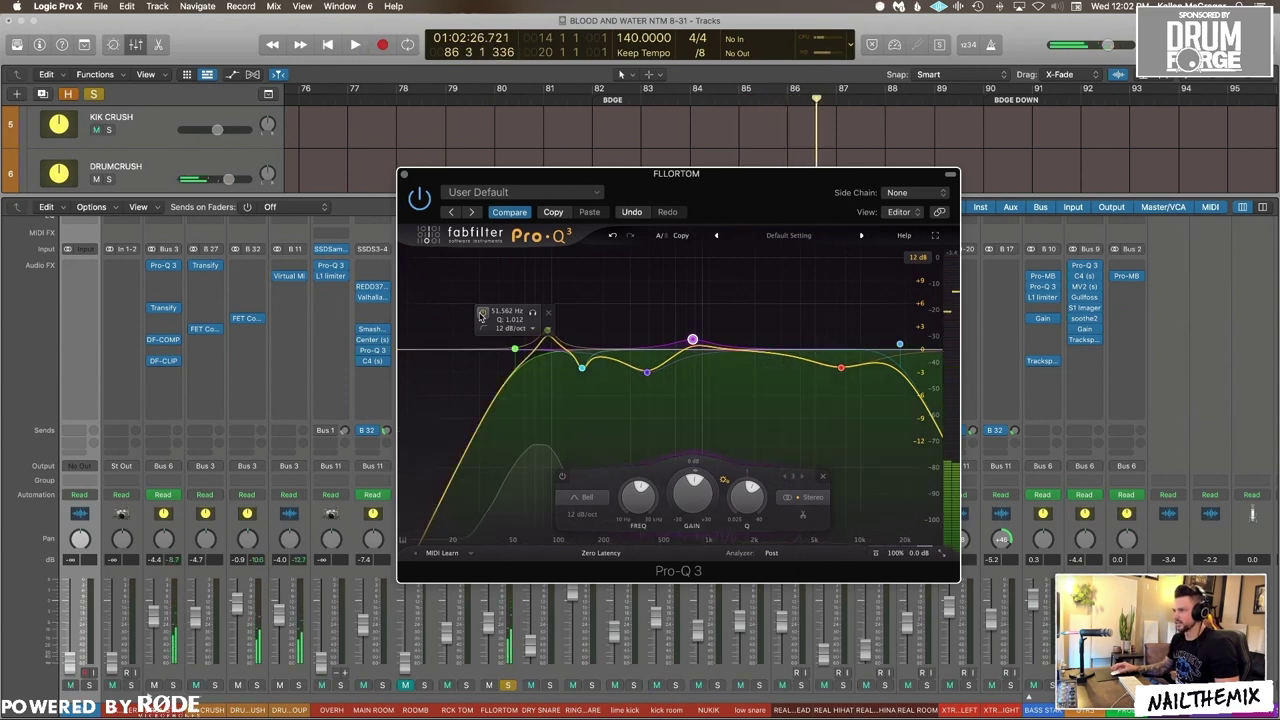
key(space)
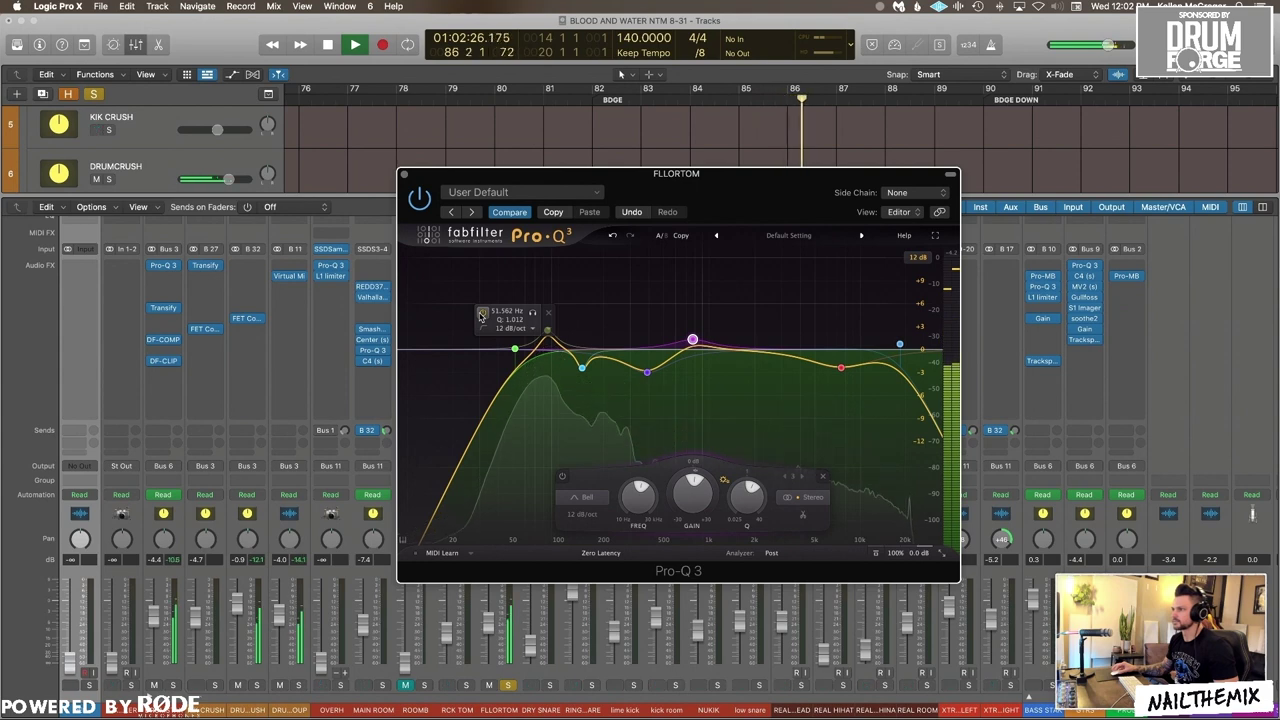
key(space)
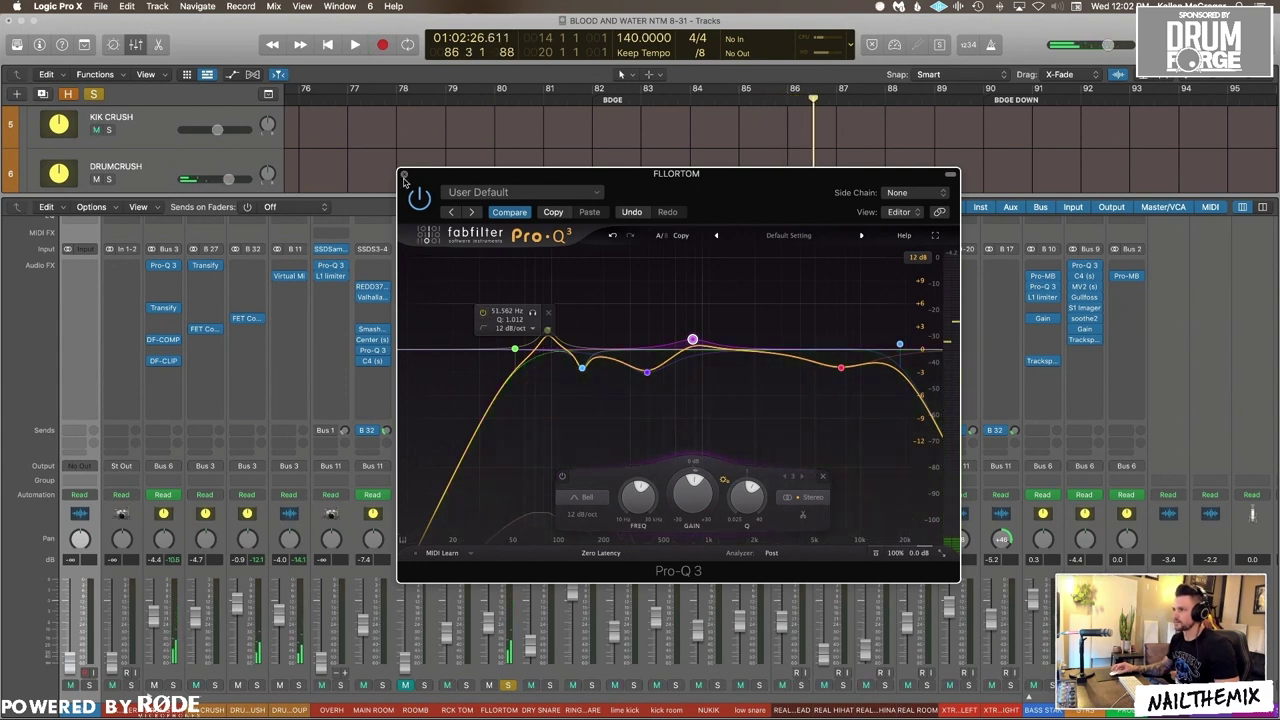
click(404, 174)
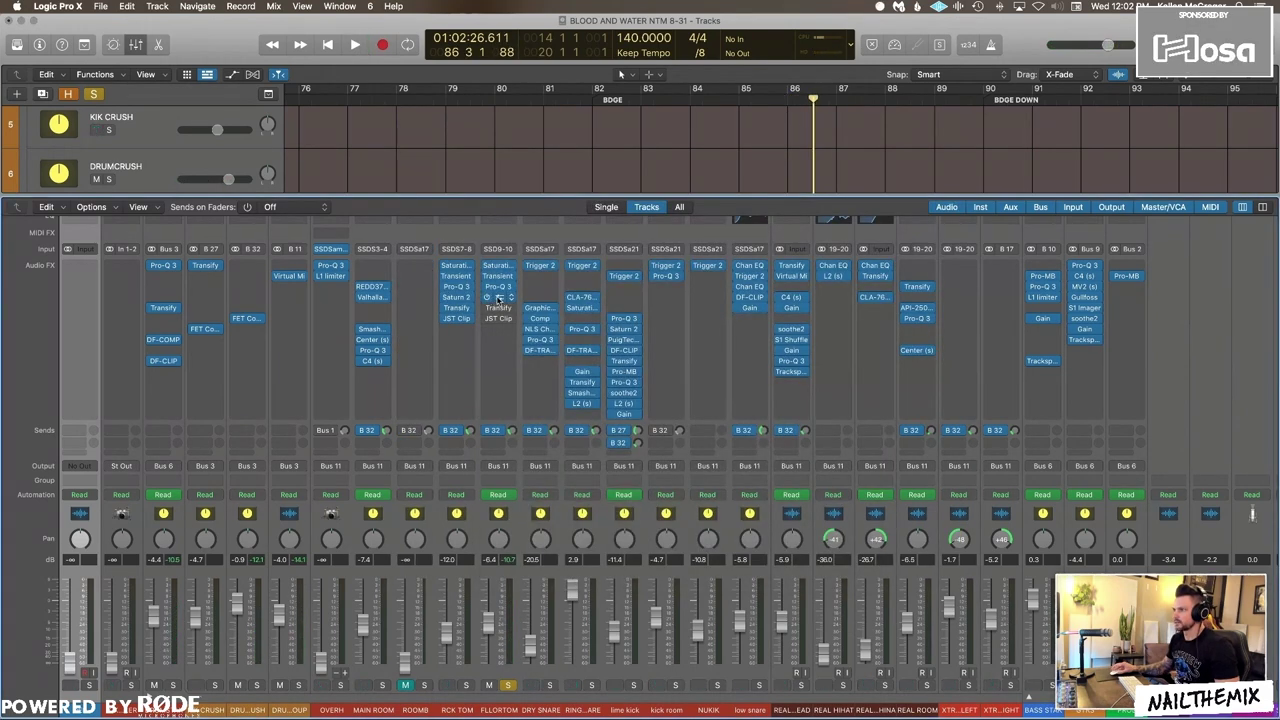
Step: Open Saturn 2 on the FLLORTOM channel, activate the plug-in, and audition the floor tom through it
click(498, 297)
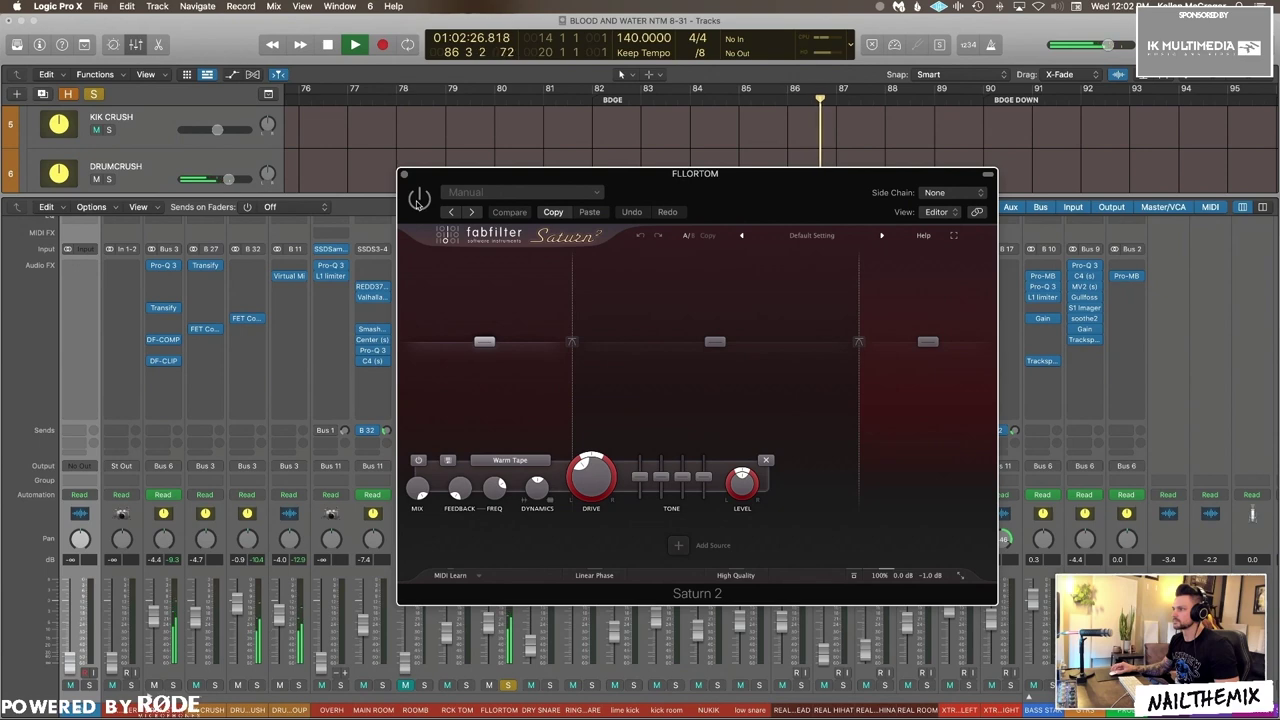
key(space)
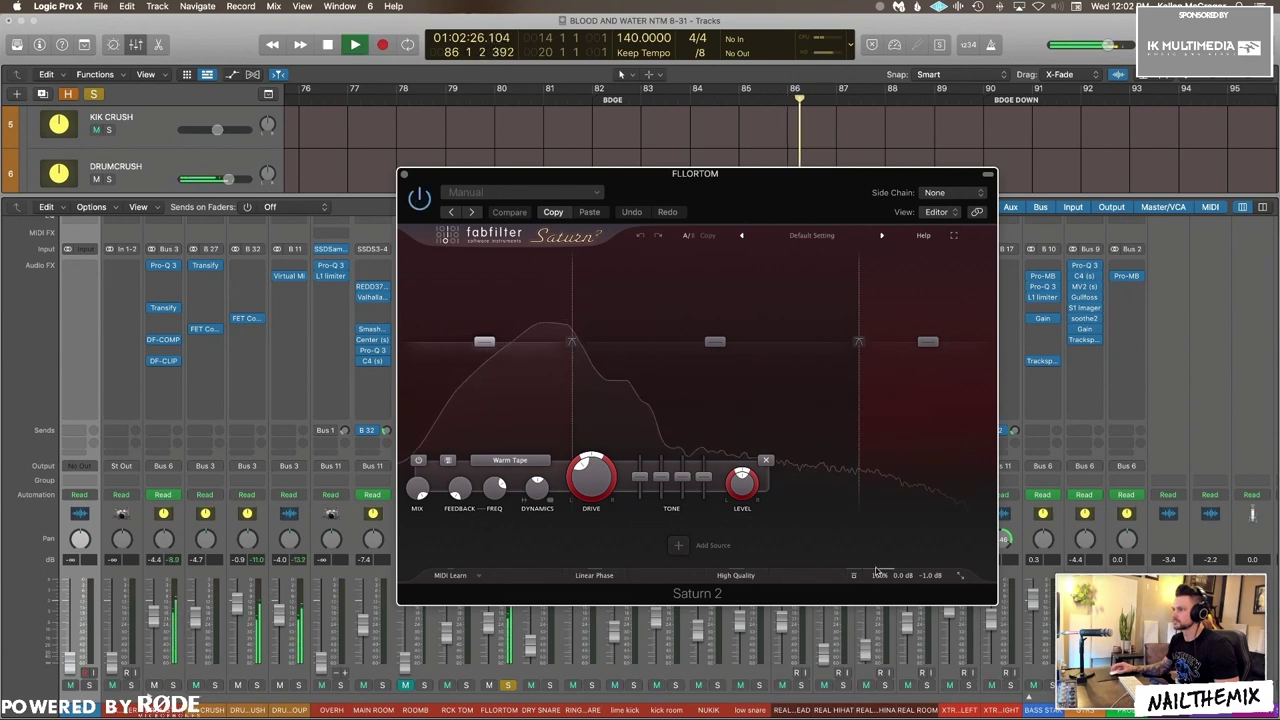
key(space)
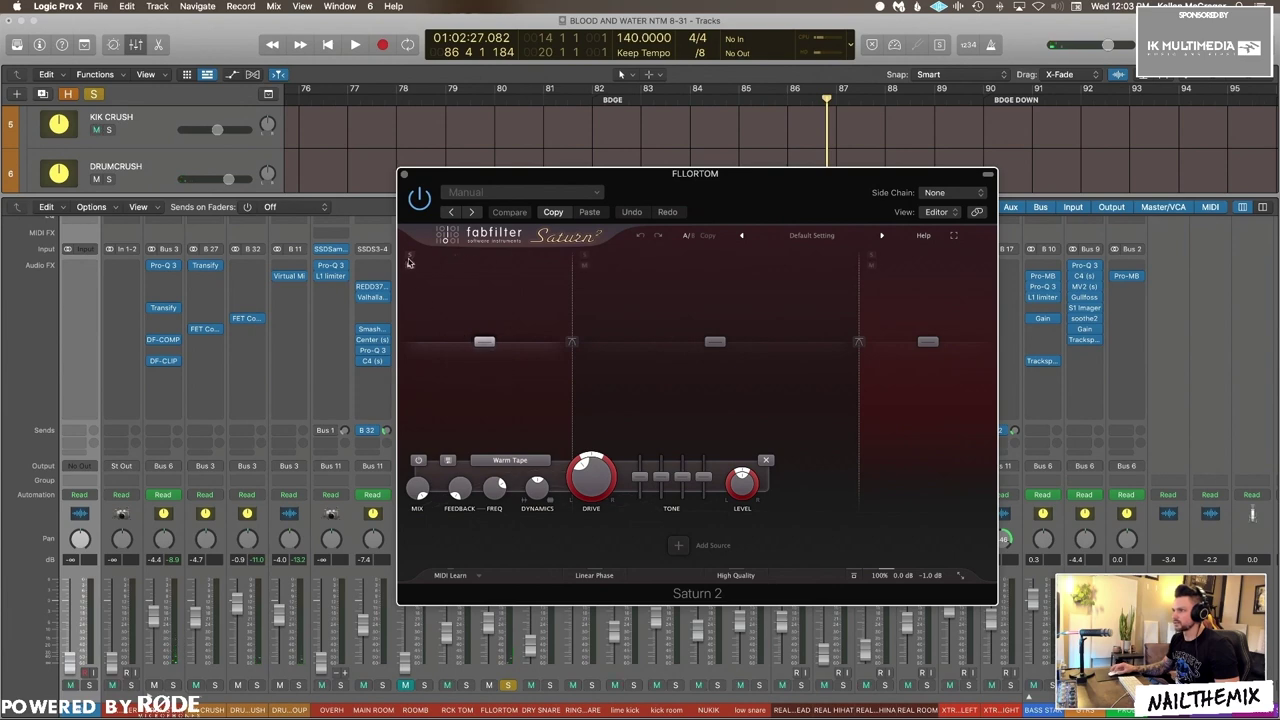
Step: Solo Saturn 2's low Warm Tape band, then compare the full floor tom with that band bypassed and active
key(space)
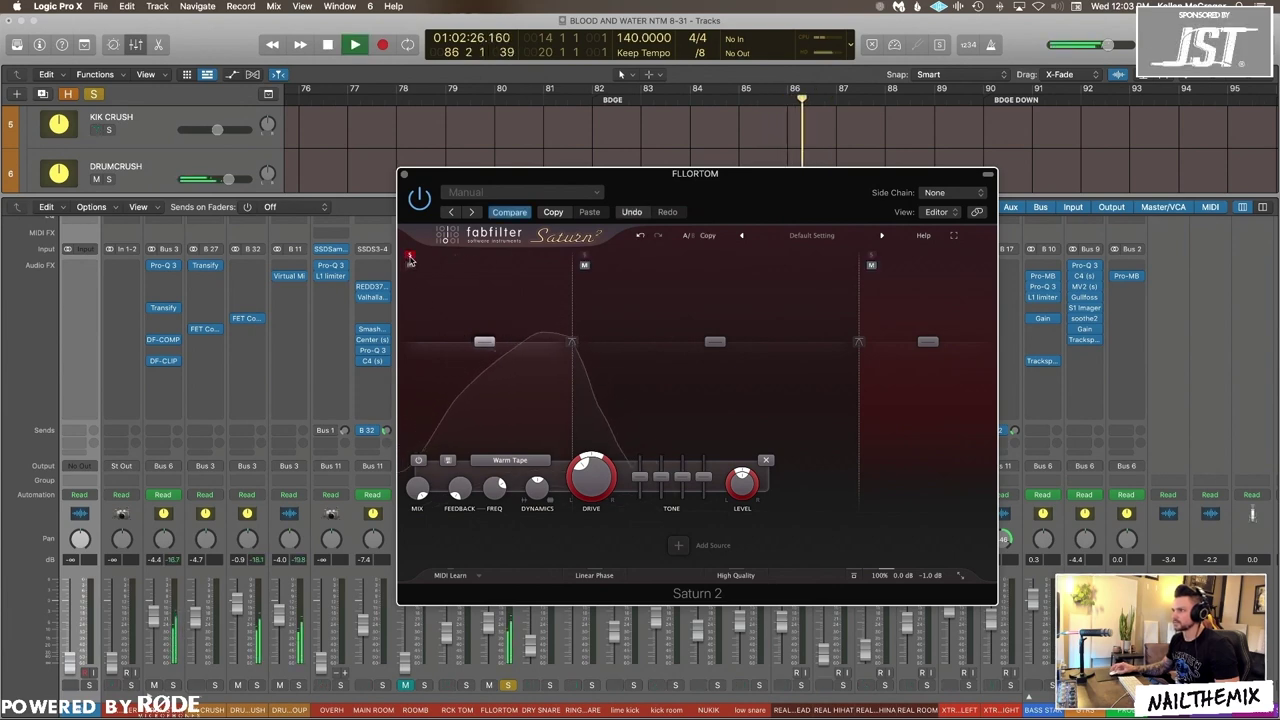
click(418, 461)
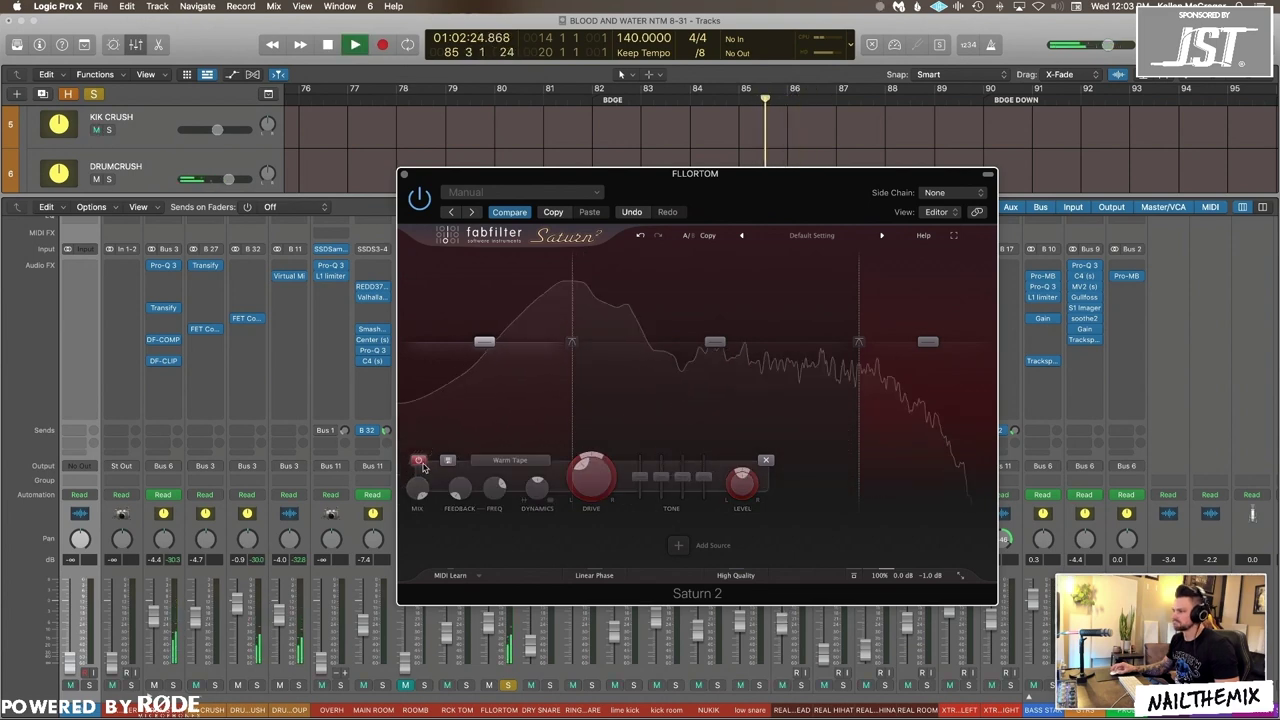
click(419, 461)
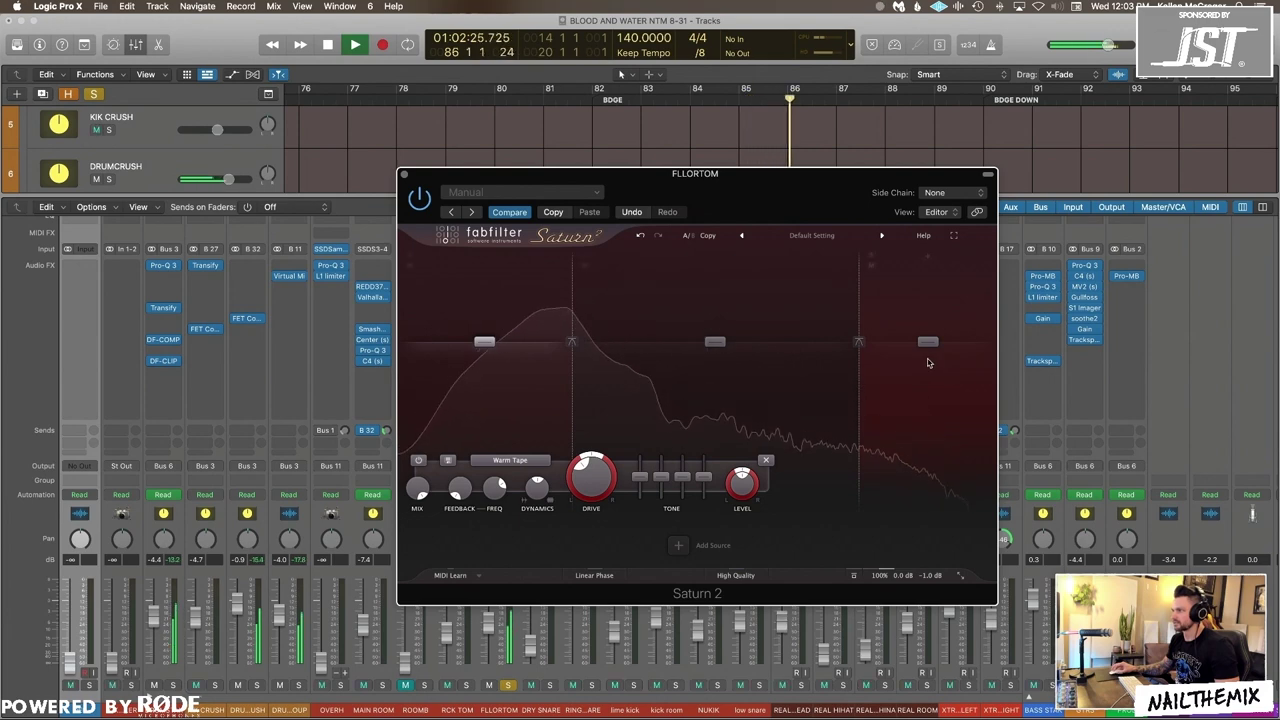
Step: Audition the floor tom with Saturn 2's high band soloed, release the solo, and inspect the middle band
key(space)
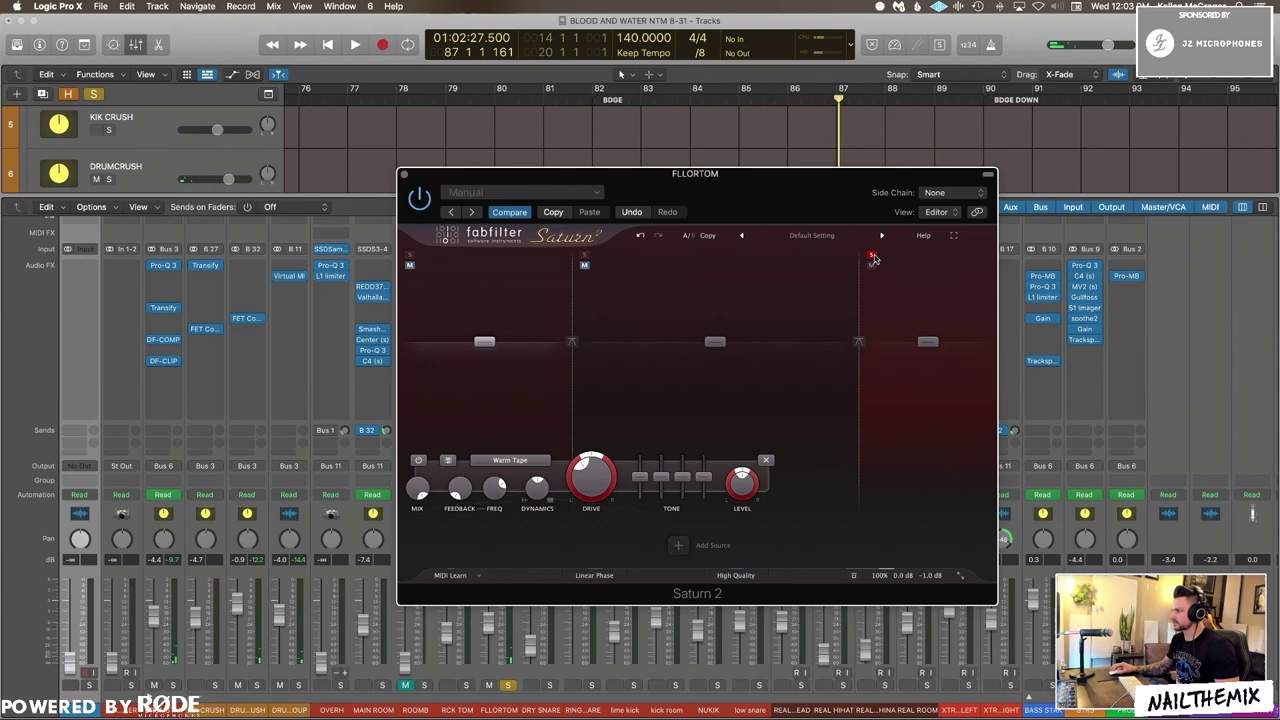
key(space)
click(871, 255)
click(738, 252)
key(space)
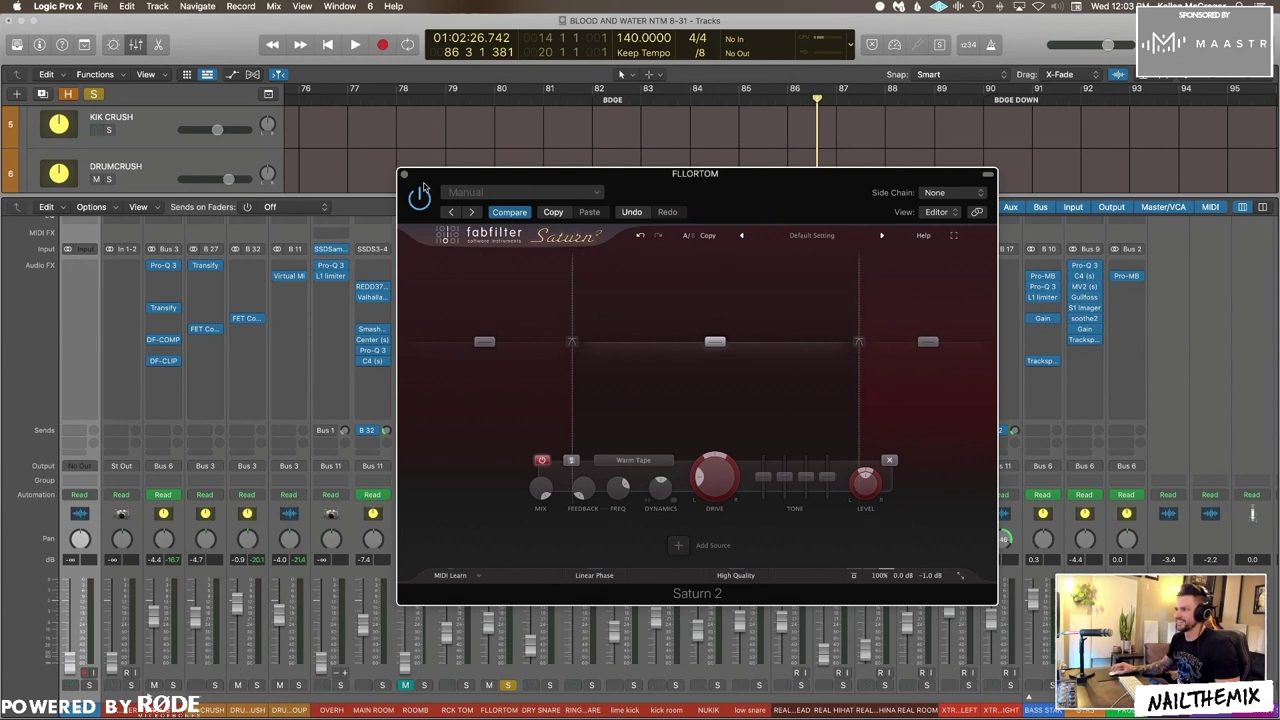
Step: Close Saturn 2, open Transify on the FLLORTOM channel, and activate it
click(405, 176)
click(450, 265)
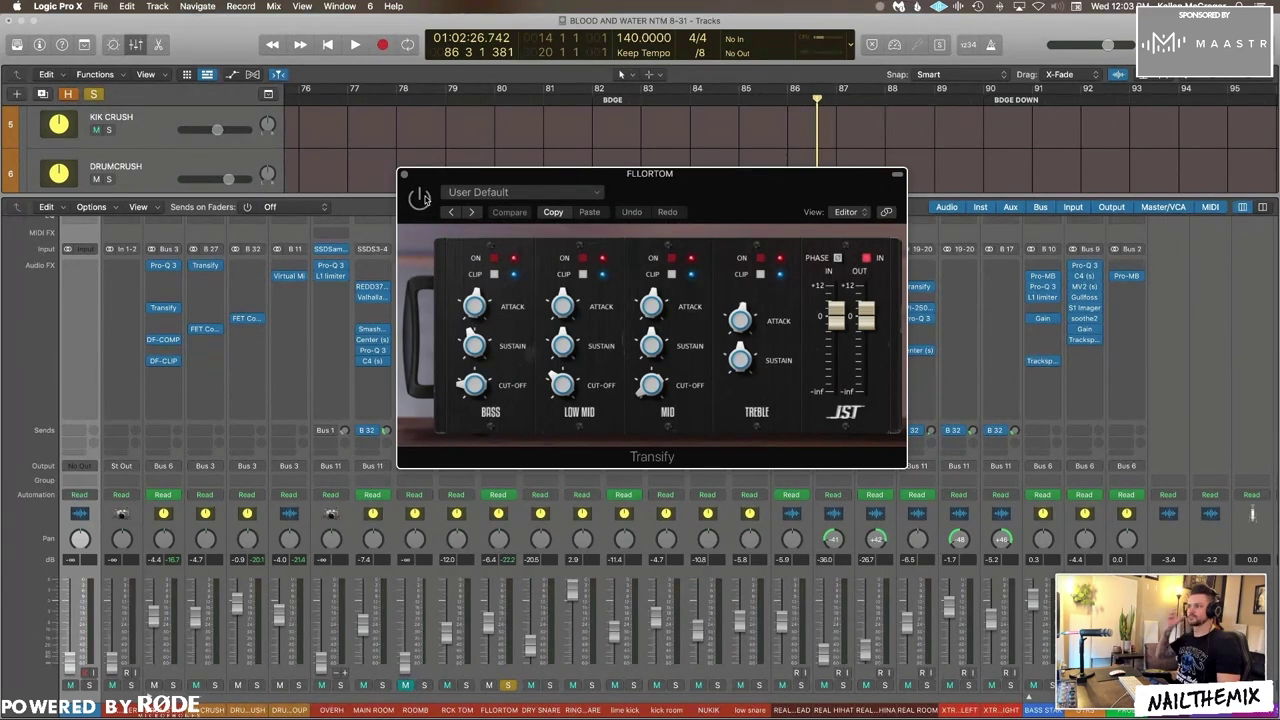
click(404, 175)
click(503, 304)
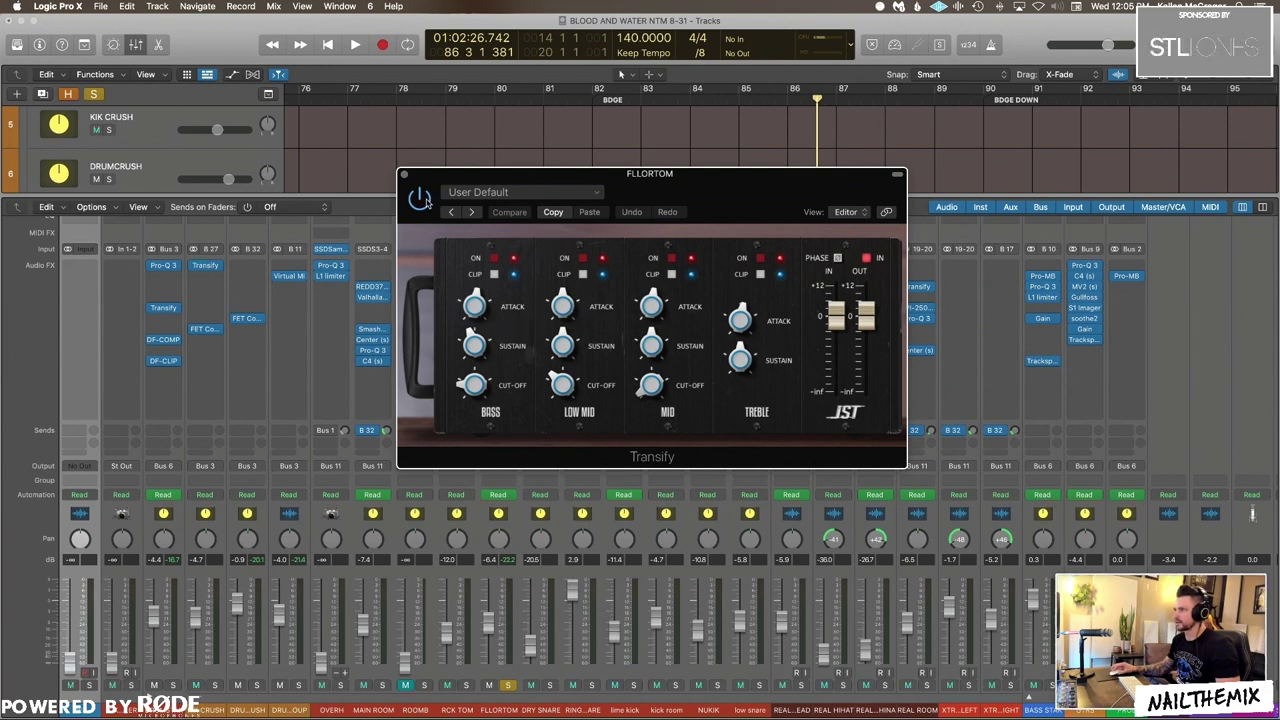
Step: Compare the floor tom with Transify switched out and in, leave it in, and close the plug-in
click(866, 258)
key(space)
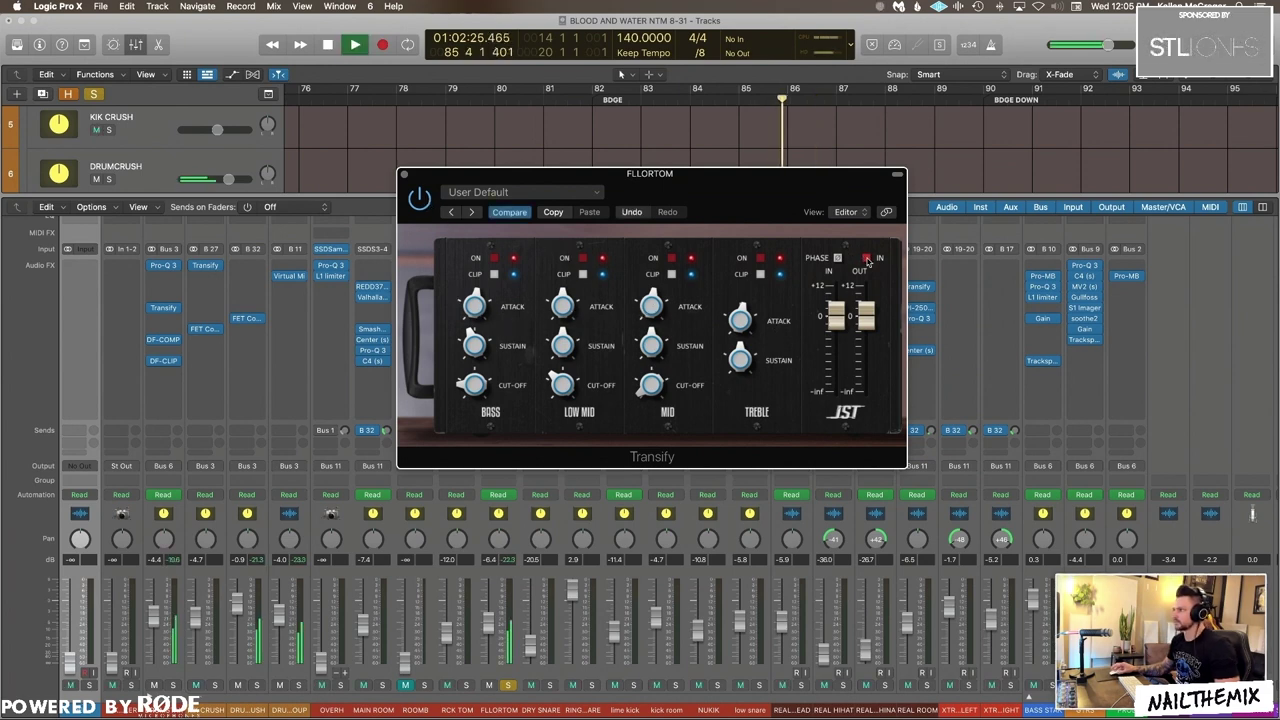
key(space)
key(space)
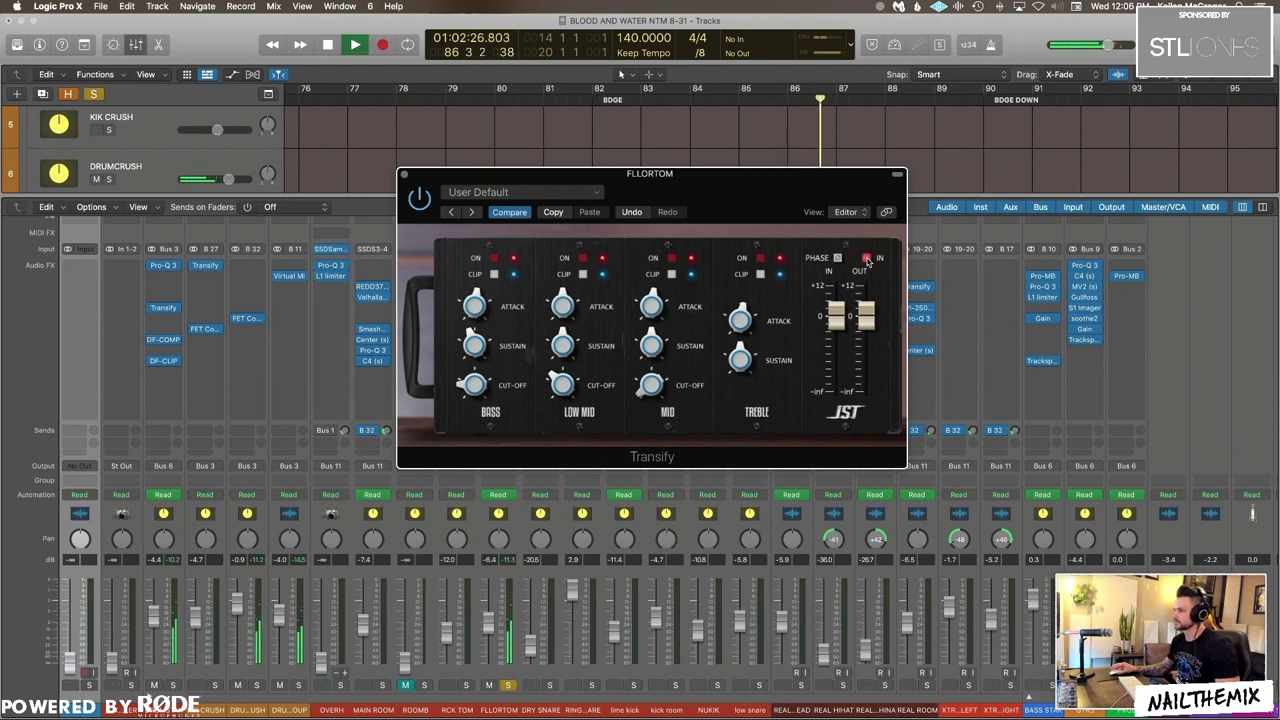
key(space)
key(space)
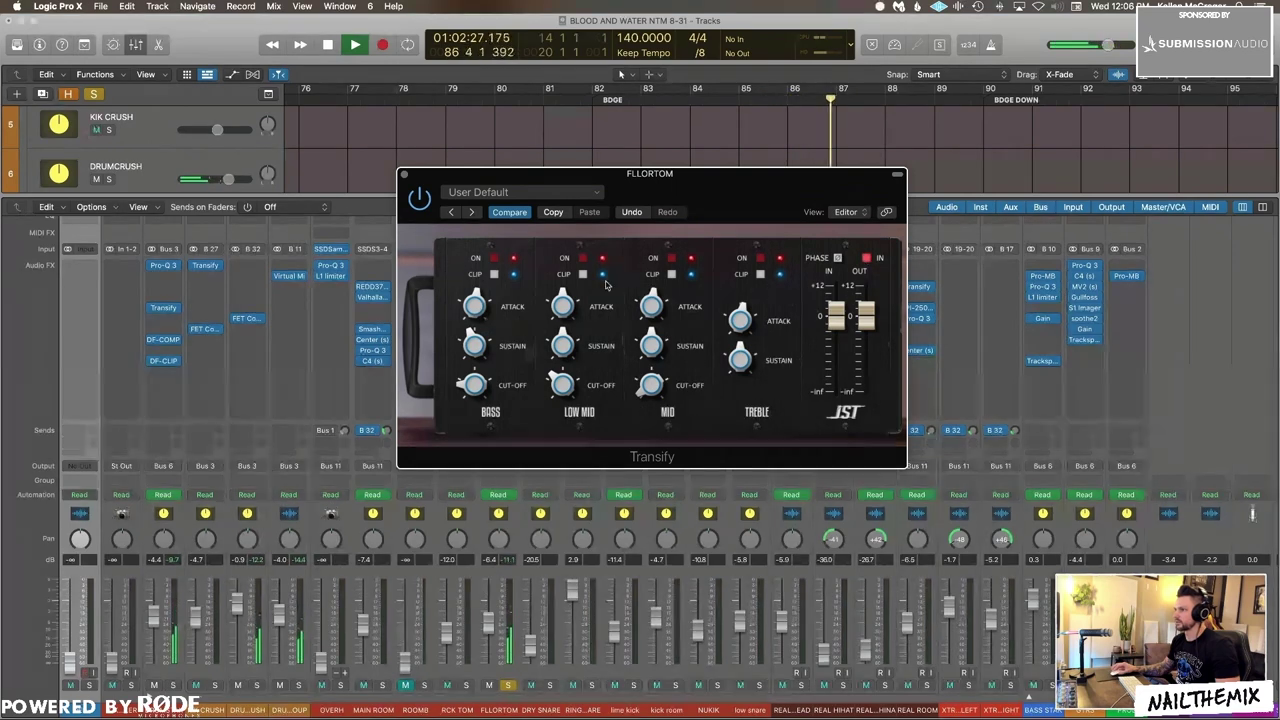
key(space)
key(space)
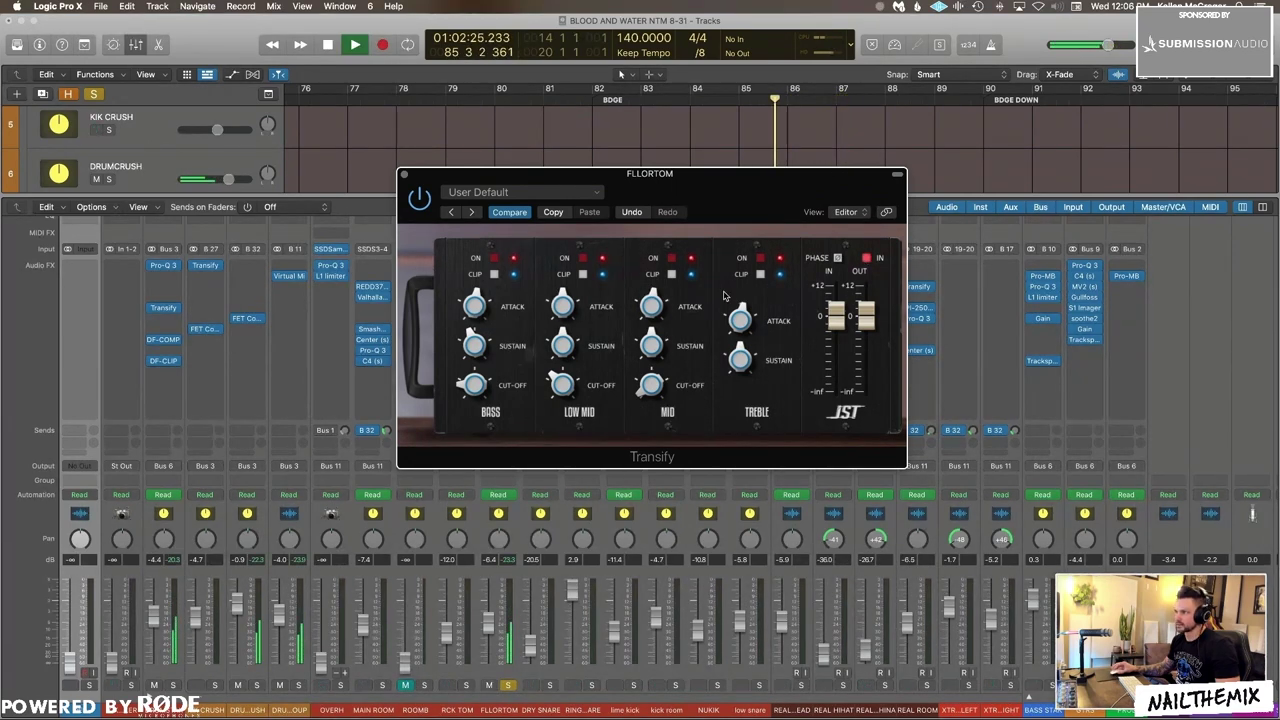
click(404, 175)
key(space)
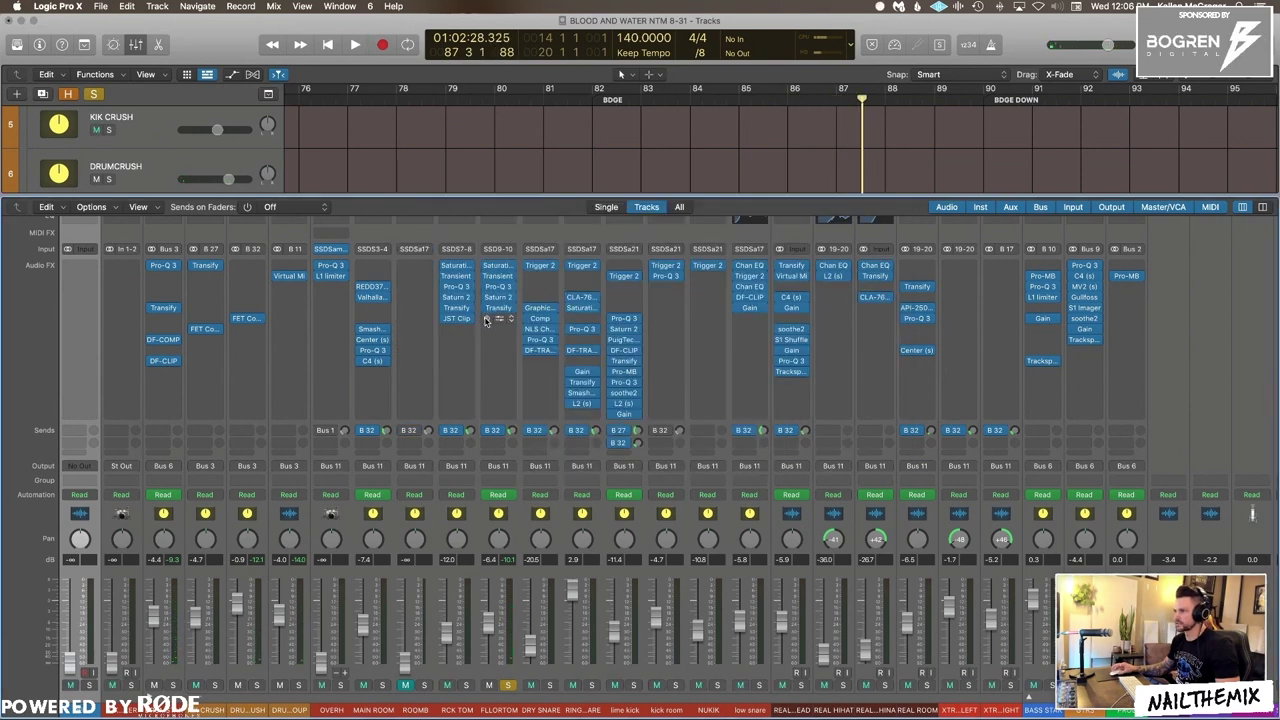
Step: Open JST Clip on FLLORTOM, compare the floor tom with its power off and on, leave it on, and close it
click(498, 320)
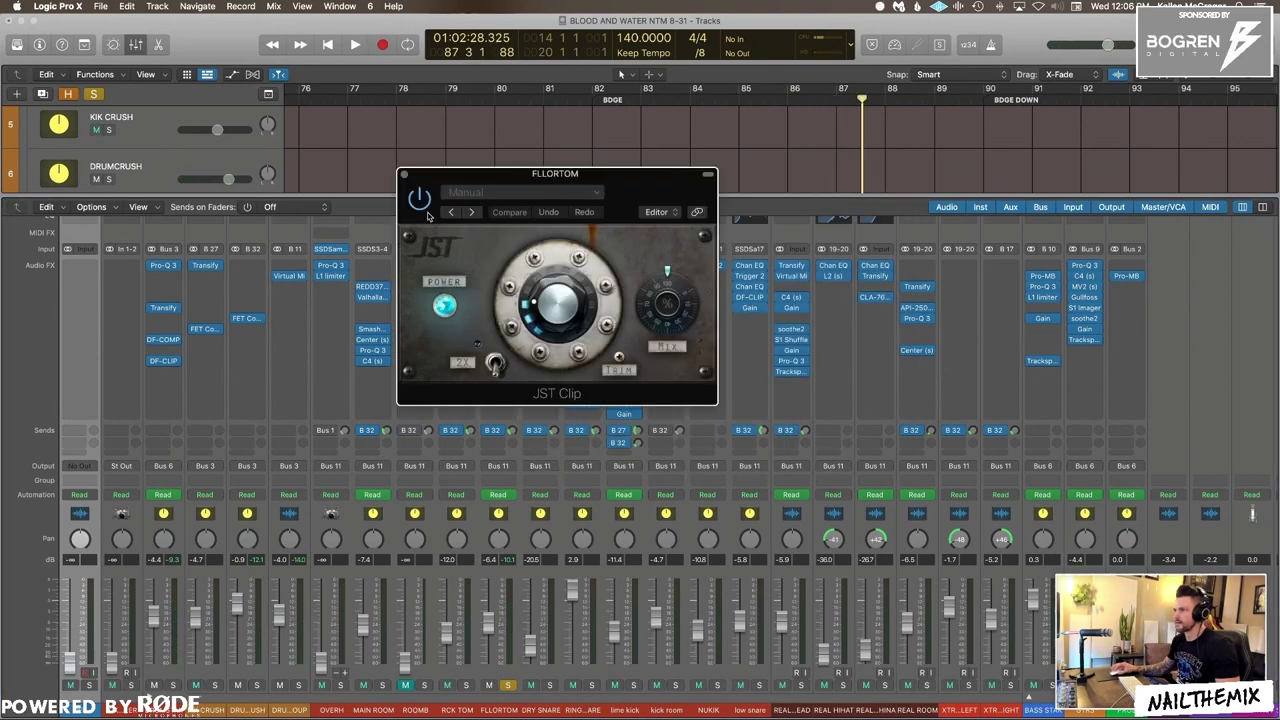
key(space)
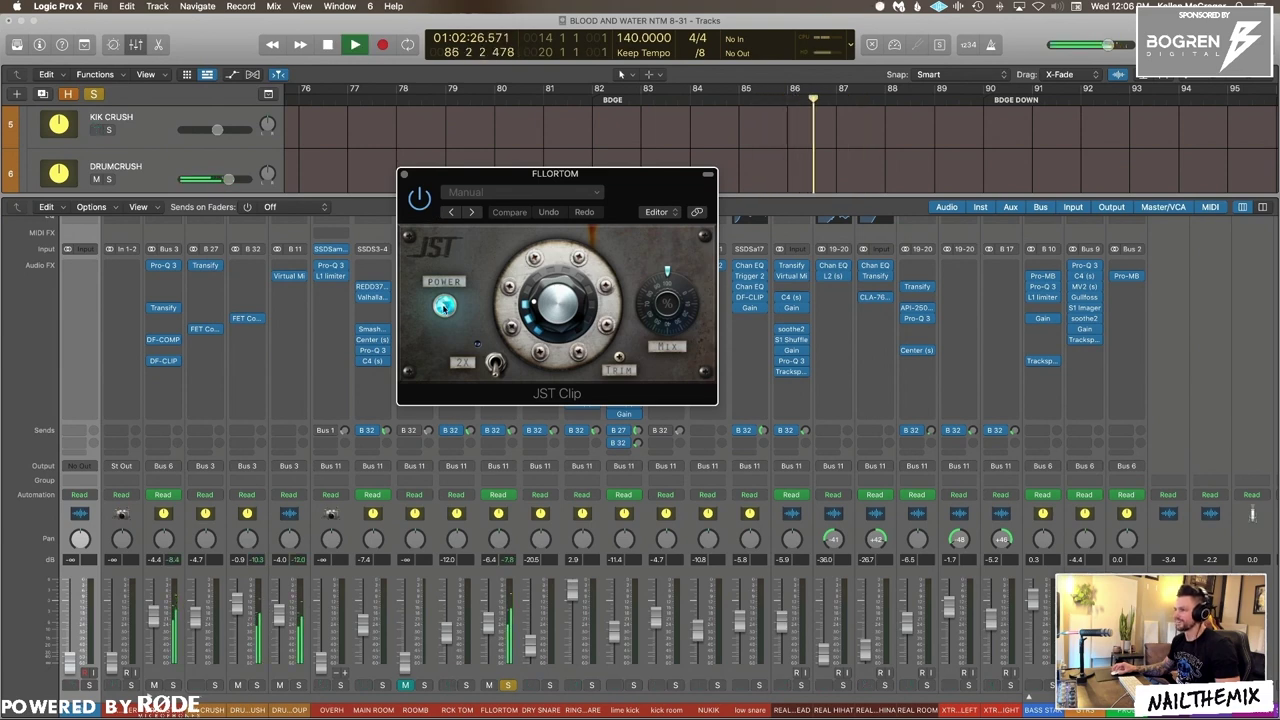
click(444, 307)
key(space)
key(space)
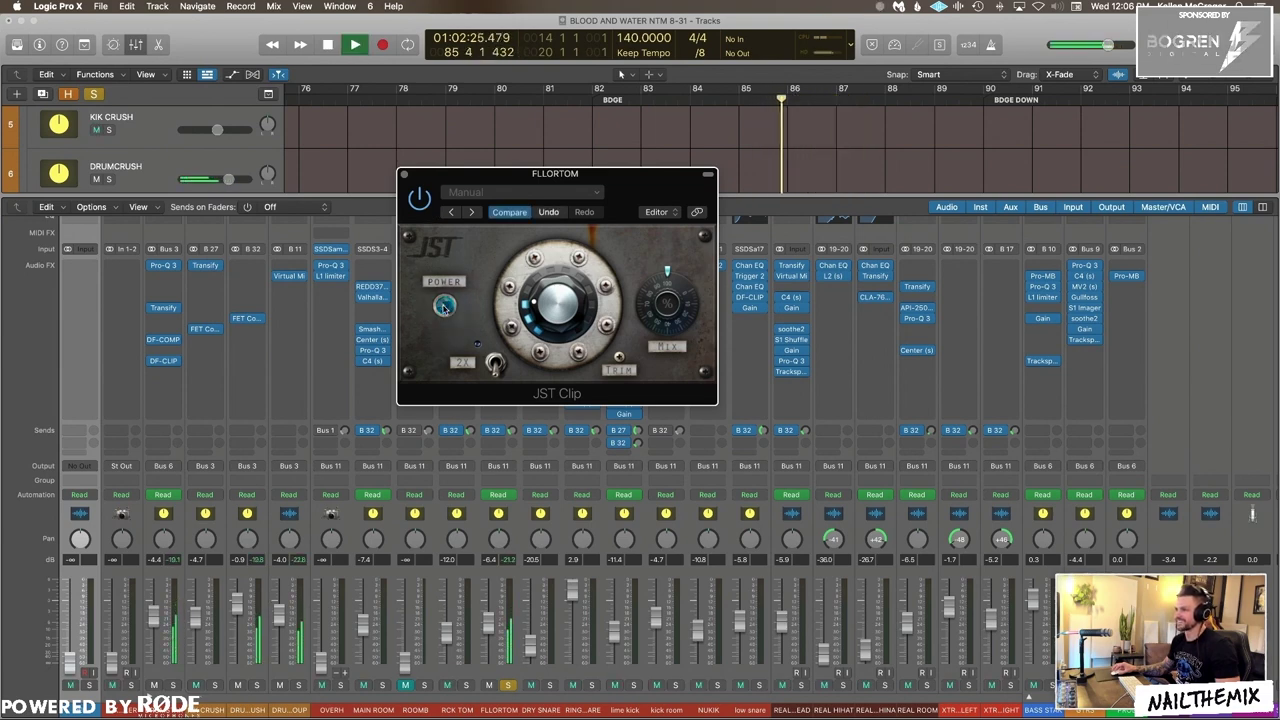
click(444, 307)
key(space)
key(space)
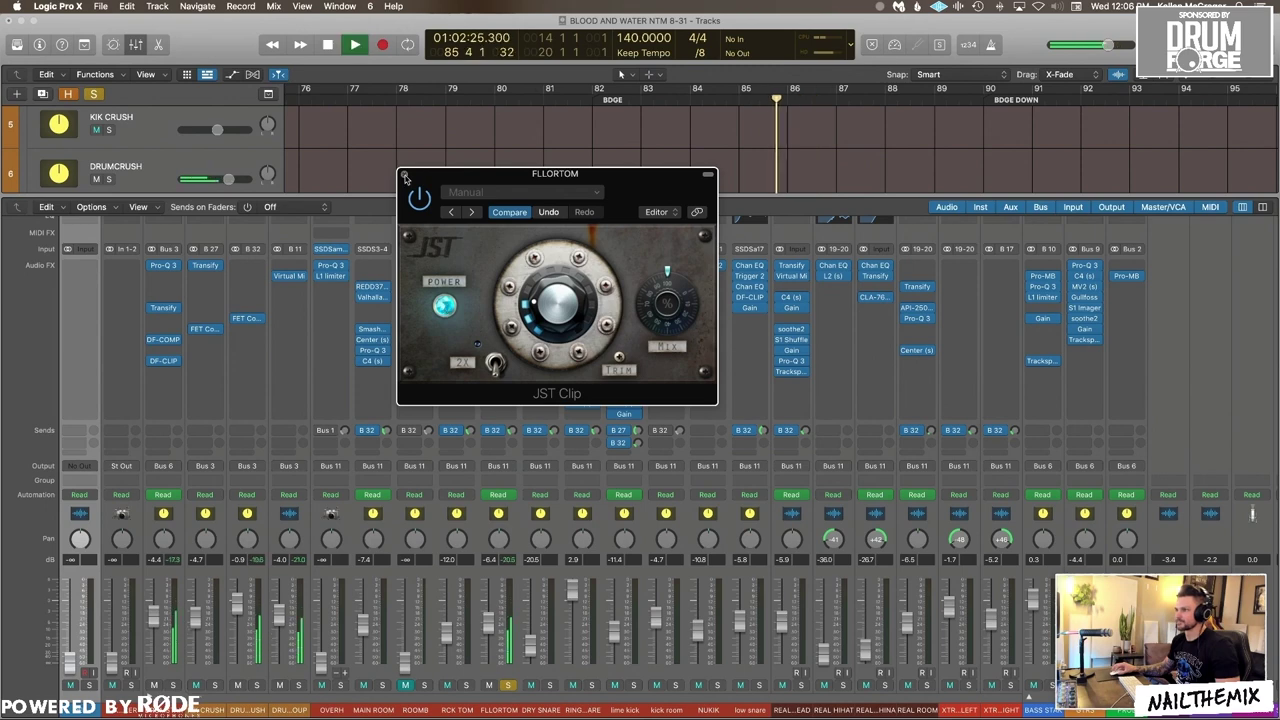
key(space)
click(405, 176)
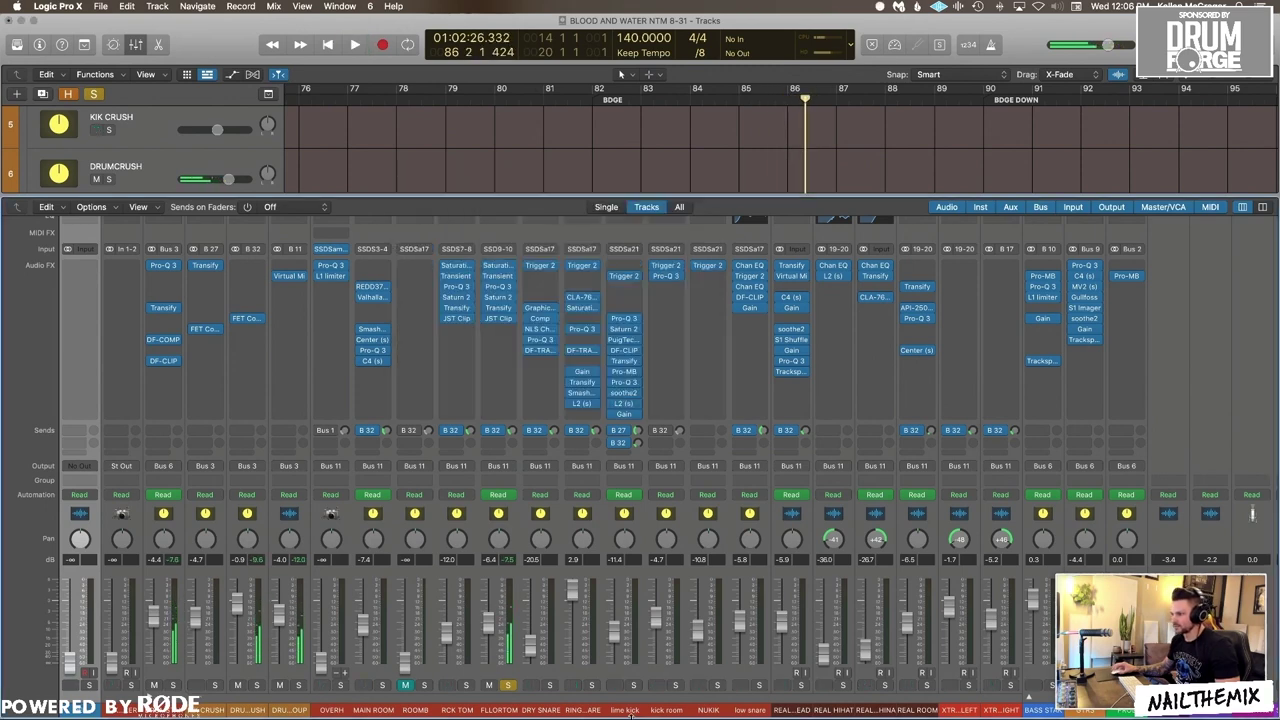
Step: Remove the solo from the FLLORTOM channel and bring the remaining mixer channels into view
click(509, 686)
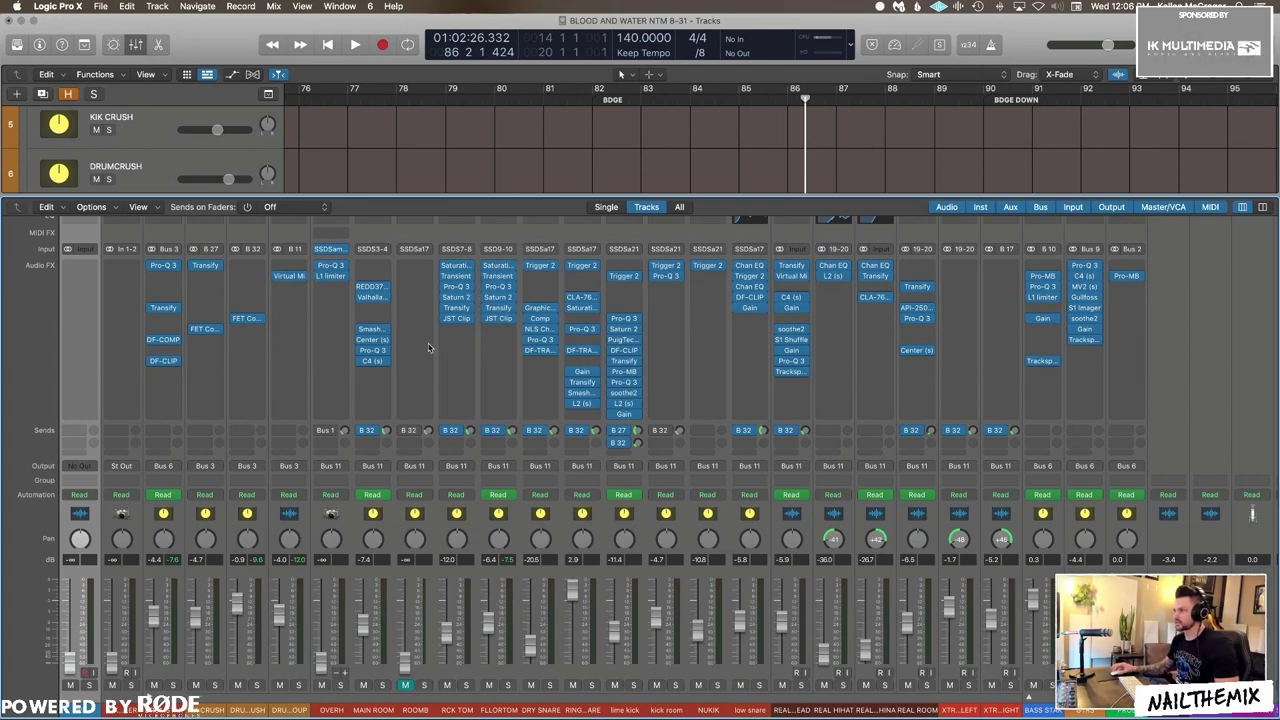
scroll(556, 382, right, 2)
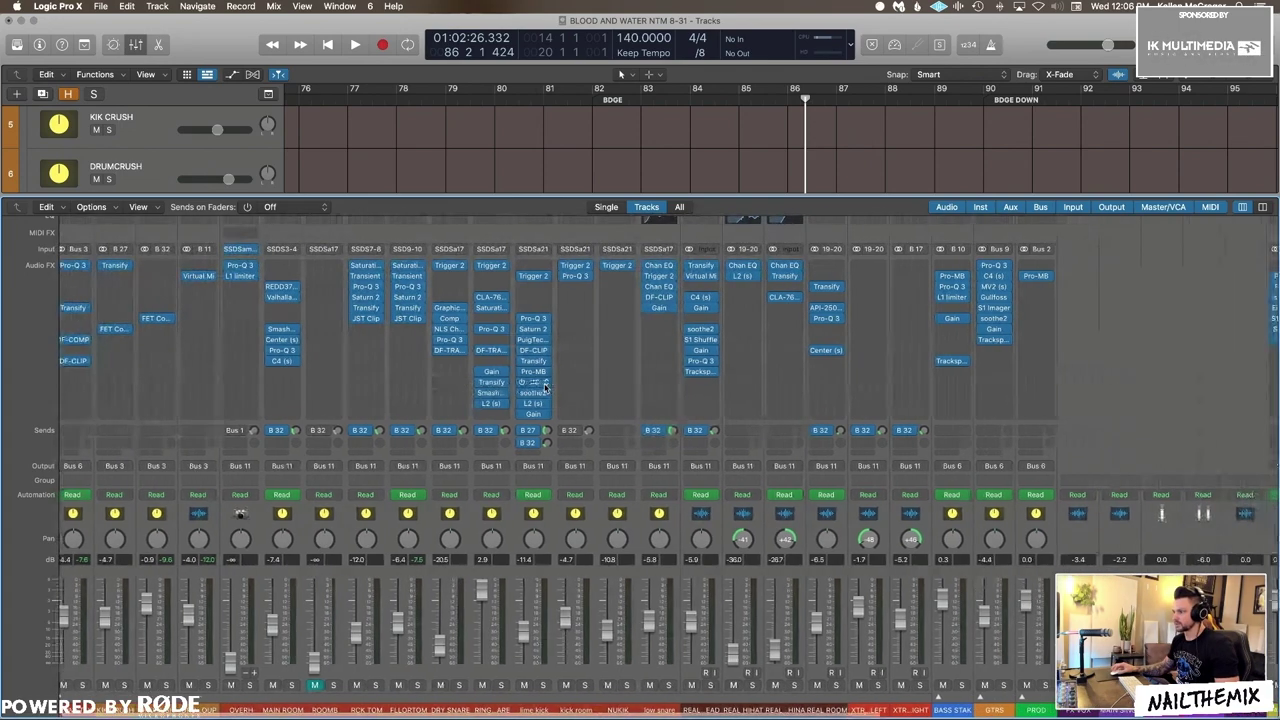